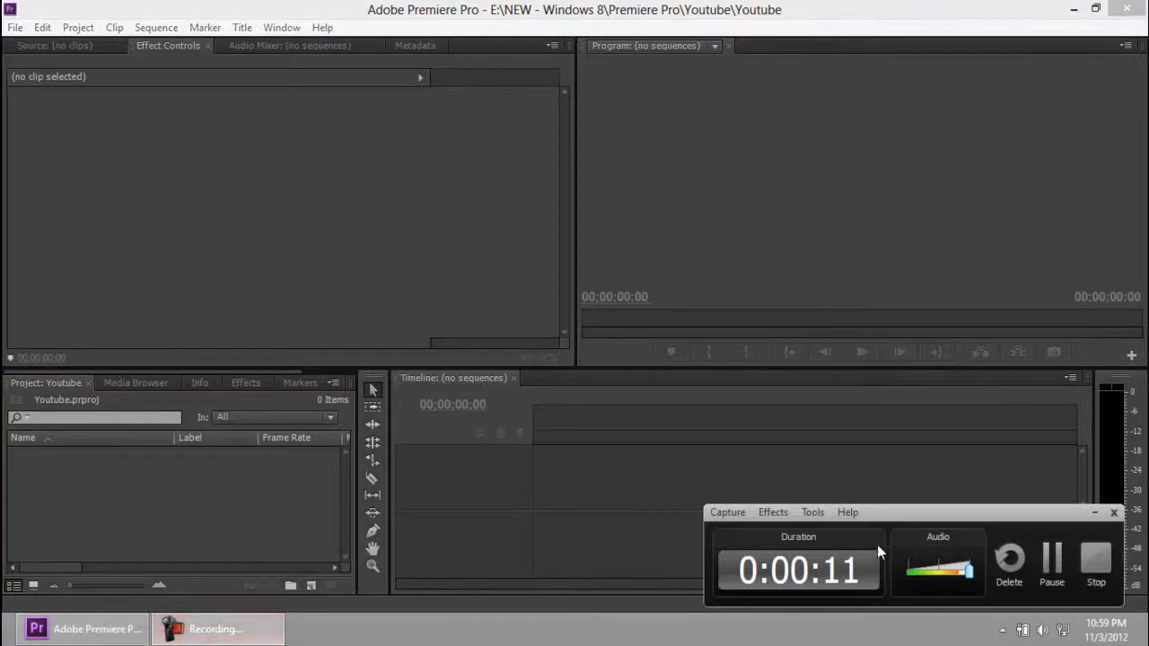
left_click_drag(1031, 512, 1037, 512)
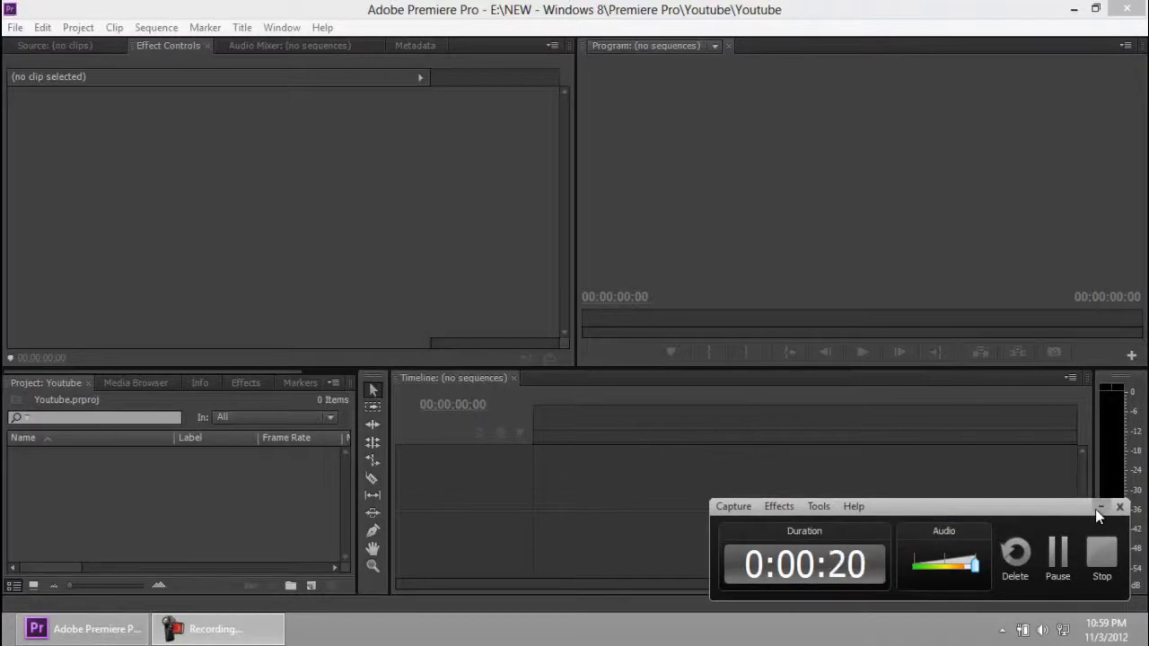
left_click(564, 11)
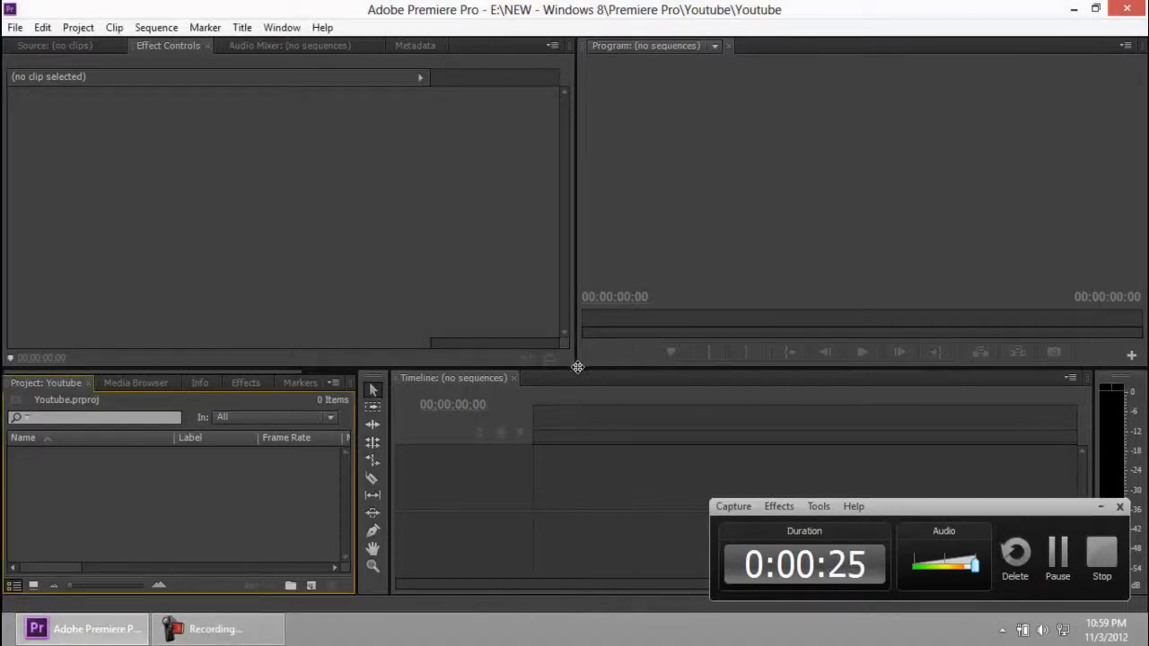
left_click(74, 45)
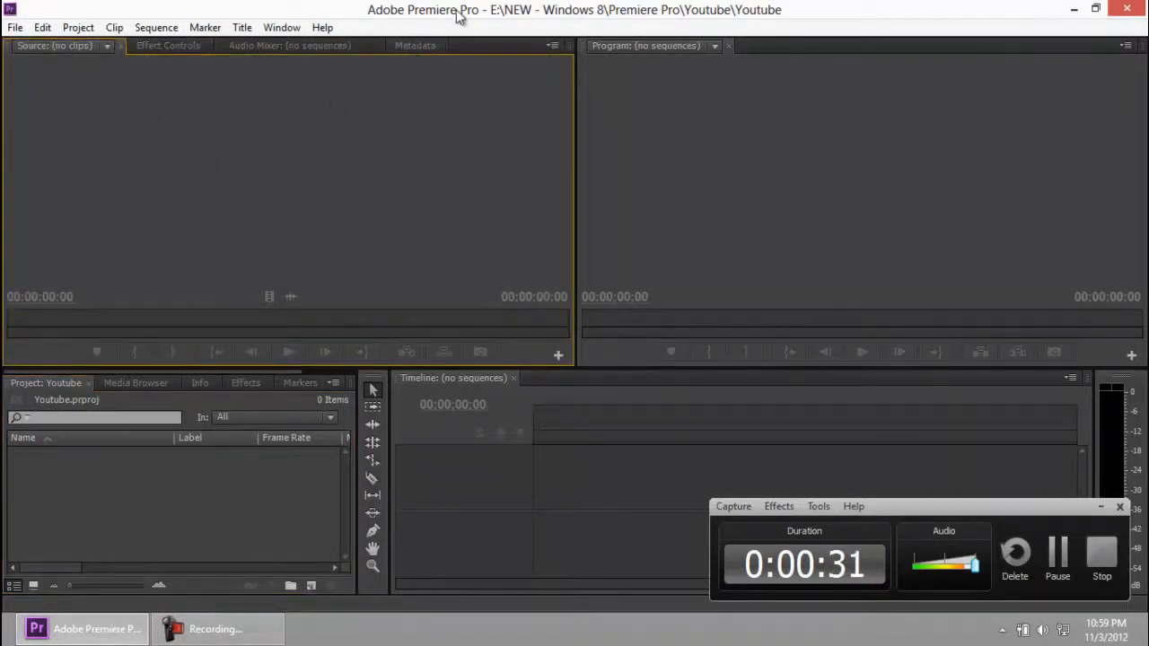
left_click_drag(1068, 509, 1062, 510)
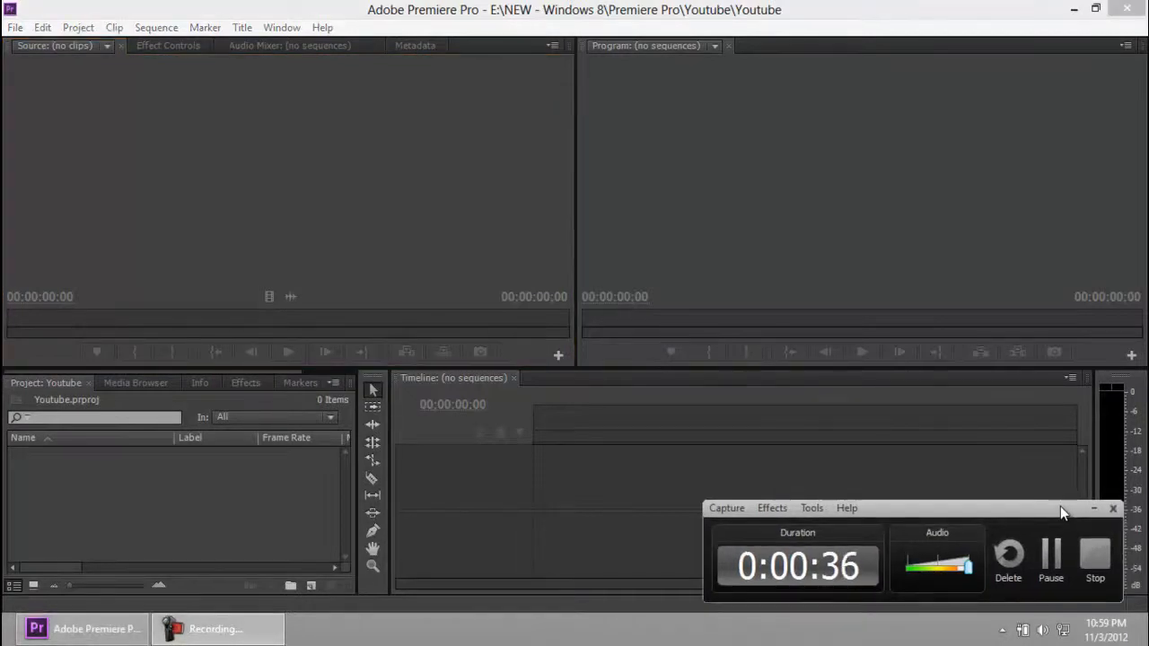
left_click(555, 9)
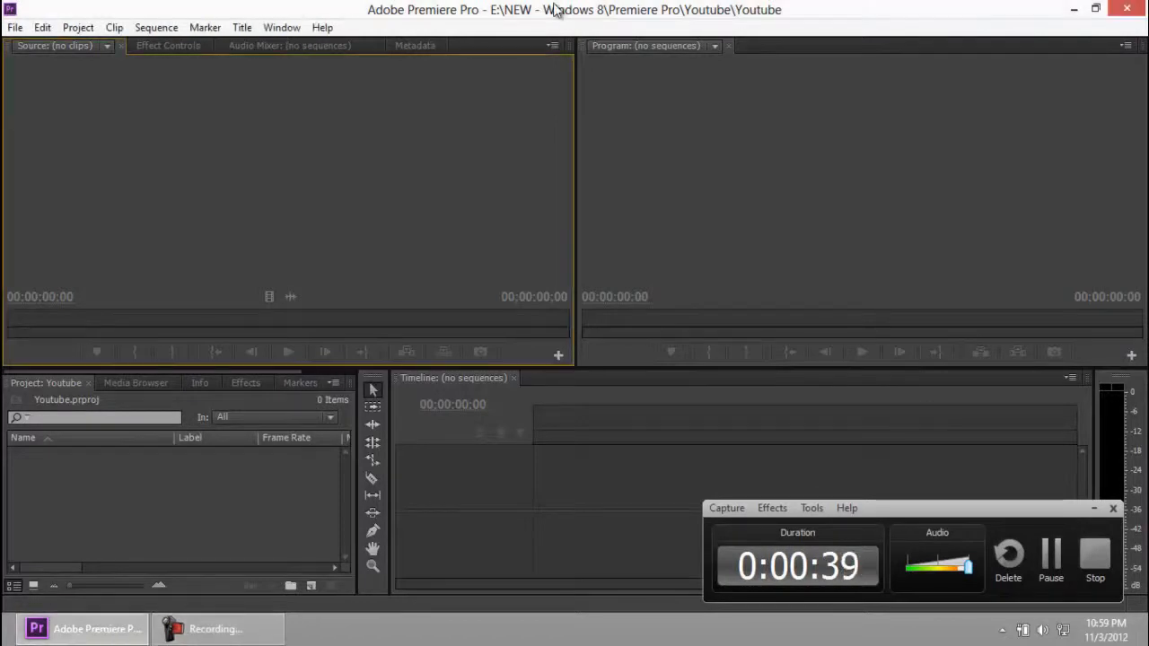
left_click_drag(572, 238, 568, 238)
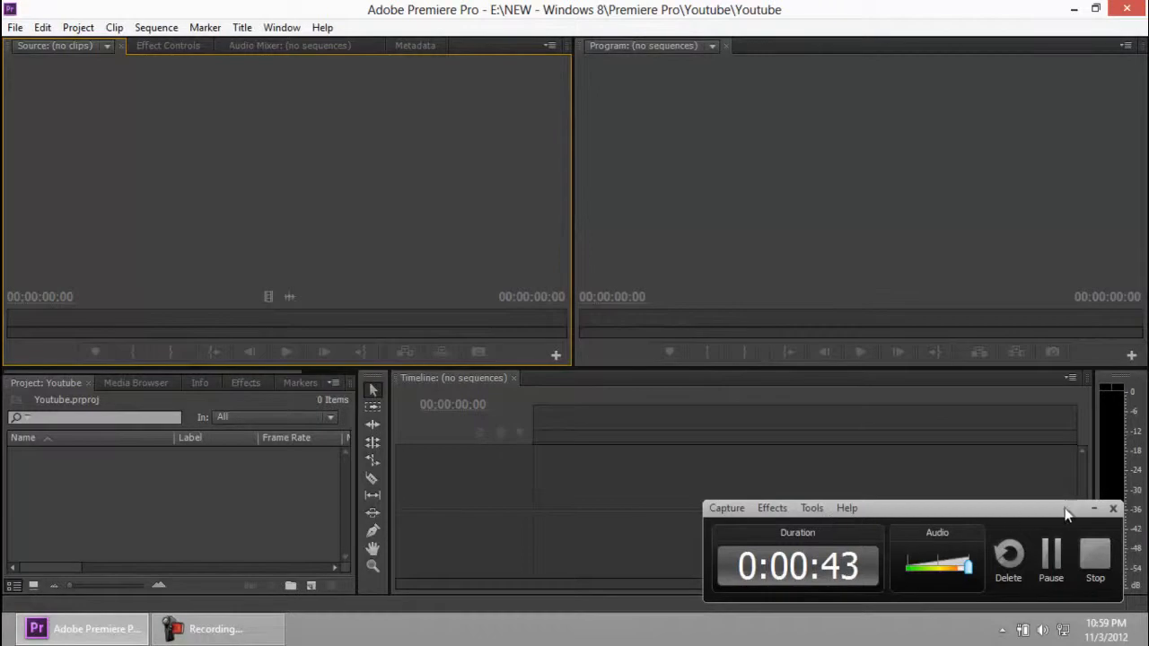
left_click(1094, 508)
left_click(56, 476)
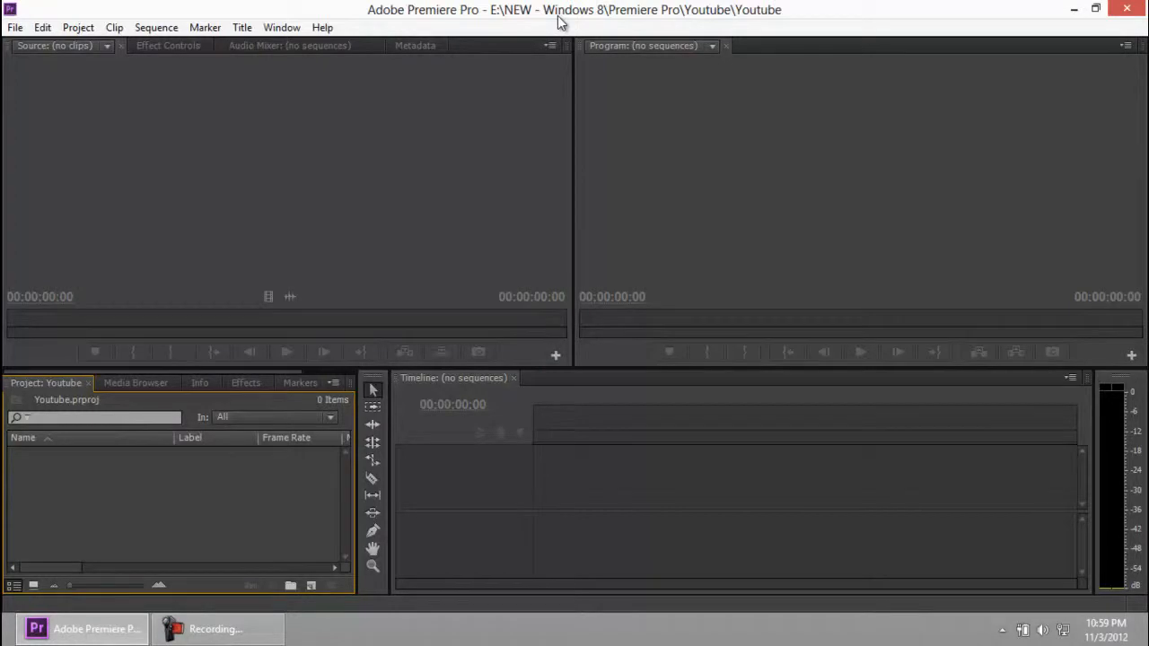
left_click(211, 629)
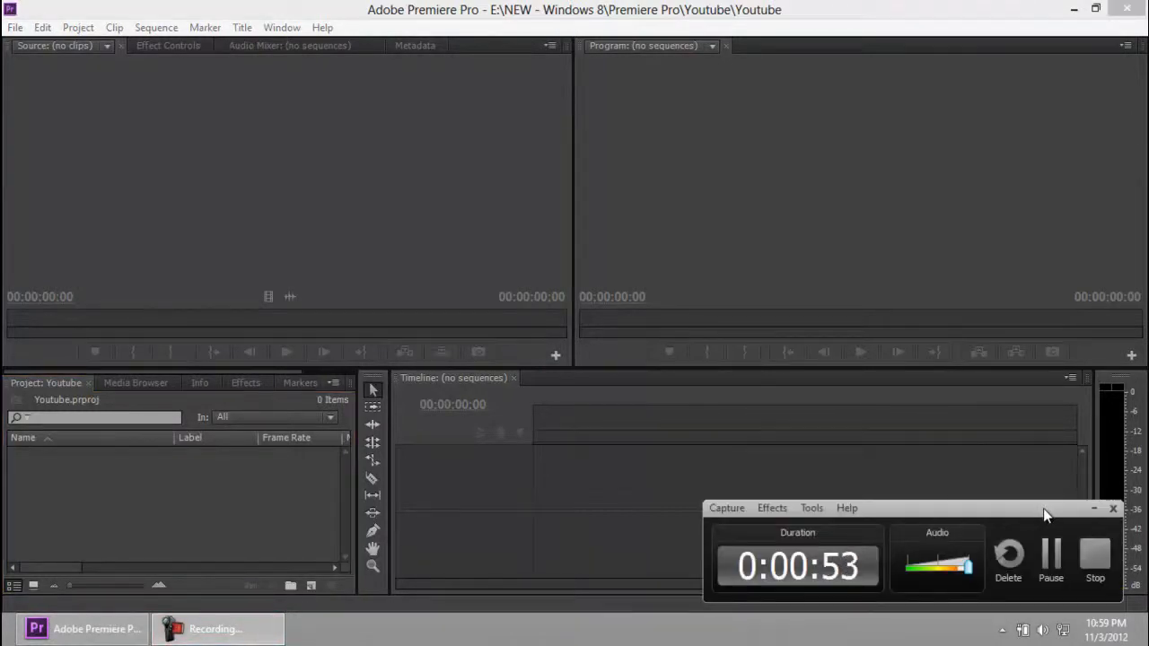
left_click(1093, 509)
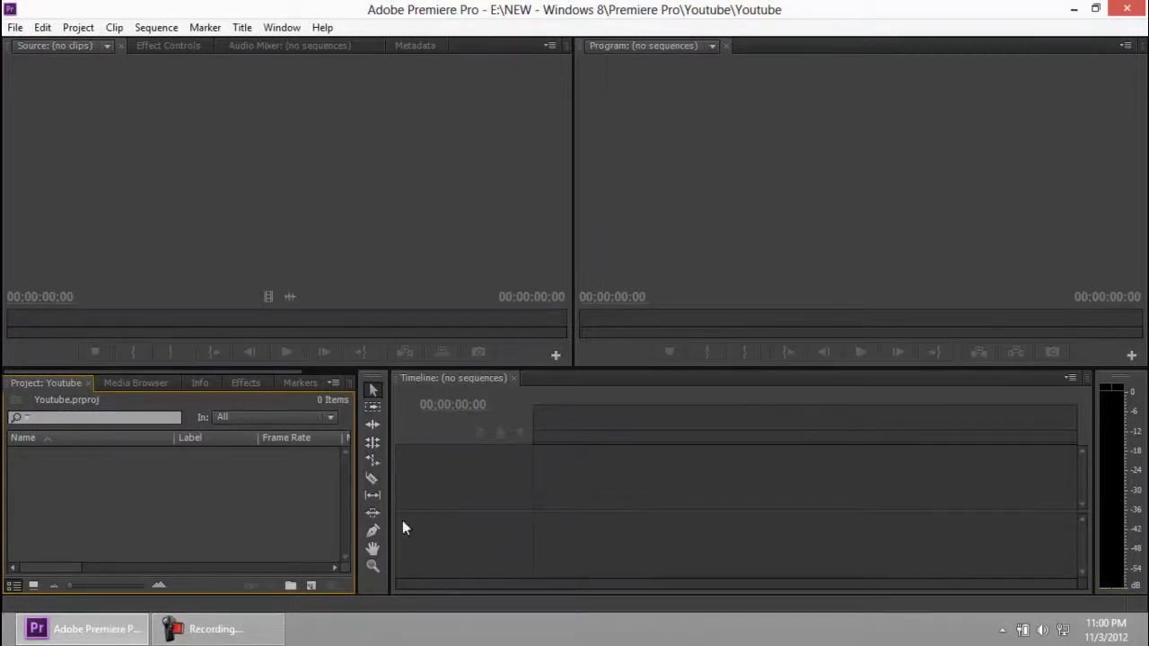
left_click(215, 629)
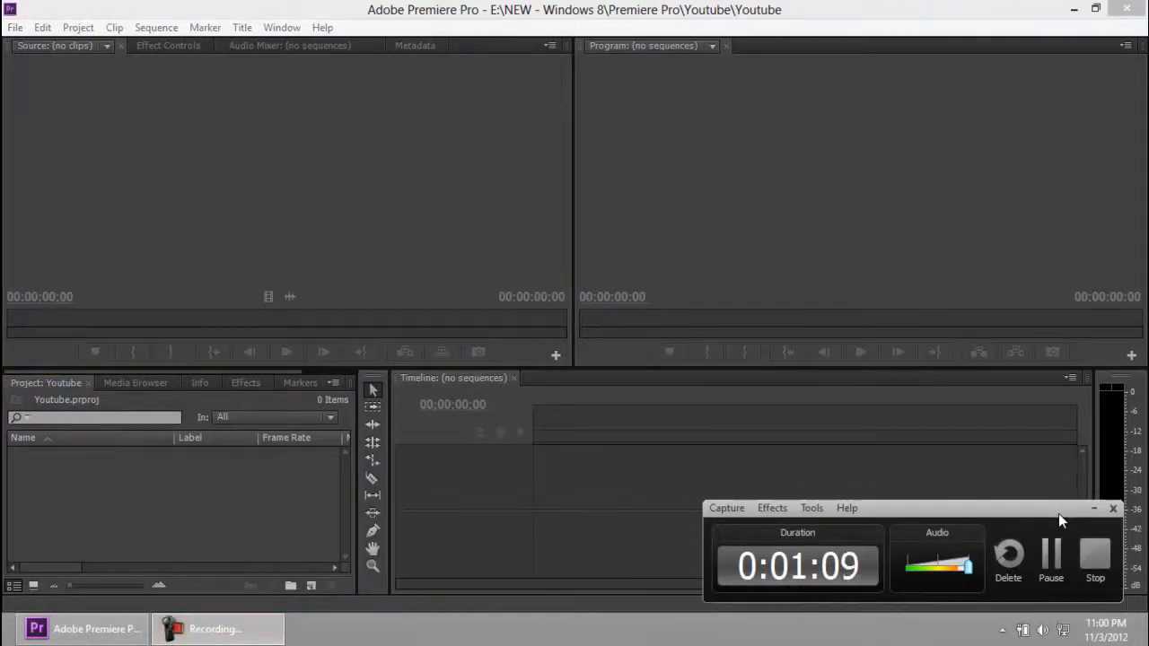
Switch the workspace to the metadata logging layout with the large project list, Media Browser and Metadata panels.
left_click(1090, 512)
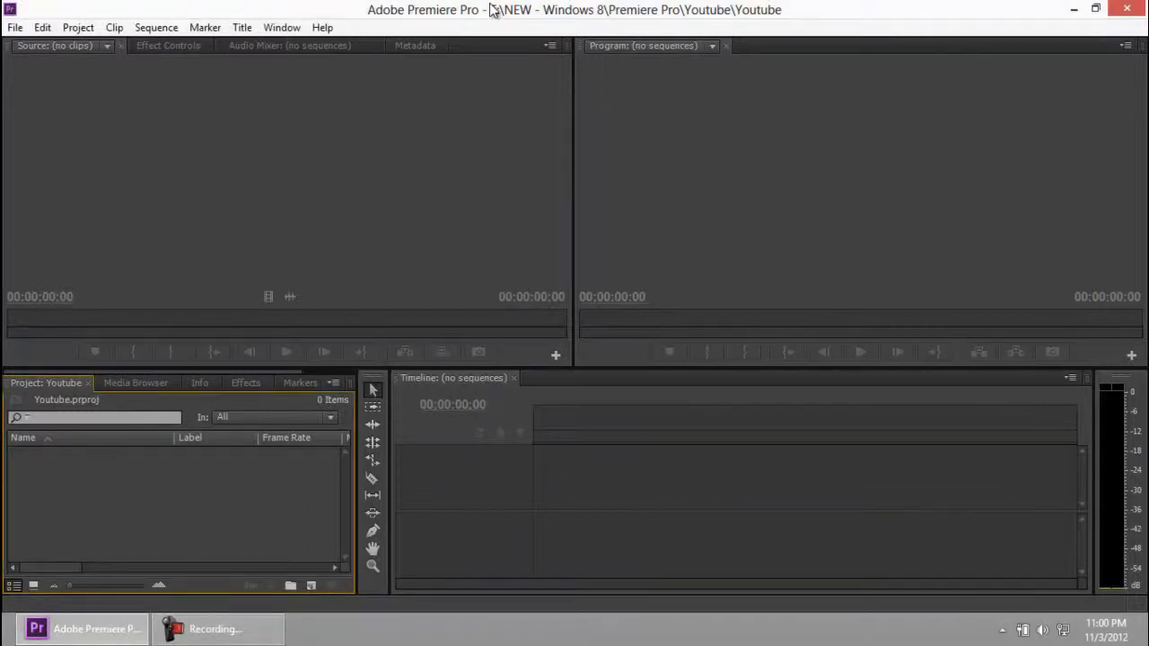
key("alt+shift+6")
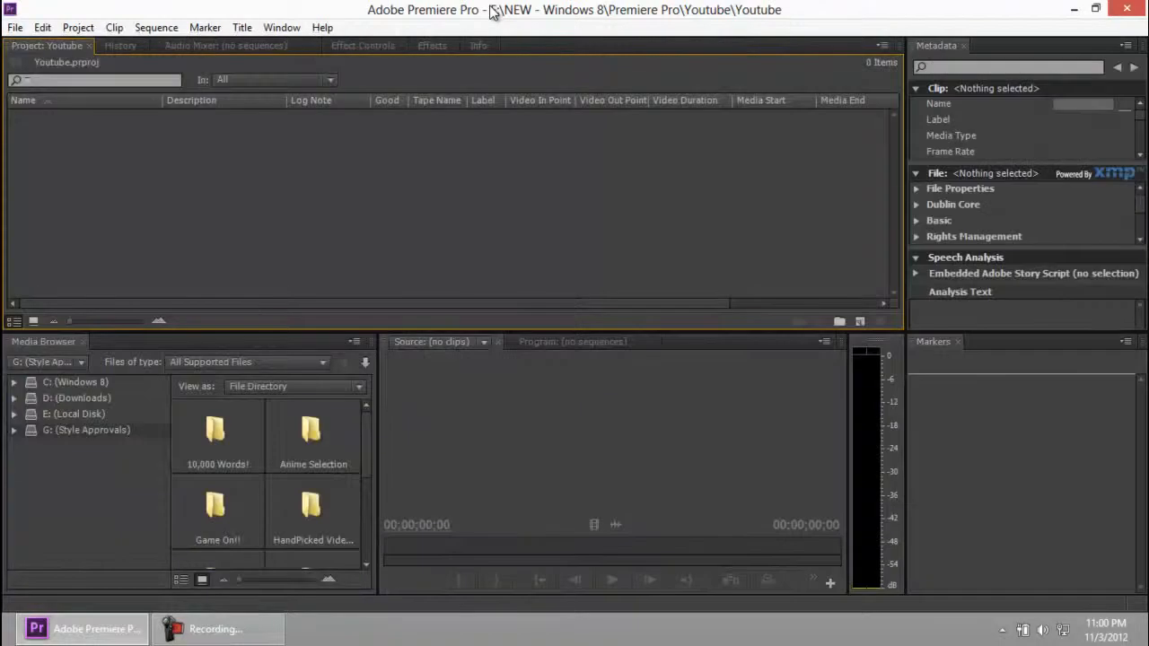
Look over the workspace's source monitor, Media Browser, Metadata and Project areas.
left_click(216, 628)
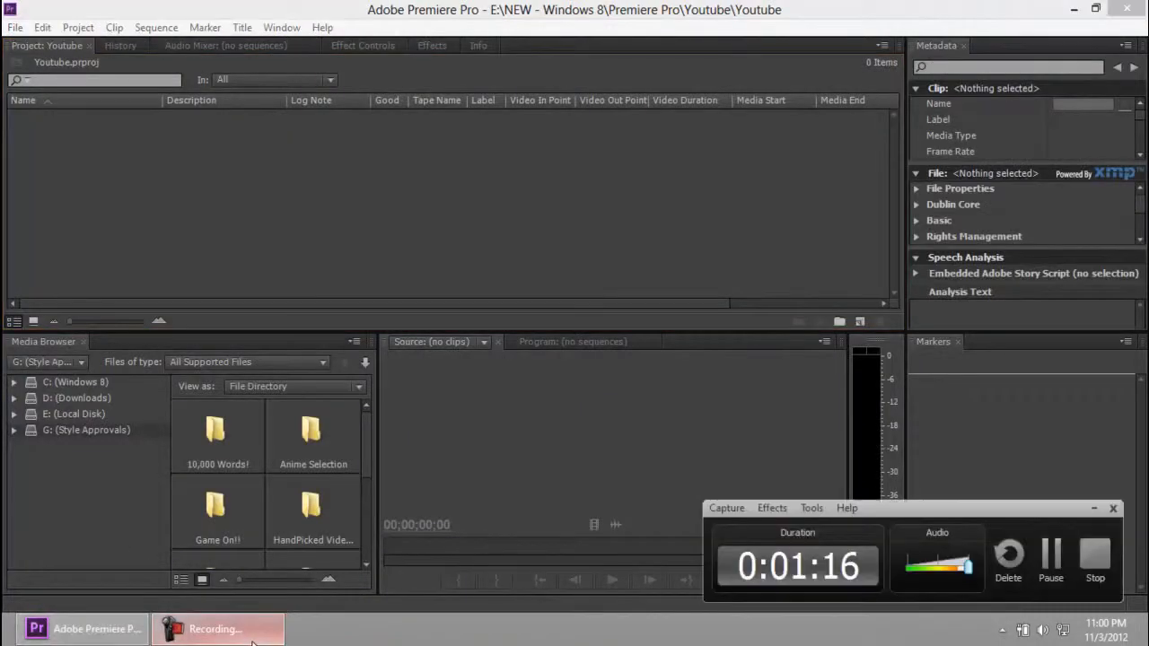
left_click(1094, 510)
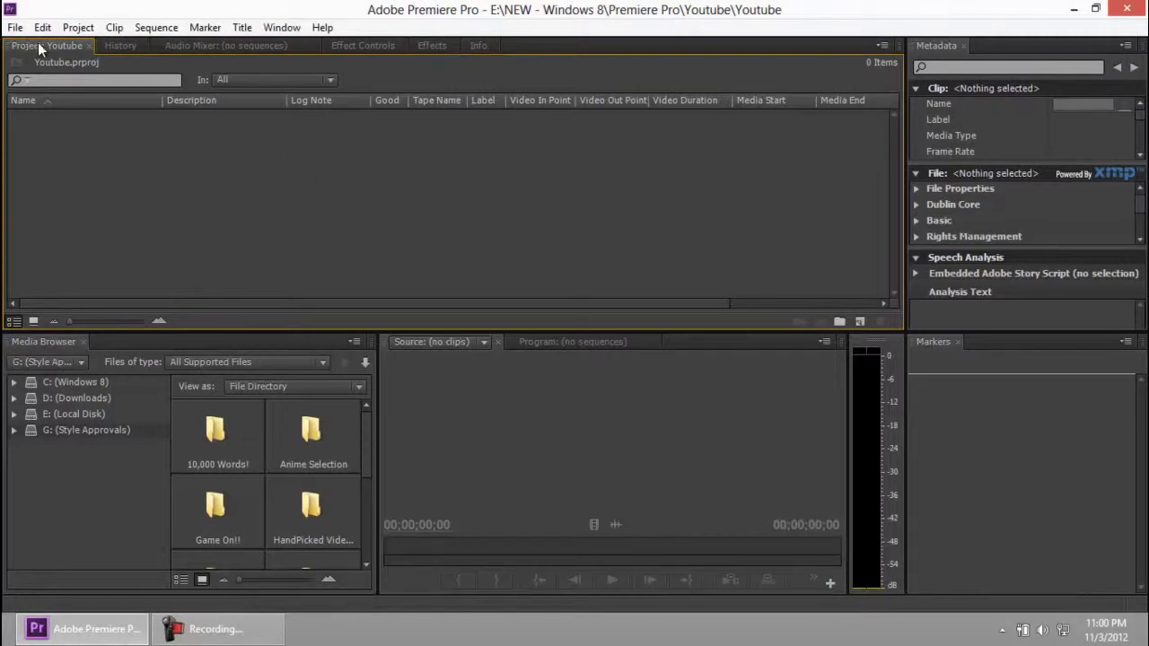
left_click(610, 431)
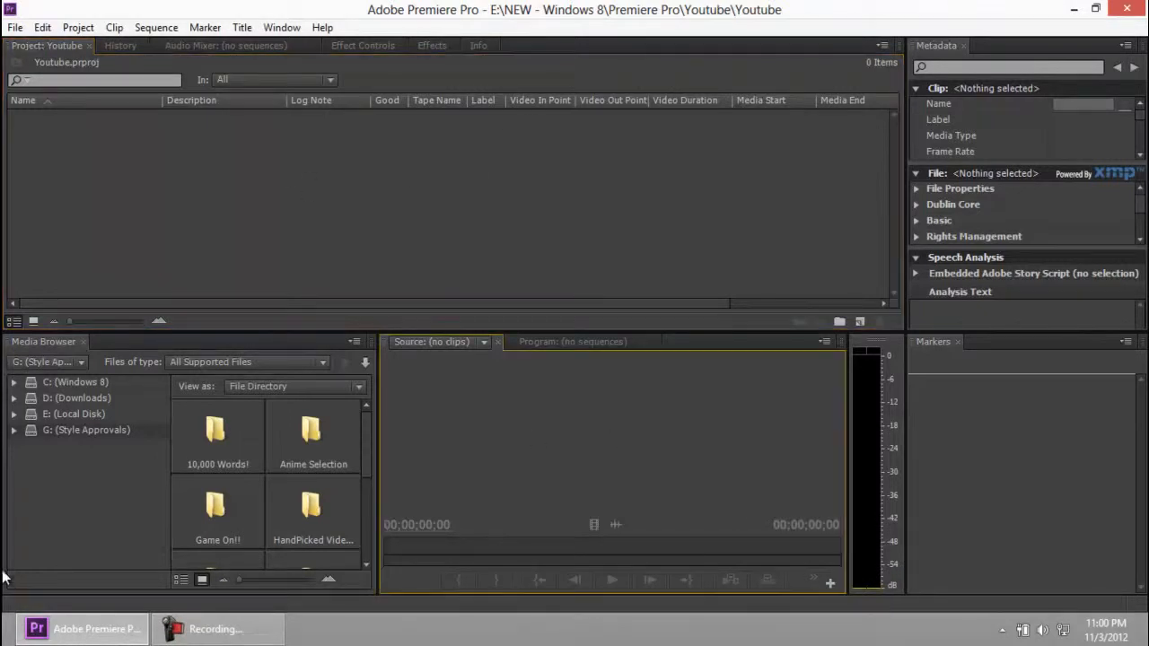
left_click(39, 344)
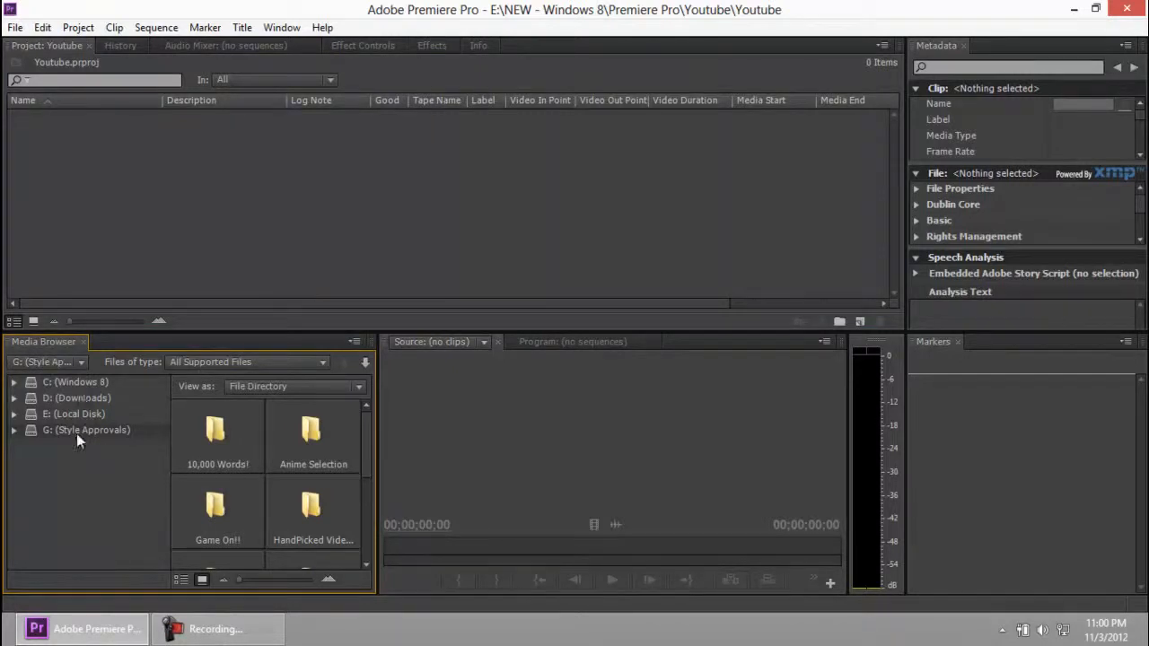
left_click(943, 48)
left_click(986, 369)
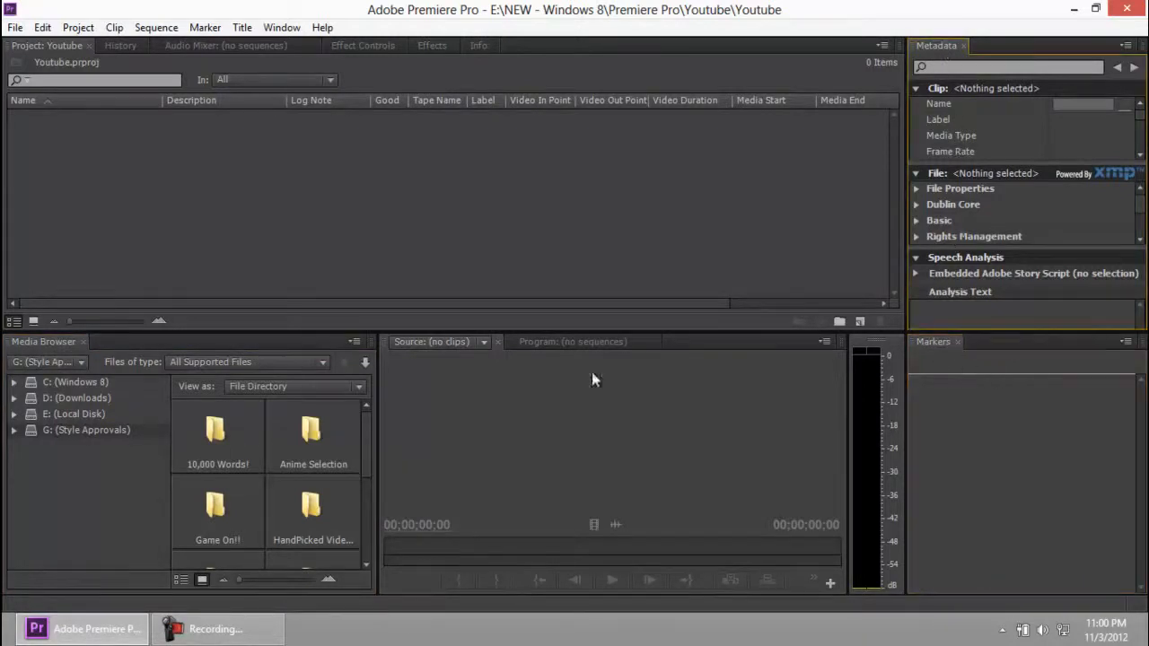
left_click(352, 235)
left_click(703, 459)
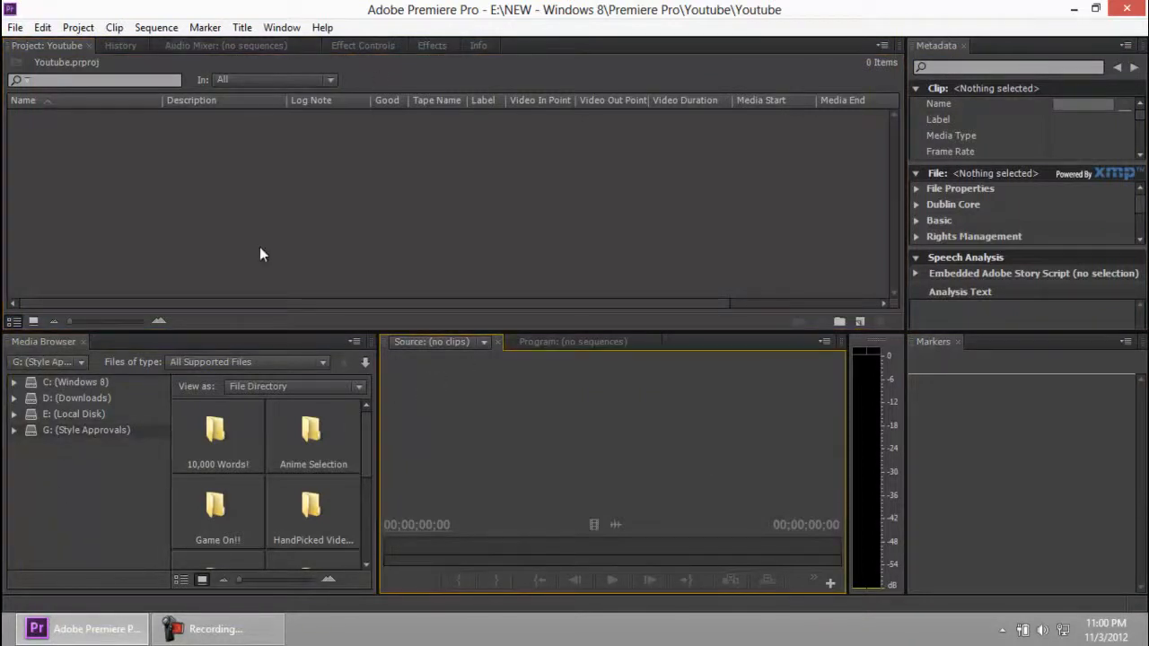
Browse the drives in the Media Browser and locate the FOOTAGE folder on E: (Local Disk).
left_click(82, 462)
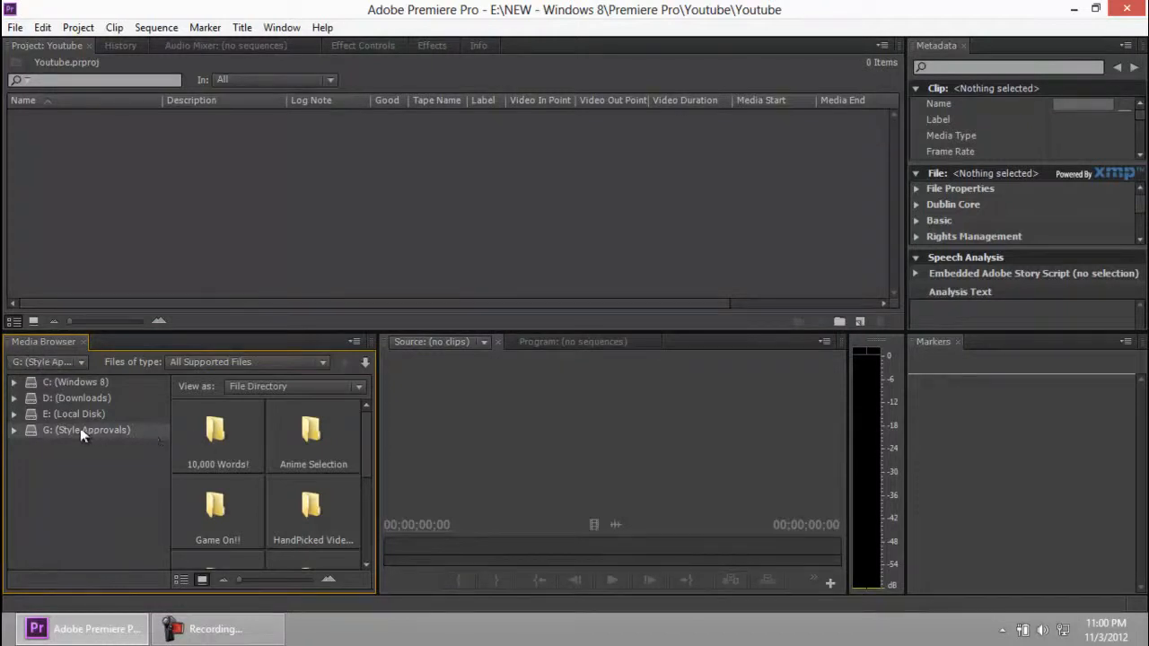
left_click(79, 381)
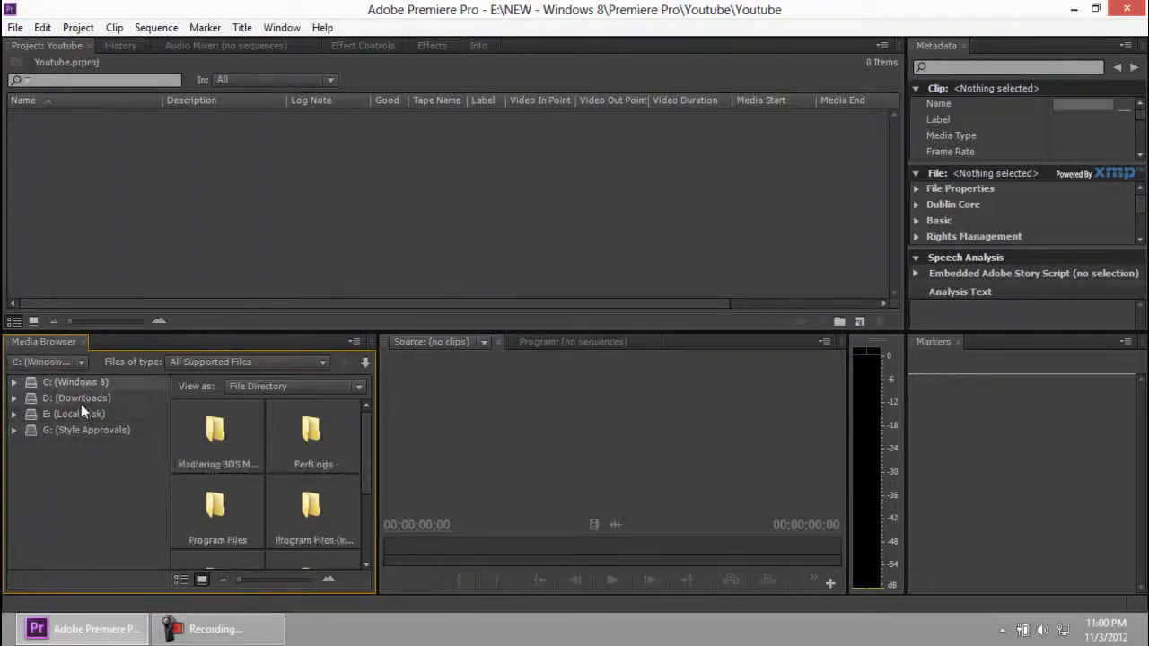
left_click(82, 412)
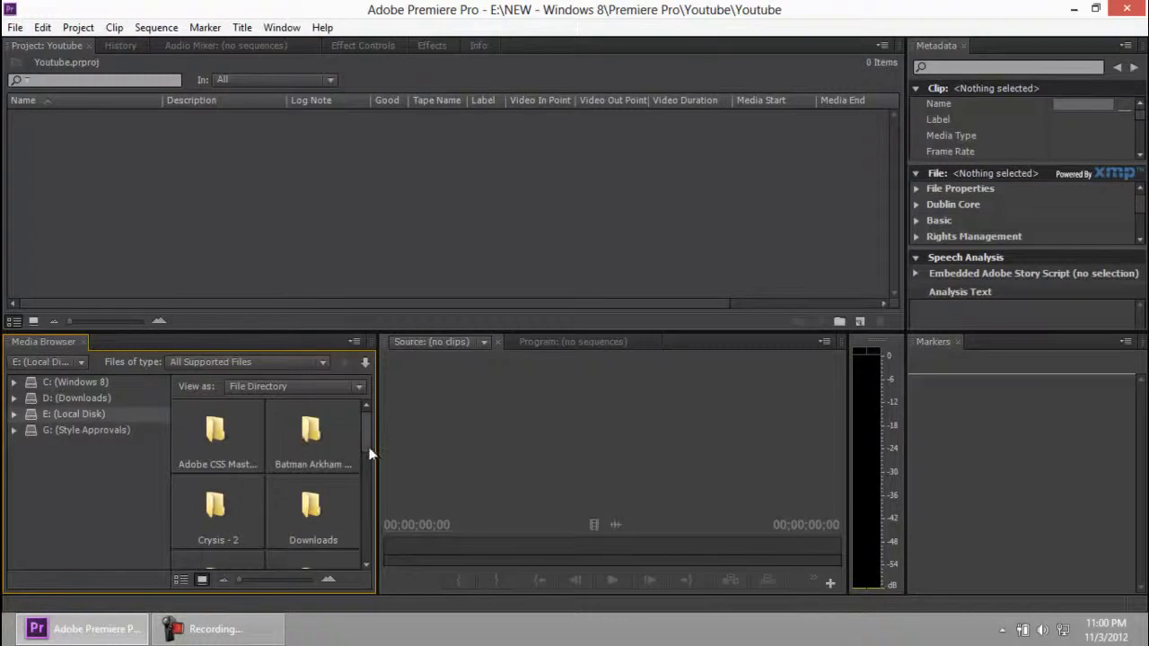
scroll(367, 447, "down", 1)
scroll(367, 451, "up", 1)
scroll(368, 453, "down", 3)
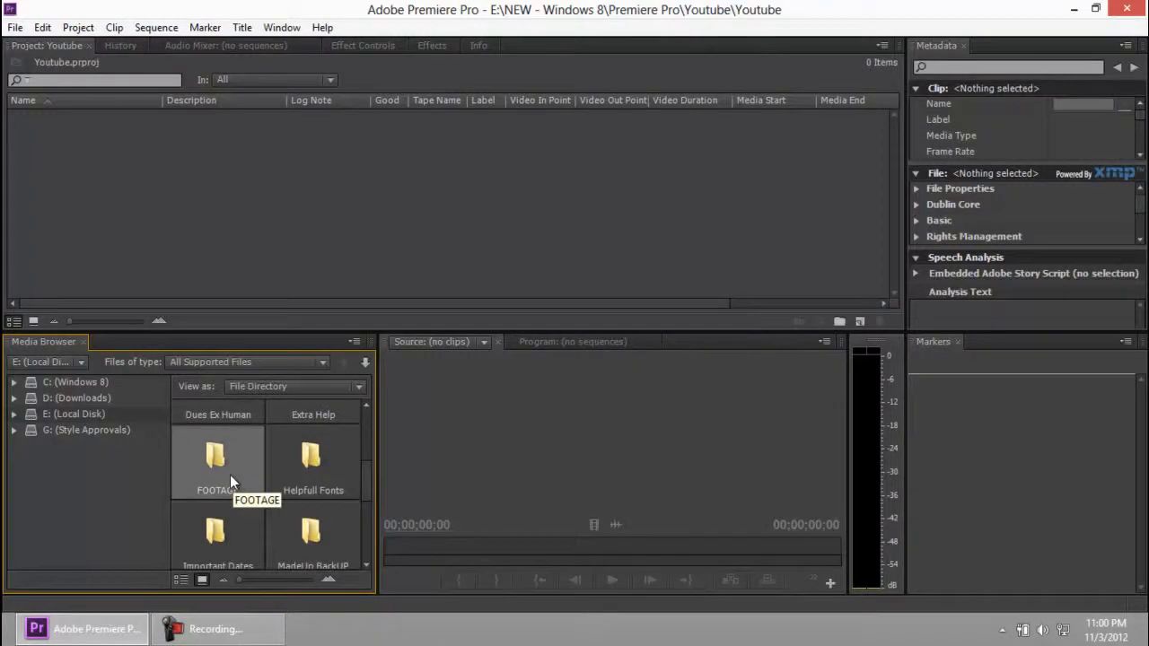
left_click(202, 640)
left_click(203, 639)
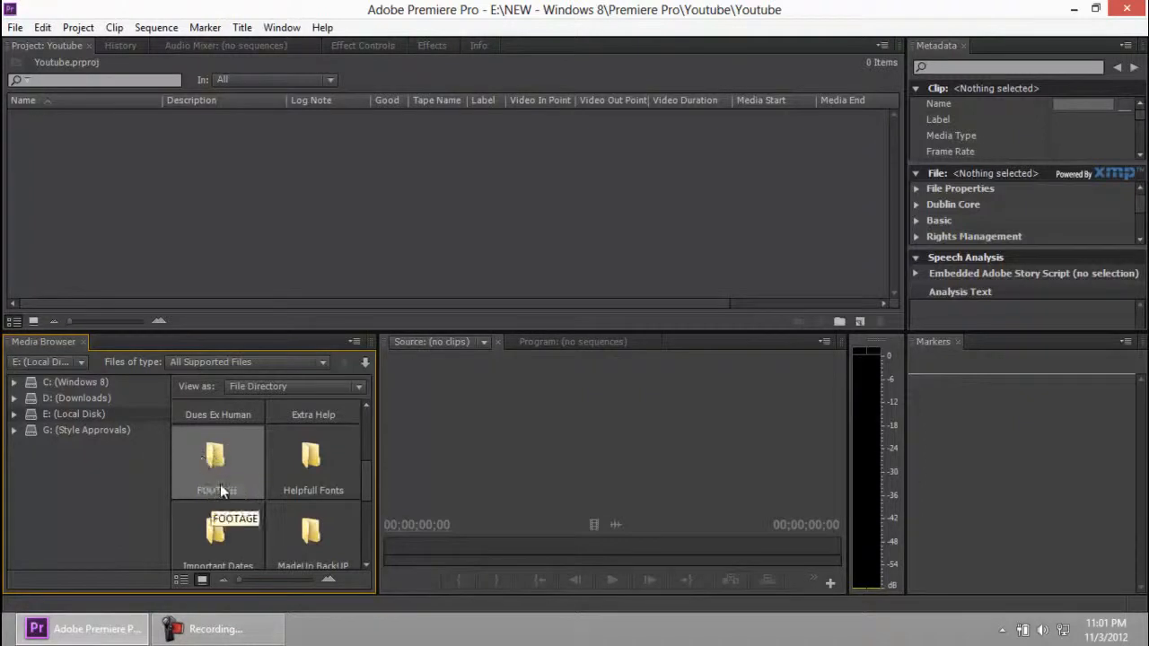
Try to bring the whole FOOTAGE folder from the Media Browser into the project.
left_click_drag(221, 494, 410, 195)
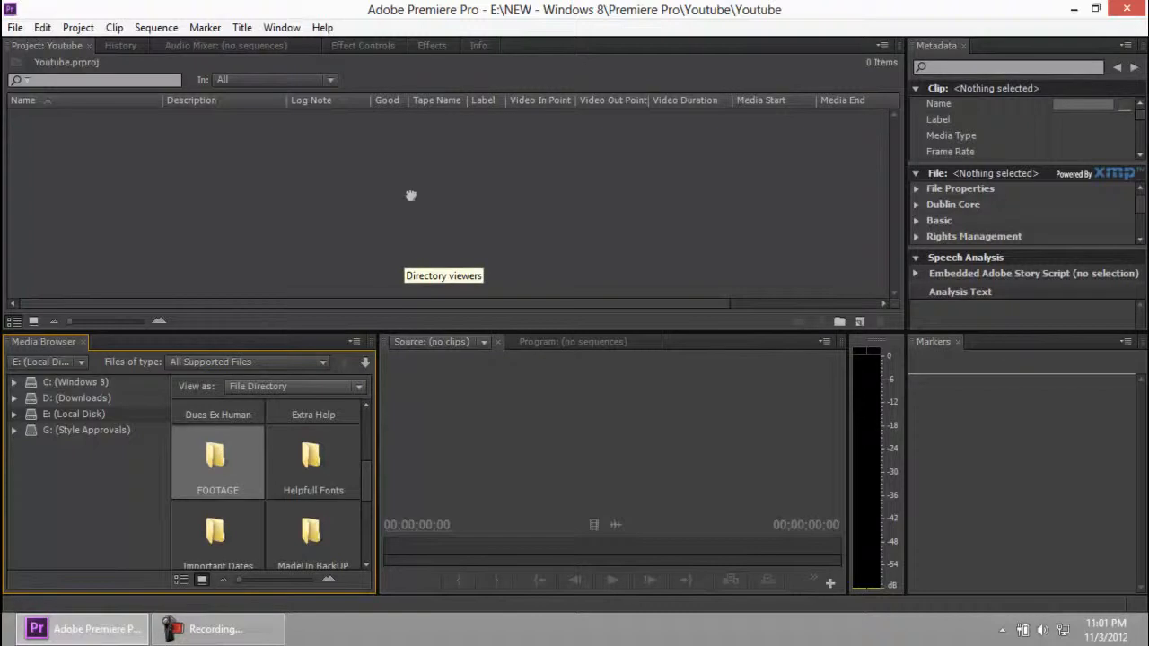
left_click_drag(411, 195, 220, 466)
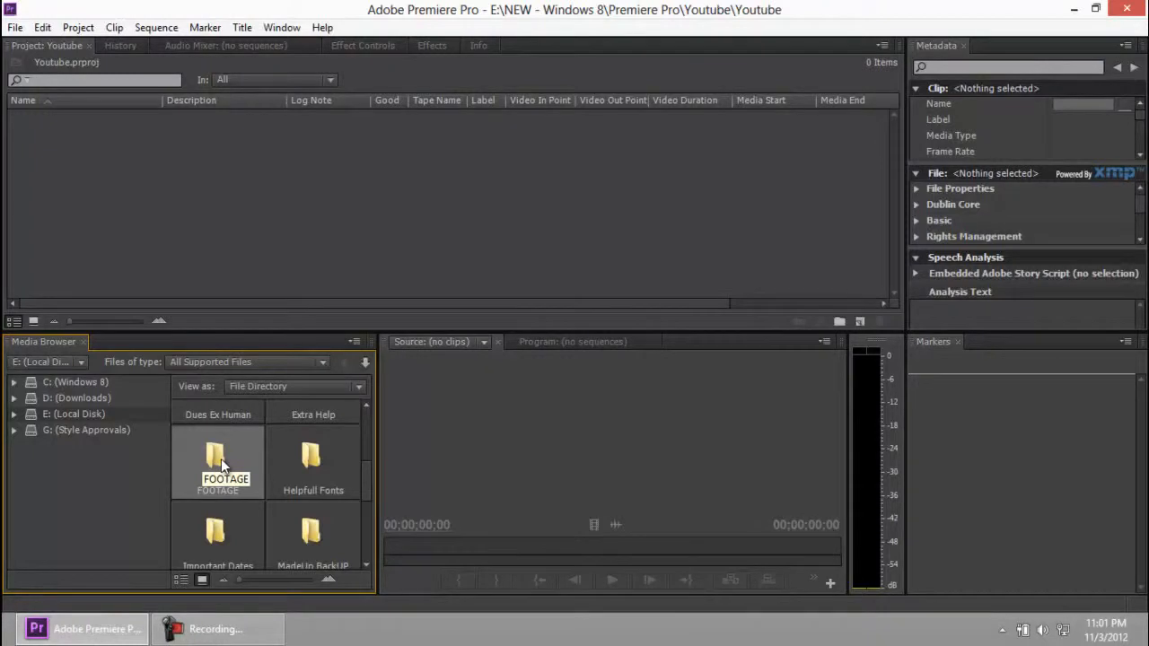
Open the FOOTAGE folder and import the People Walking and Woman Doing Yoga clips together into the project.
double_click(220, 460)
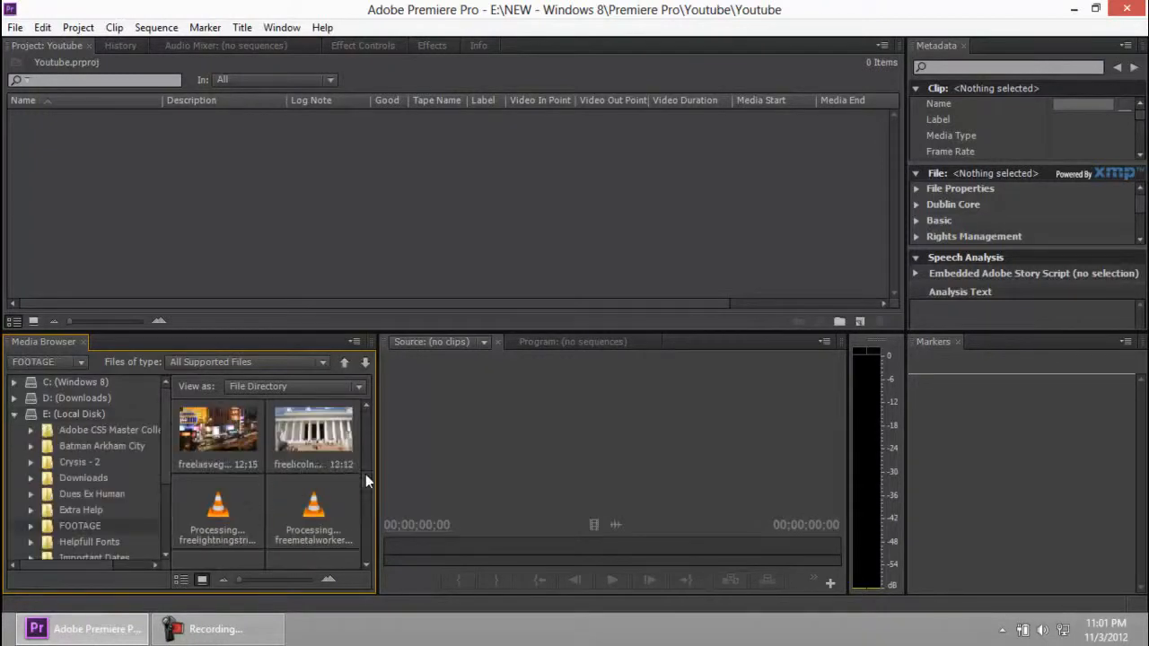
scroll(361, 470, "down", 3)
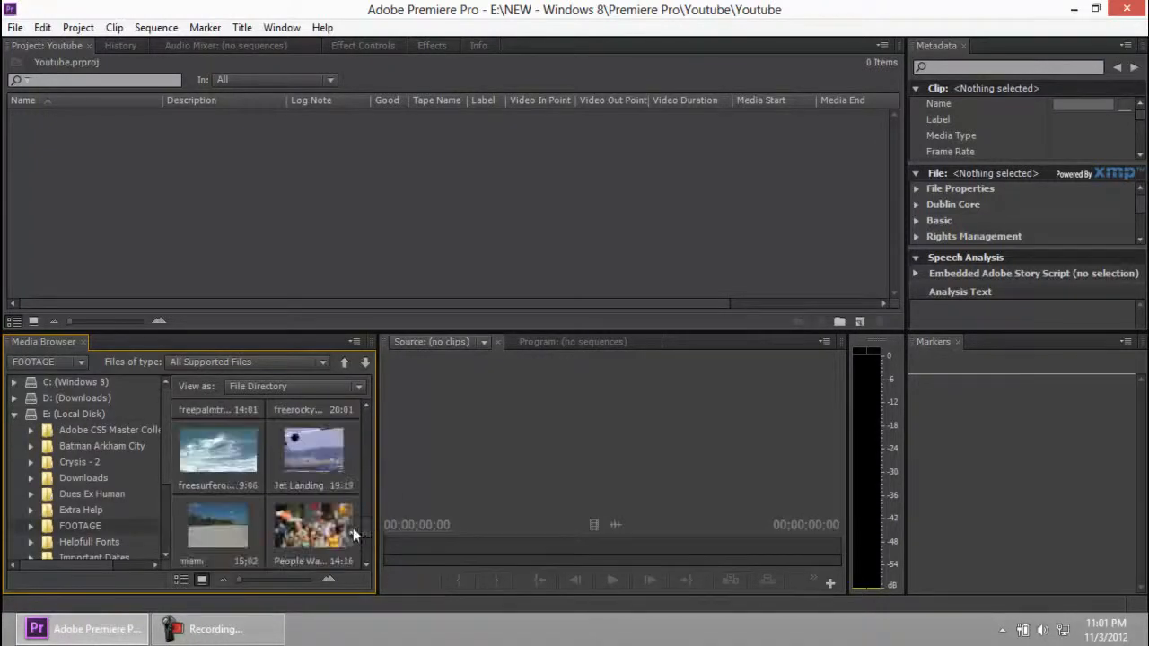
scroll(372, 534, "down", 1)
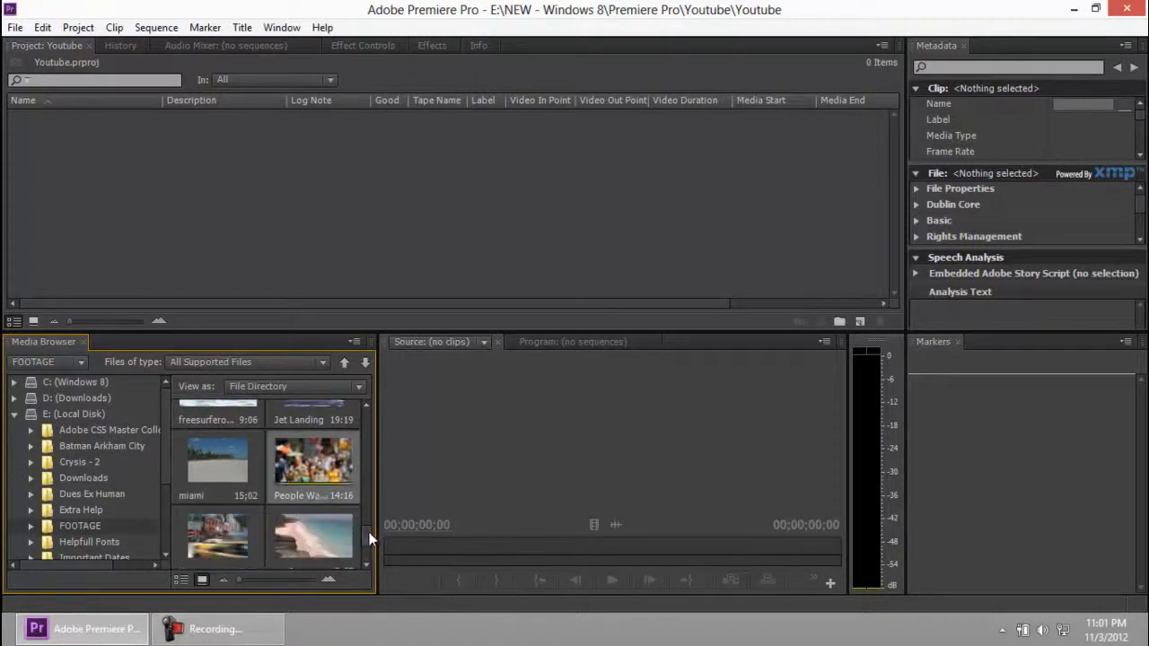
scroll(368, 539, "down", 1)
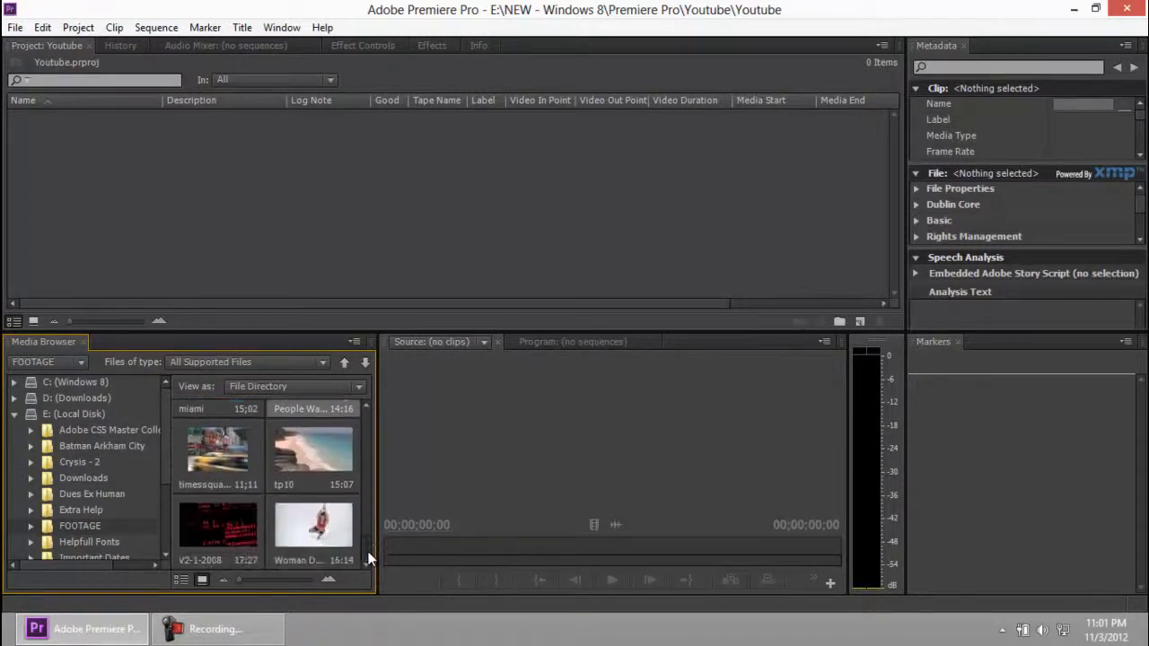
left_click(330, 537, "ctrl")
left_click_drag(324, 523, 398, 185)
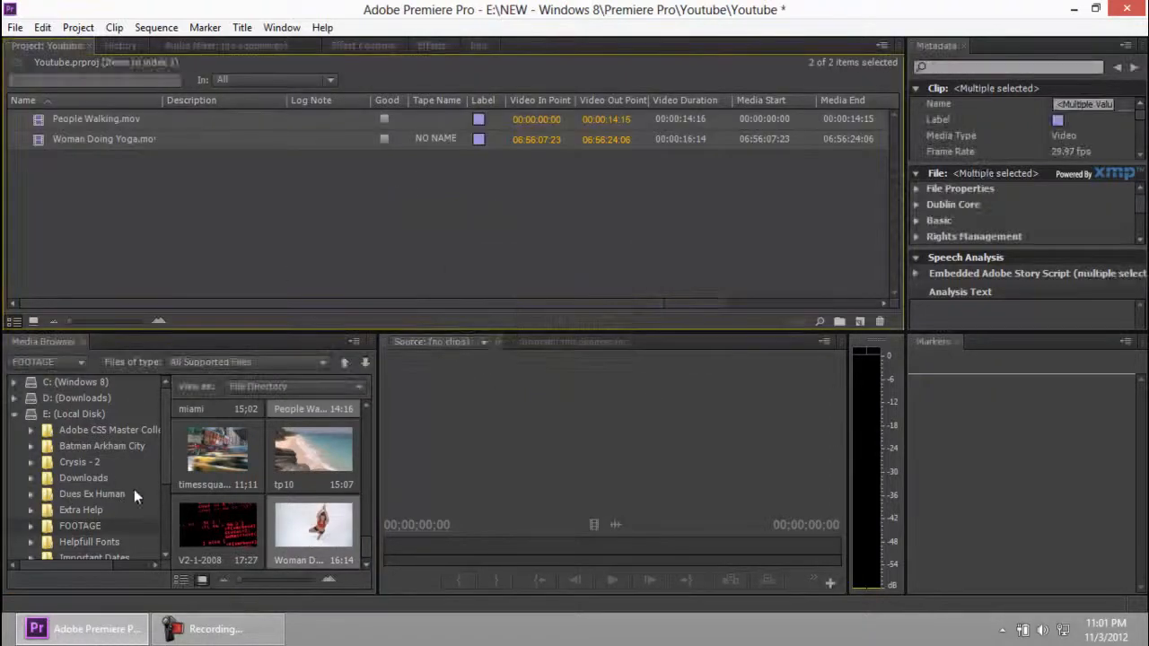
Return the Media Browser to the collapsed E: drive and deselect the imported clips in the project.
double_click(70, 414)
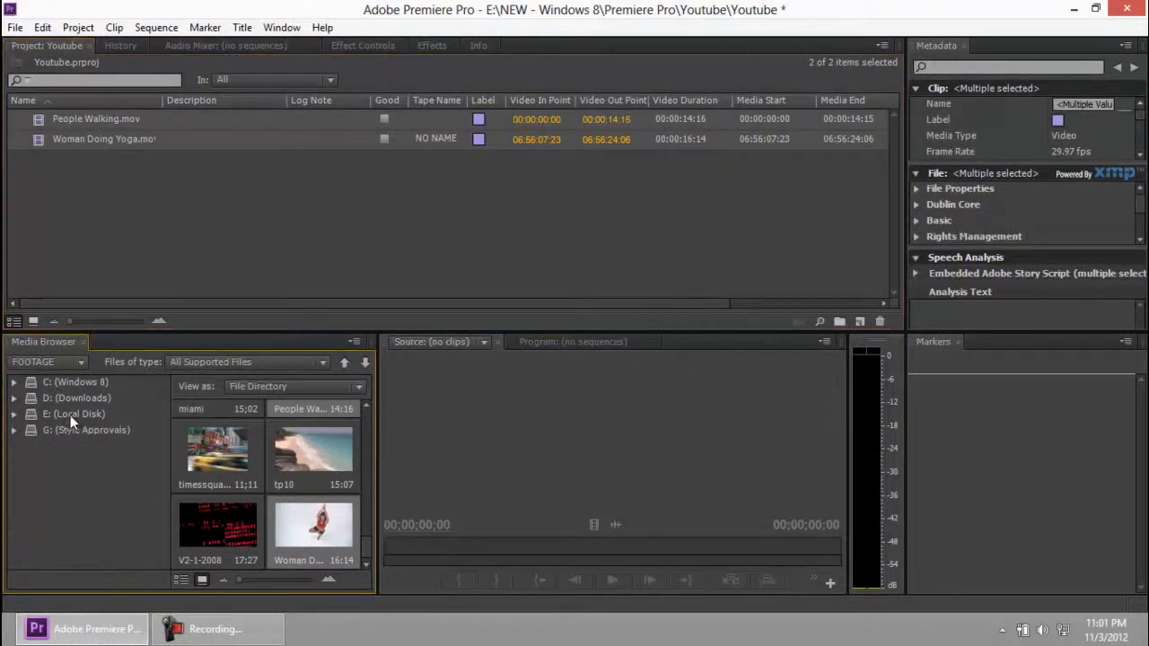
left_click(287, 229)
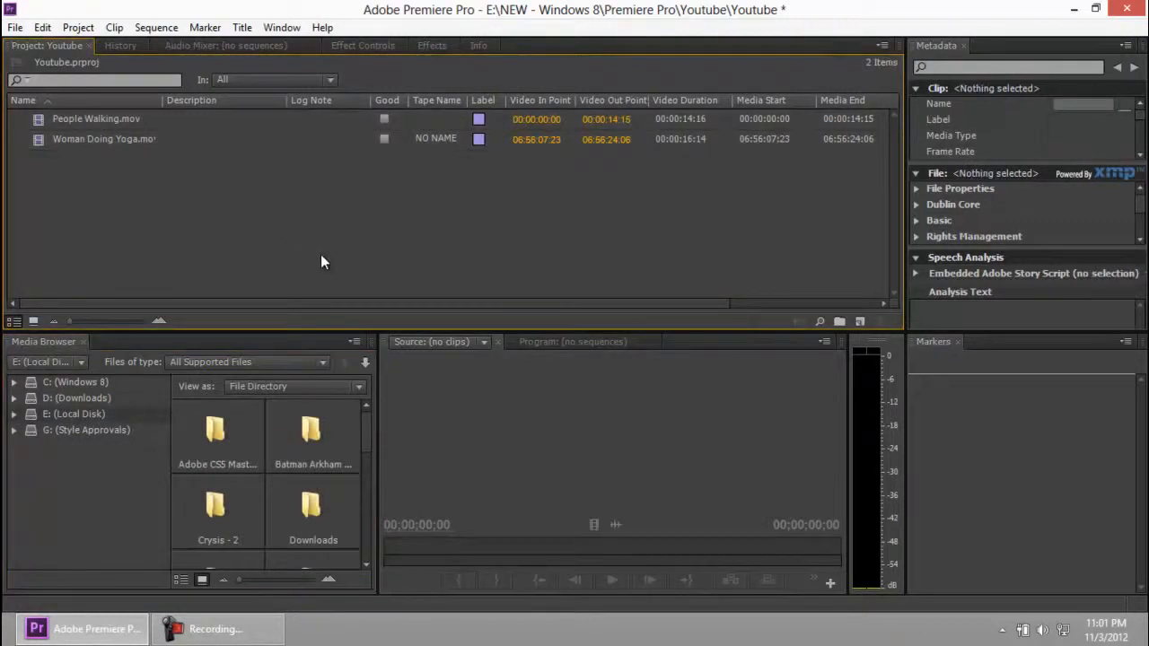
left_click(220, 630)
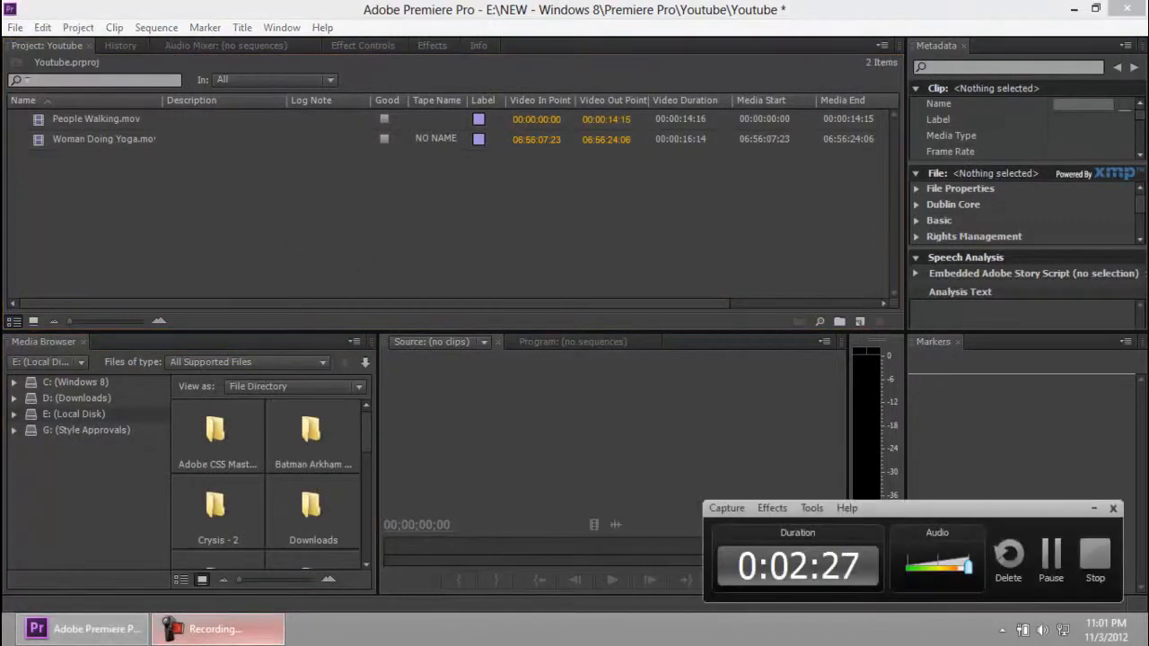
left_click(220, 630)
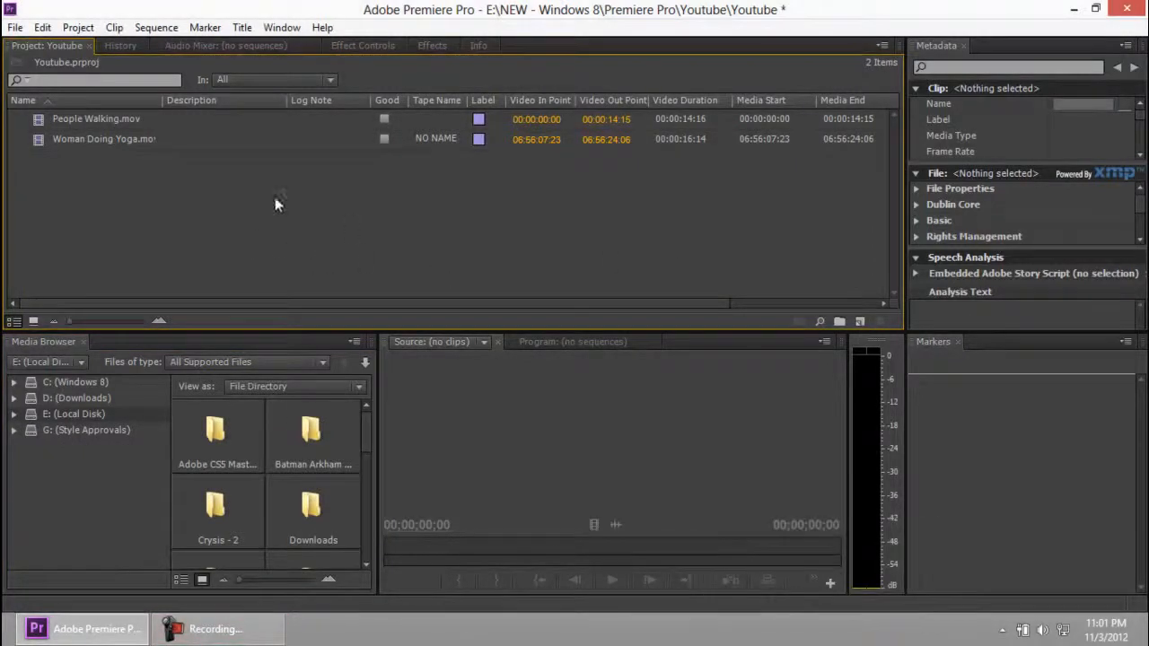
Create two new bins in the project and name them Audio and Videos.
left_click(844, 322)
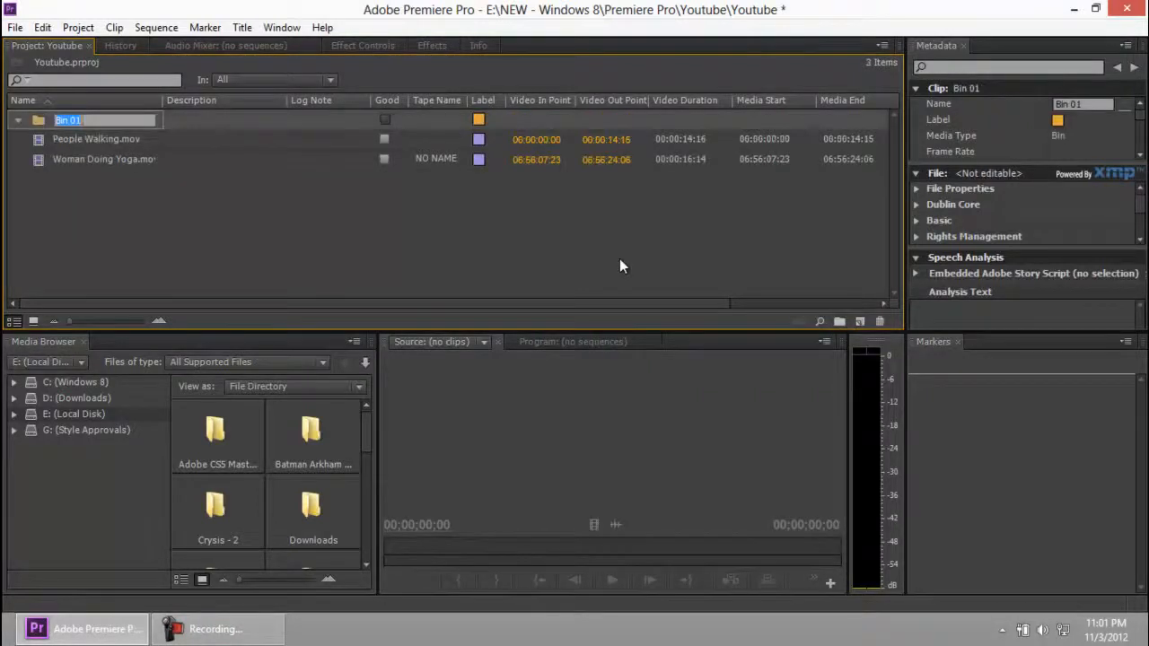
type("Audio")
key("Tab")
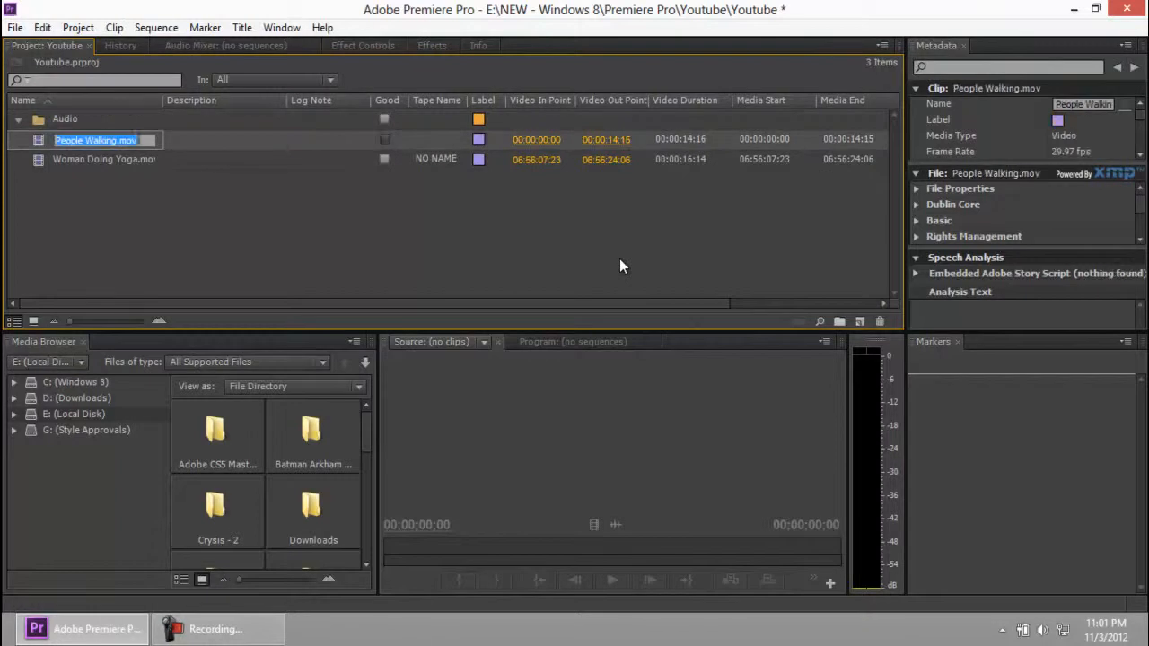
left_click(840, 322)
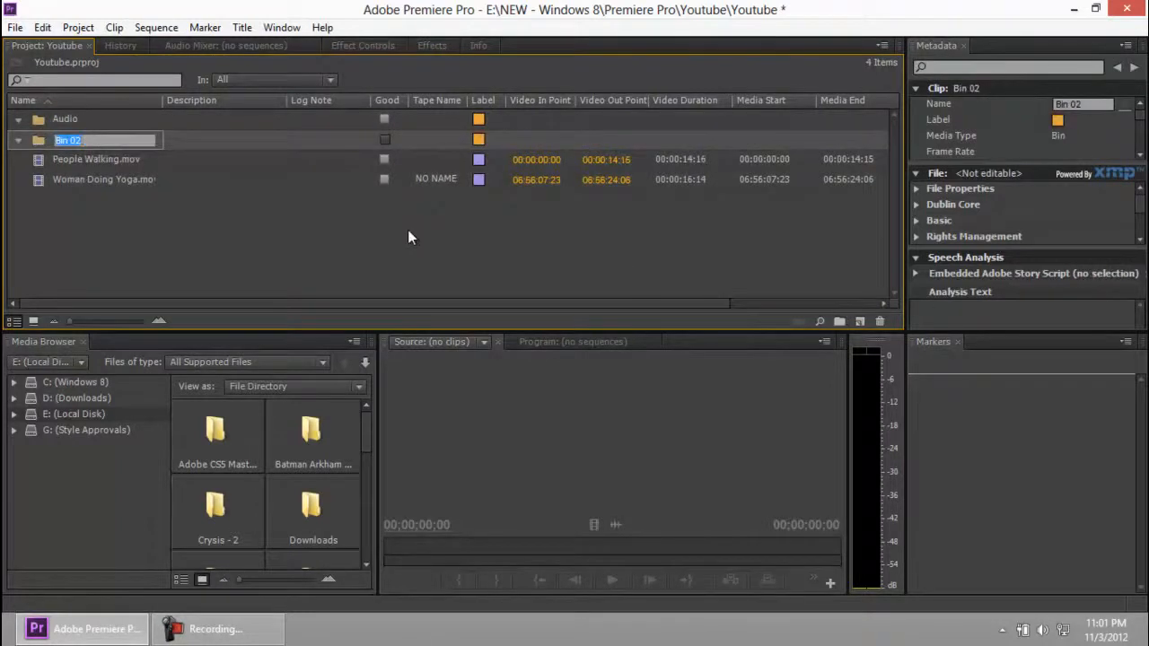
type("Videos")
key("Tab")
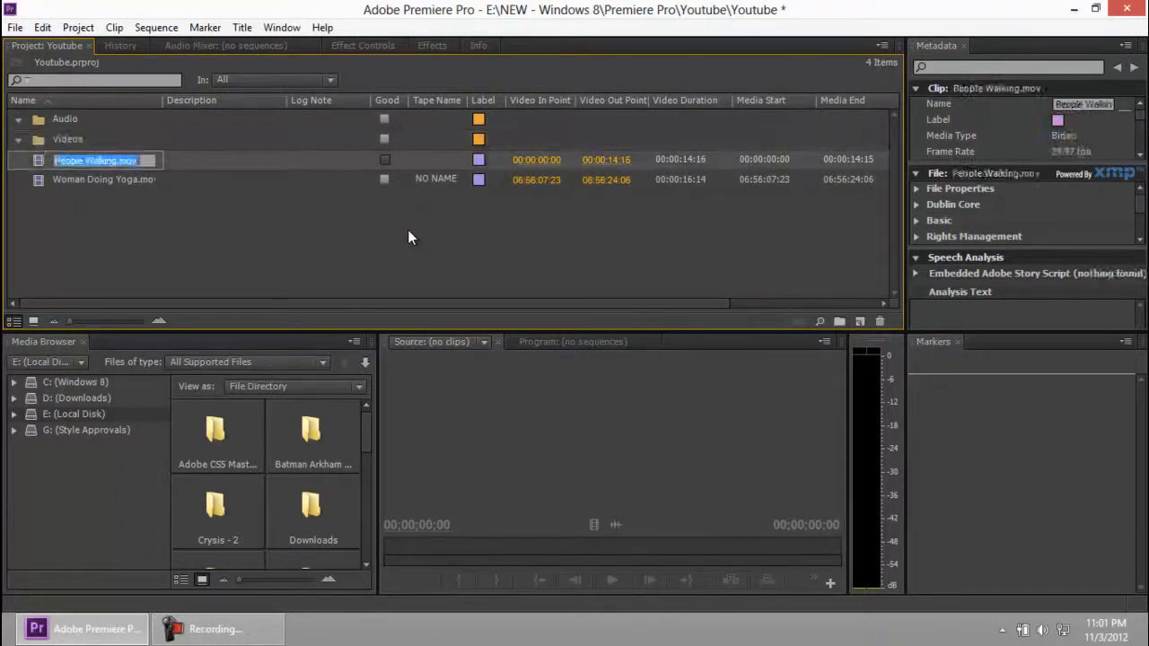
Move the People Walking and Woman Doing Yoga clips into the Videos bin, collapse both bins and select Videos.
left_click_drag(165, 232, 37, 144)
left_click(18, 140)
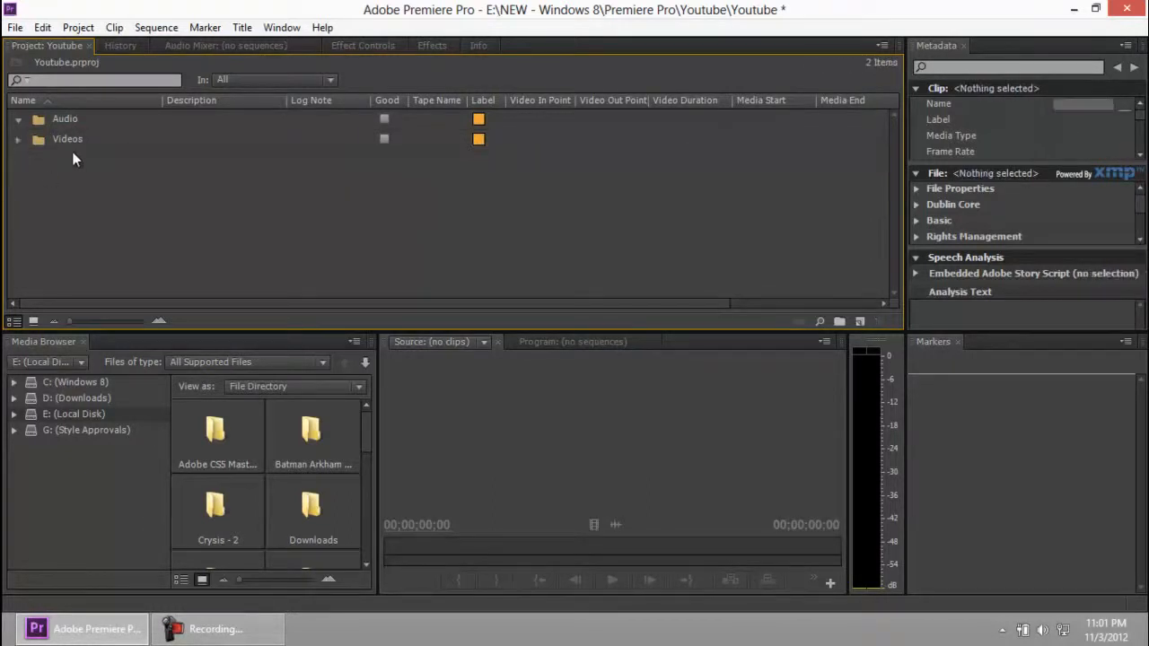
left_click(18, 119)
left_click(59, 142)
left_click(939, 46)
left_click(220, 629)
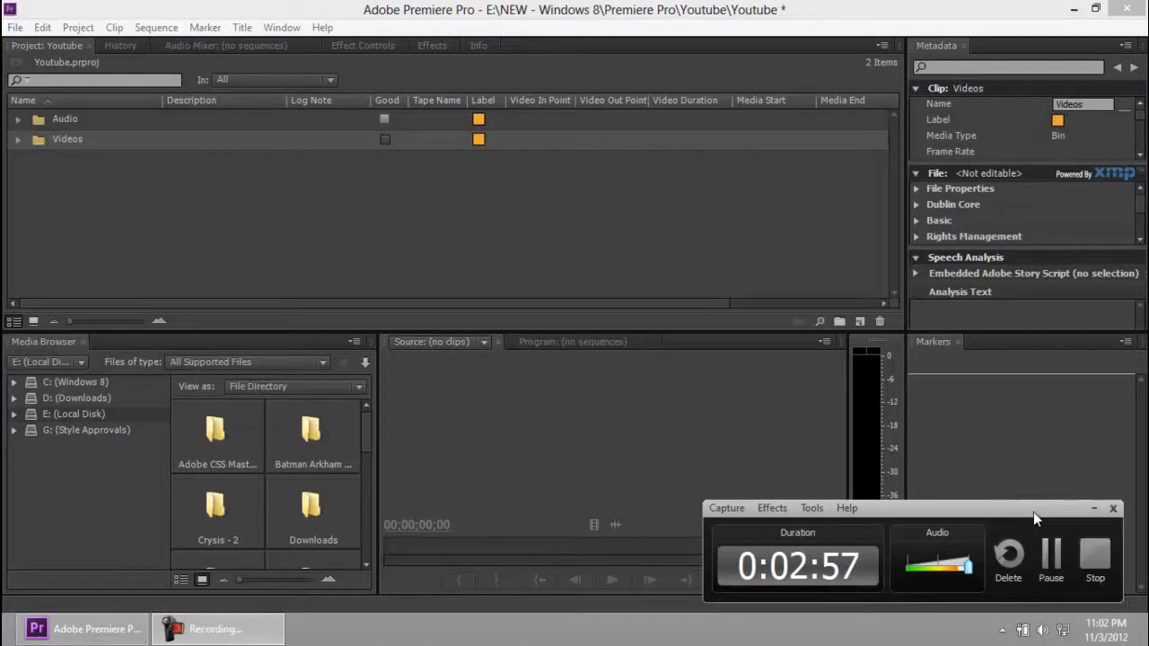
left_click(1095, 509)
Expand the Videos bin to examine its People Walking clip, then deselect the clip and collapse the bin.
left_click(18, 139)
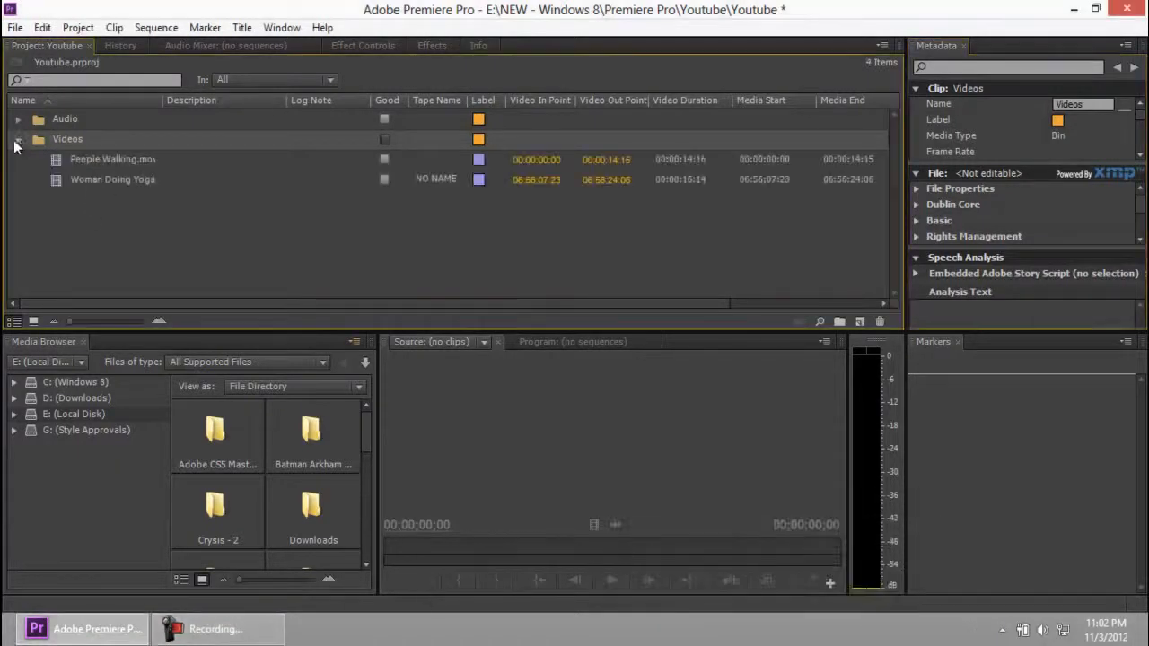
left_click(116, 160)
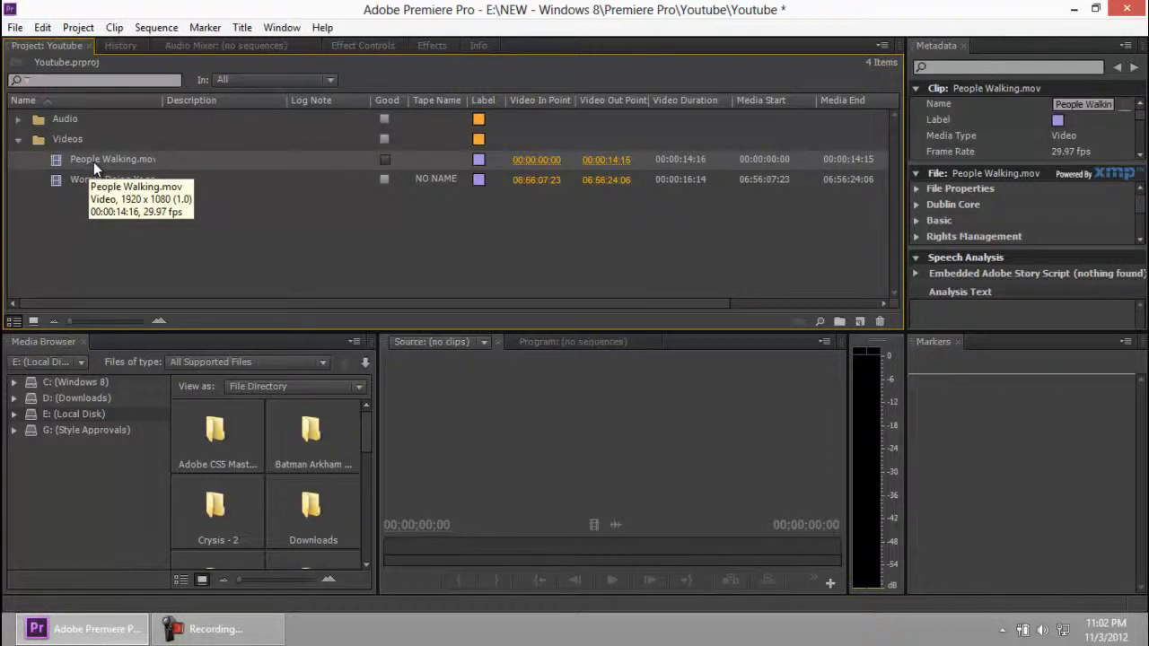
left_click(221, 639)
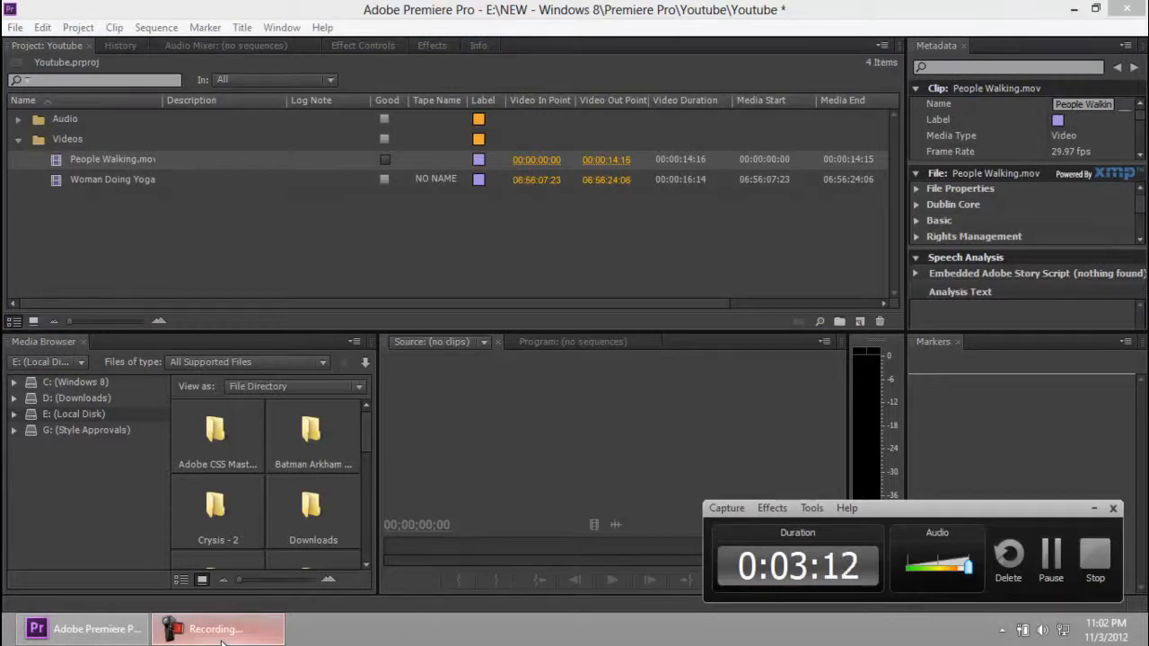
left_click(222, 639)
left_click(75, 209)
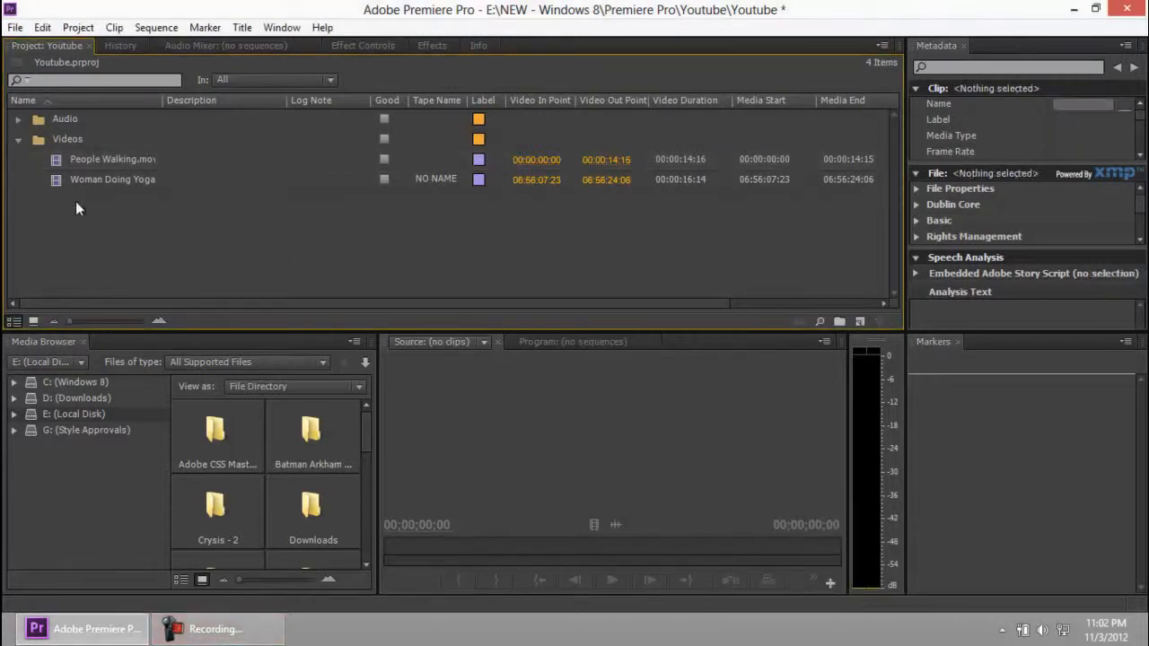
left_click(17, 142)
Rename the Videos bin to Cover UP.
left_click(66, 136)
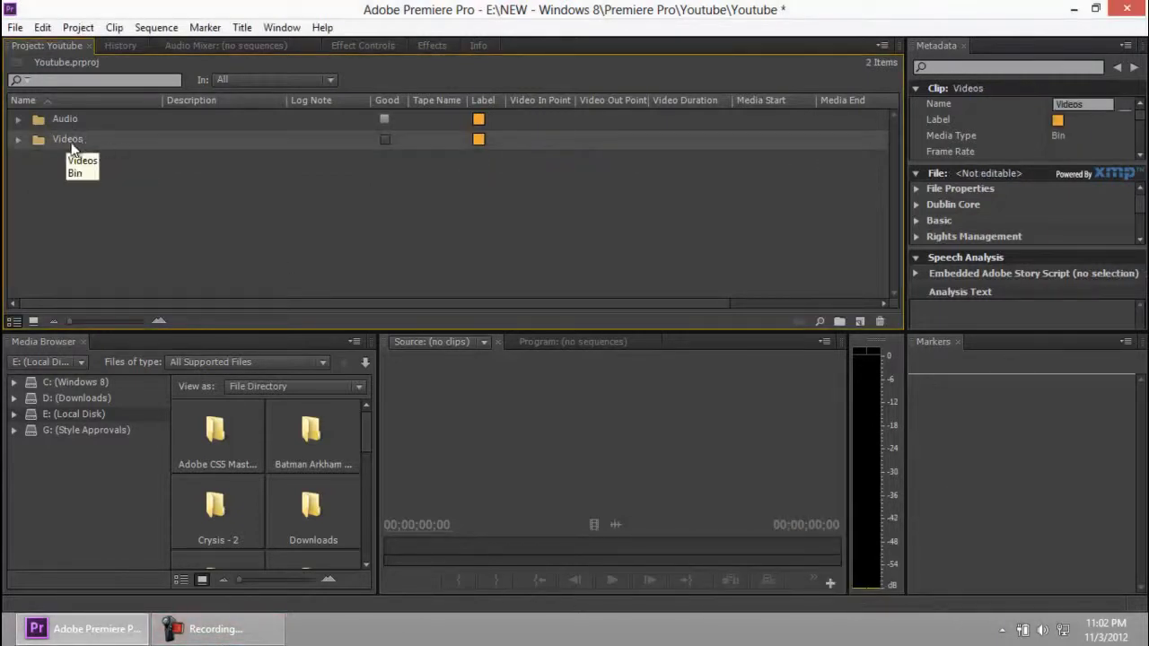
left_click(75, 145)
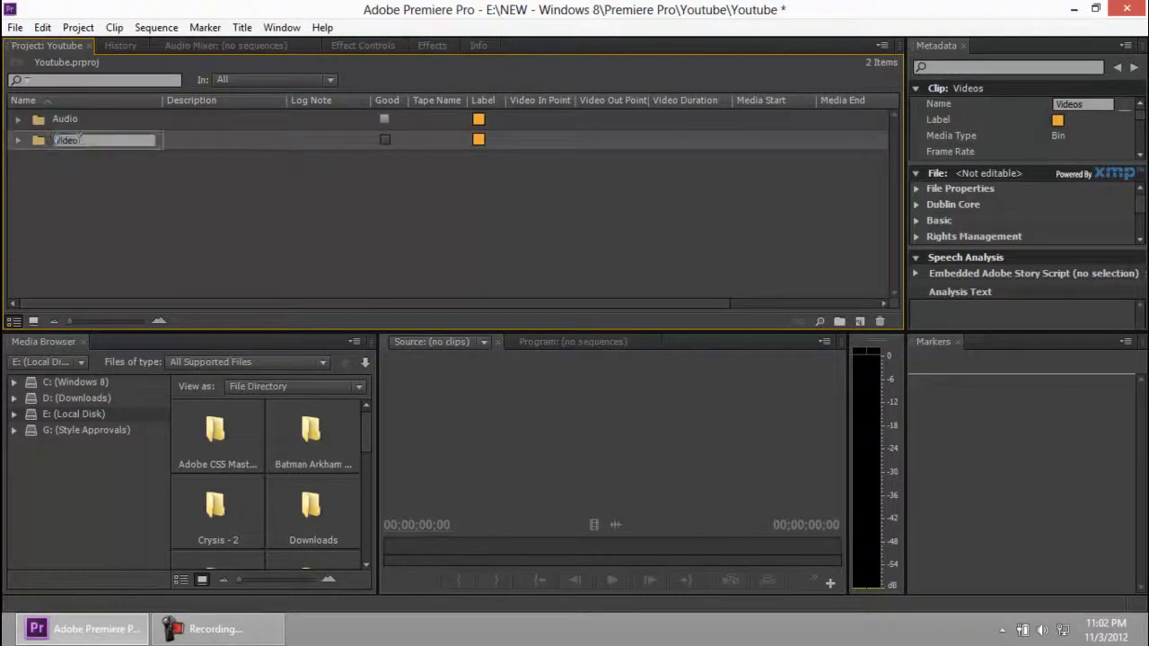
type("Cover UP")
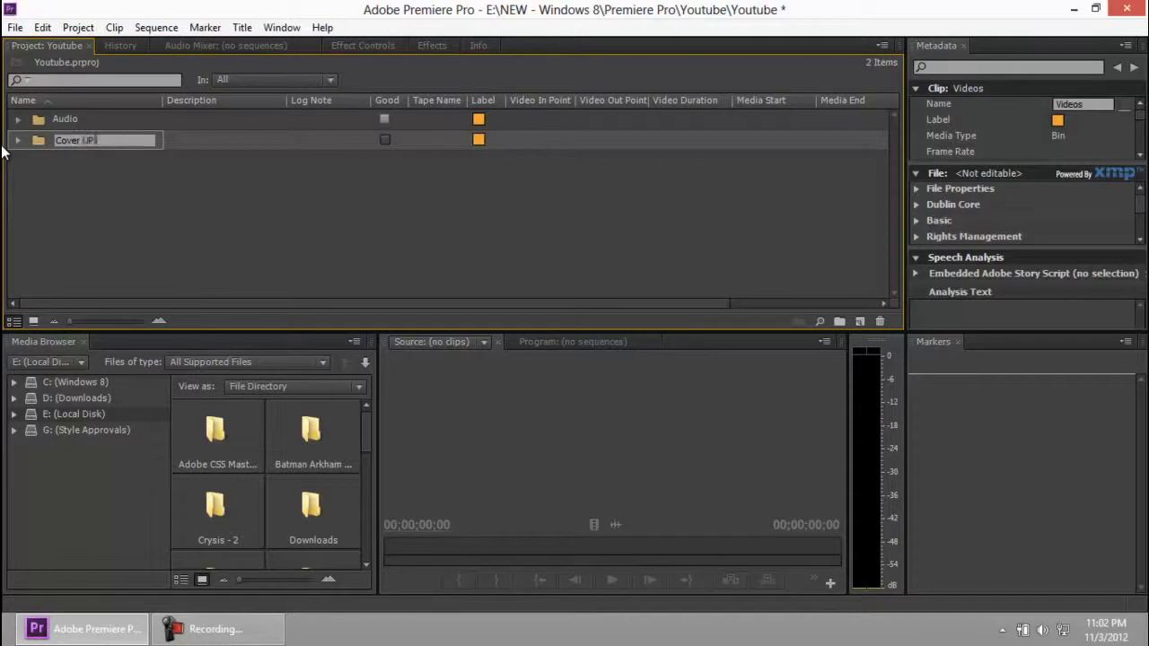
key("Tab")
left_click(25, 171)
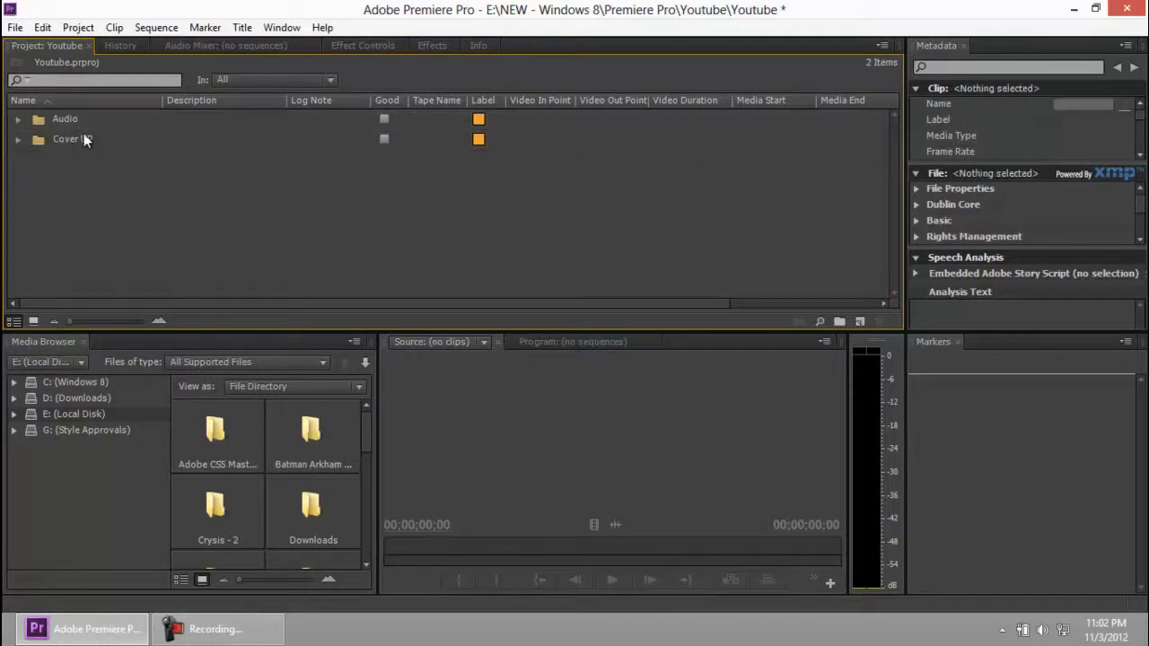
left_click(85, 141)
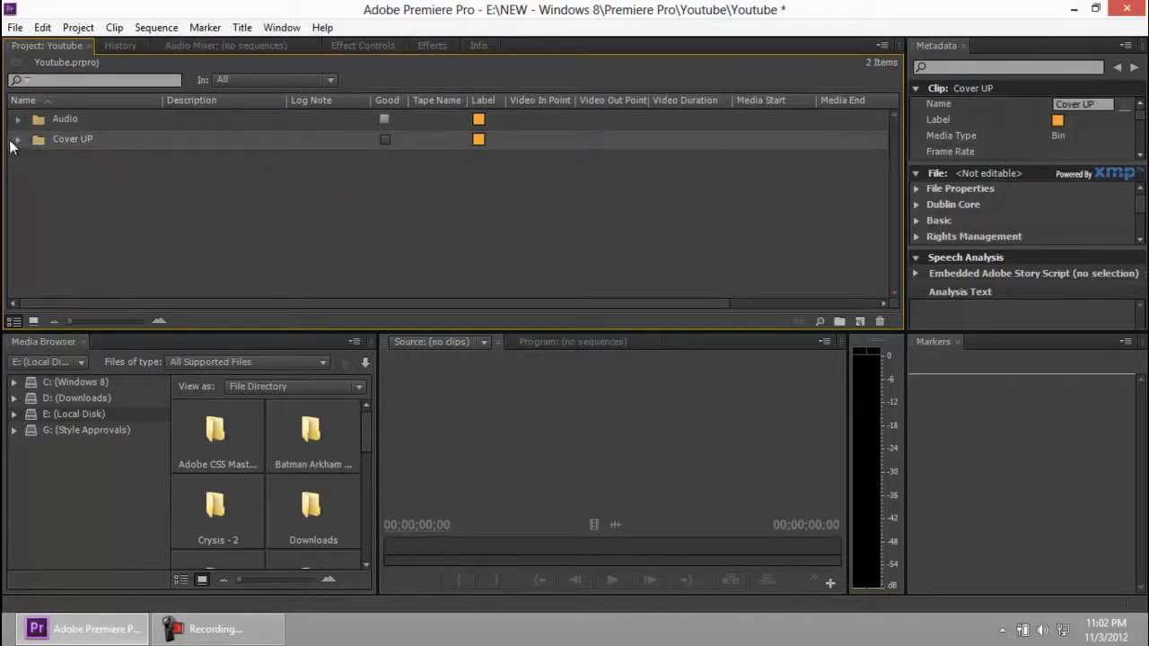
Deselect the Cover UP bin and switch to the editing workspace with Source and Program monitors above the Timeline.
left_click(274, 204)
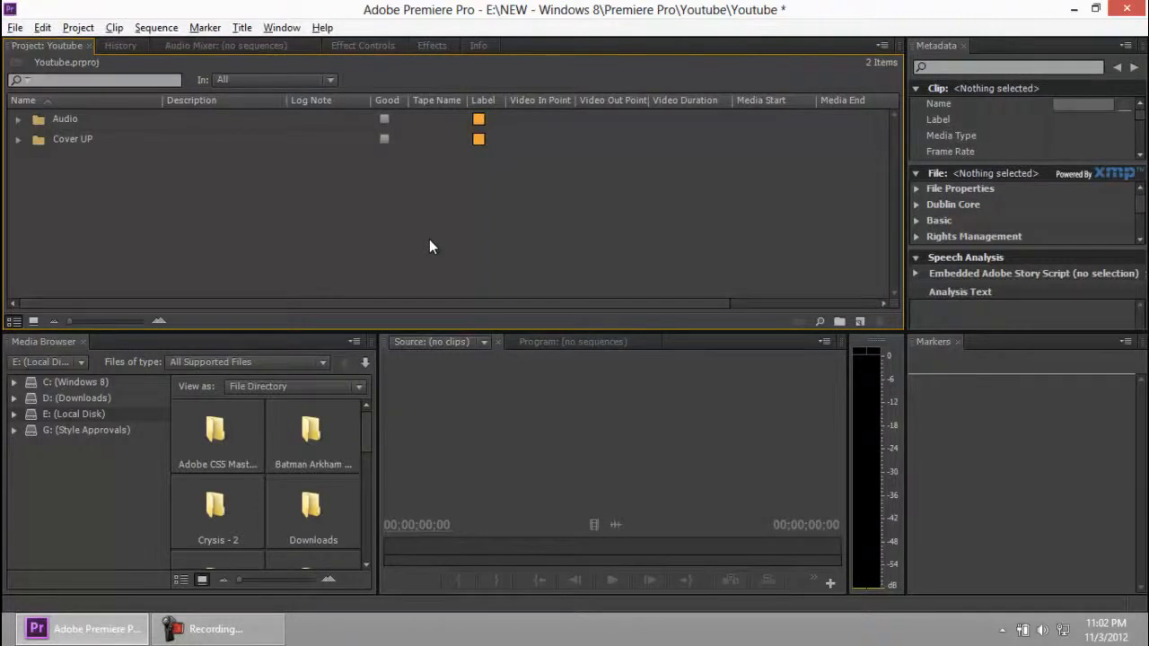
key("alt+shift+3")
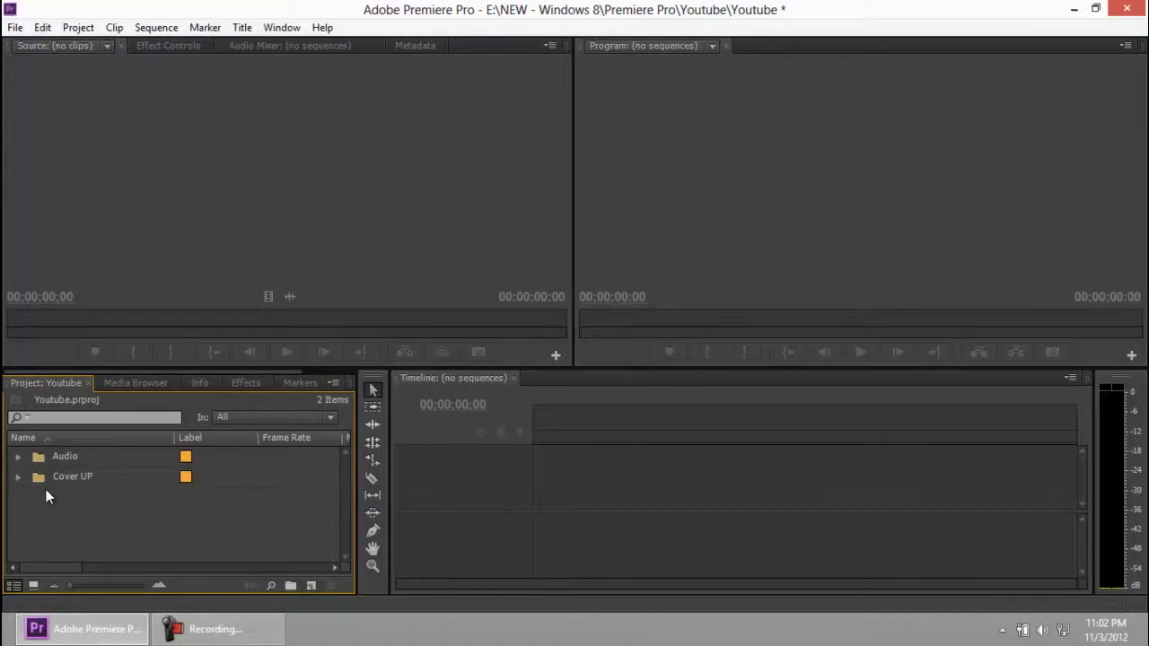
left_click(226, 642)
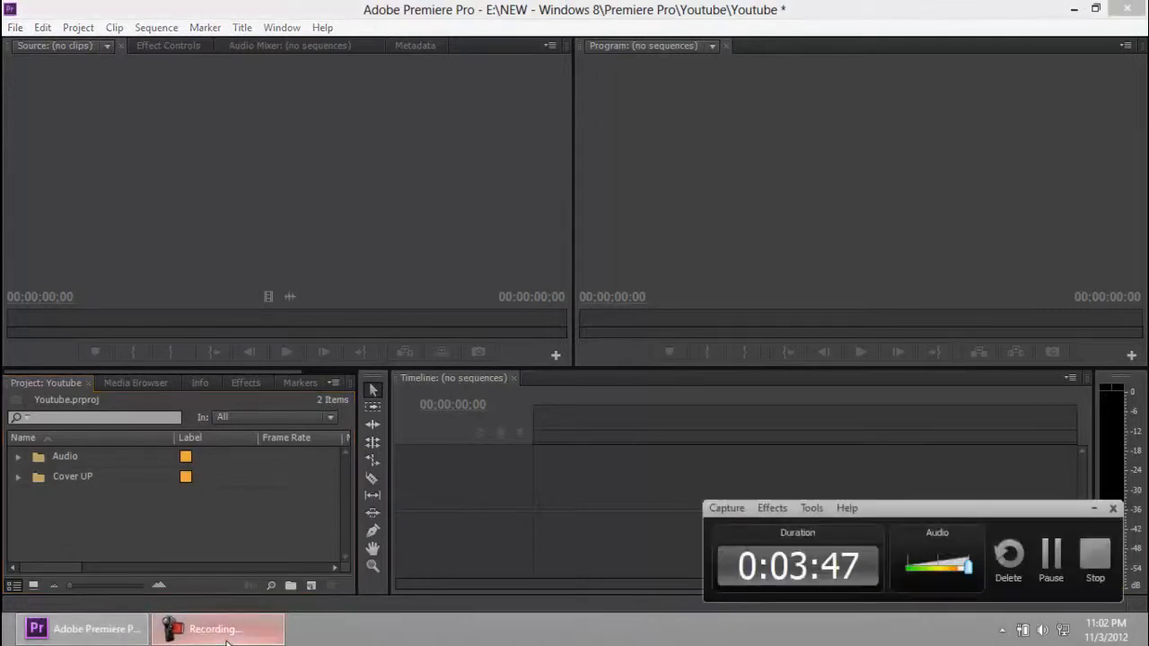
left_click(226, 640)
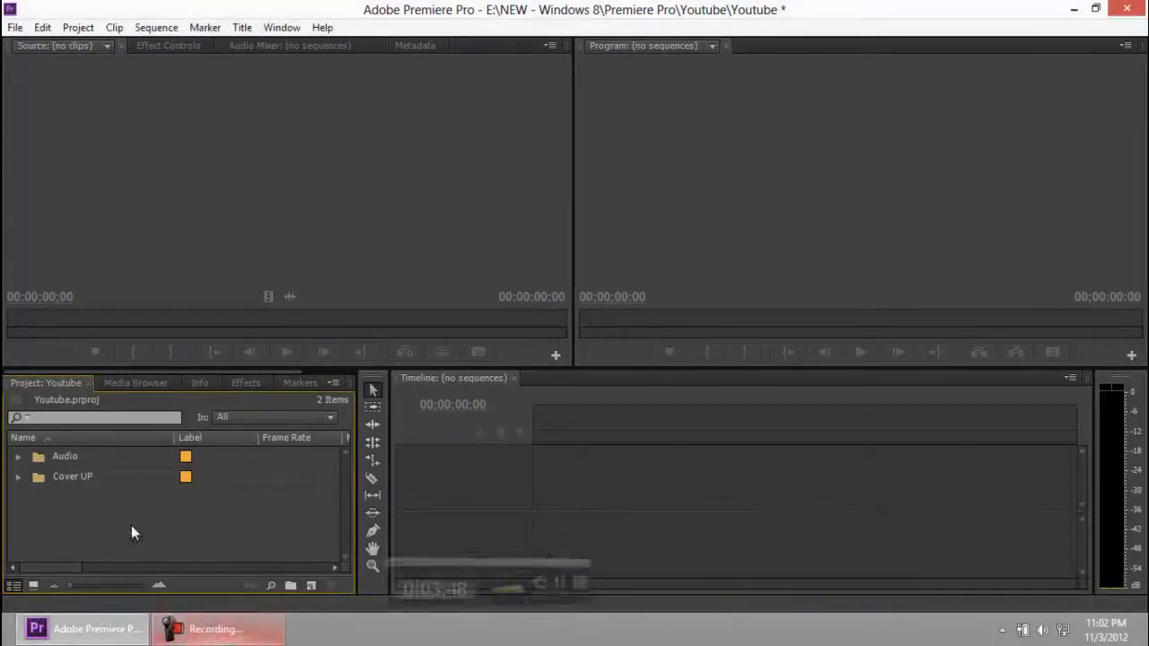
left_click(87, 483)
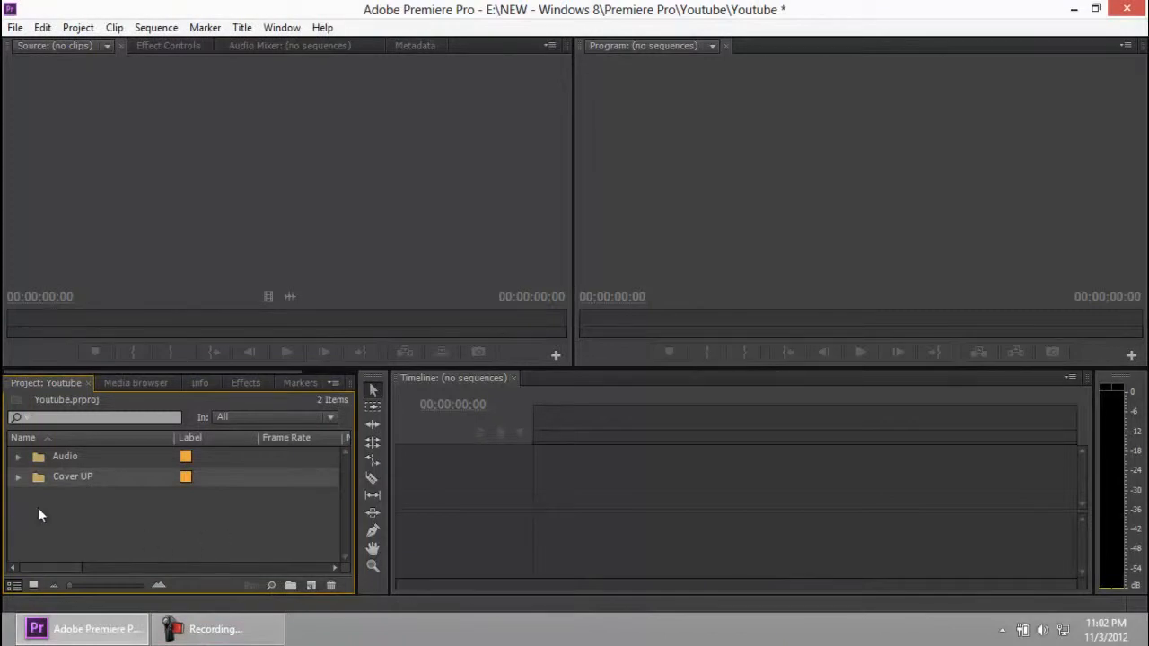
left_click(236, 633)
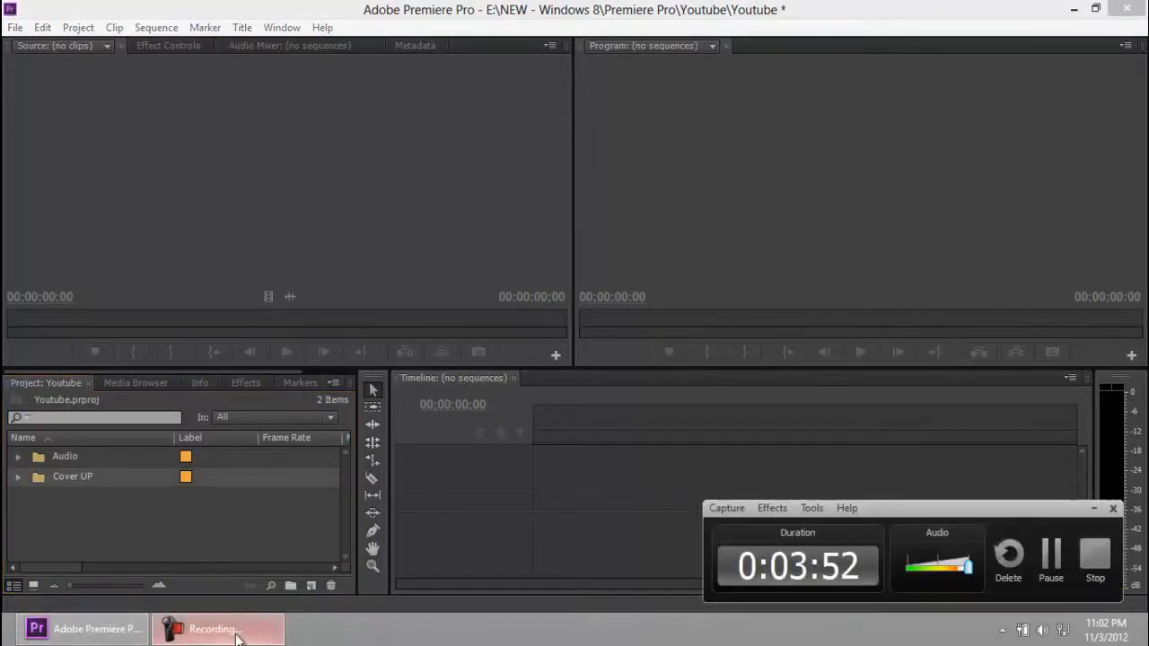
left_click(236, 633)
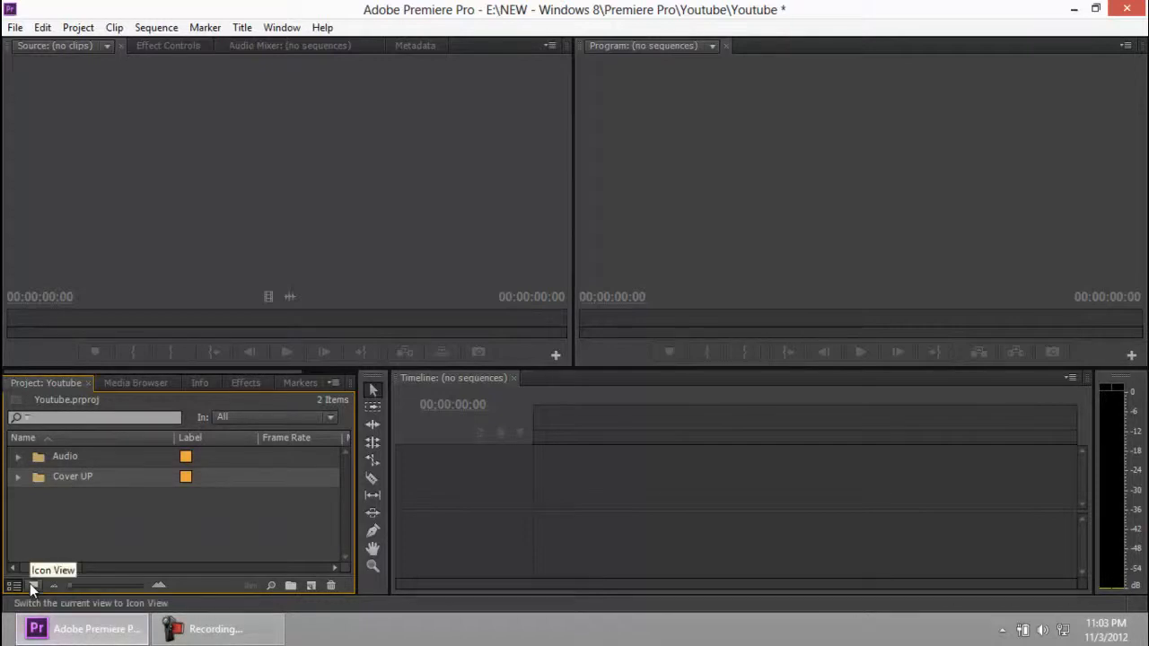
Maximize the Project panel to fill the window and display its bins in Icon View.
left_click(107, 538)
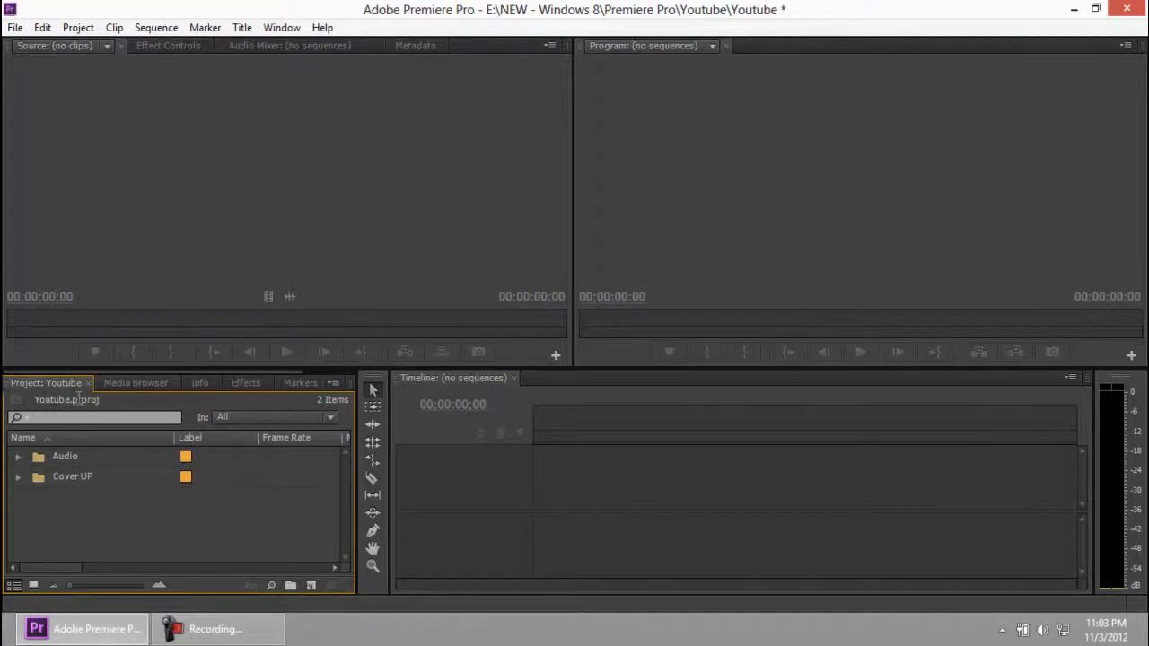
key("grave")
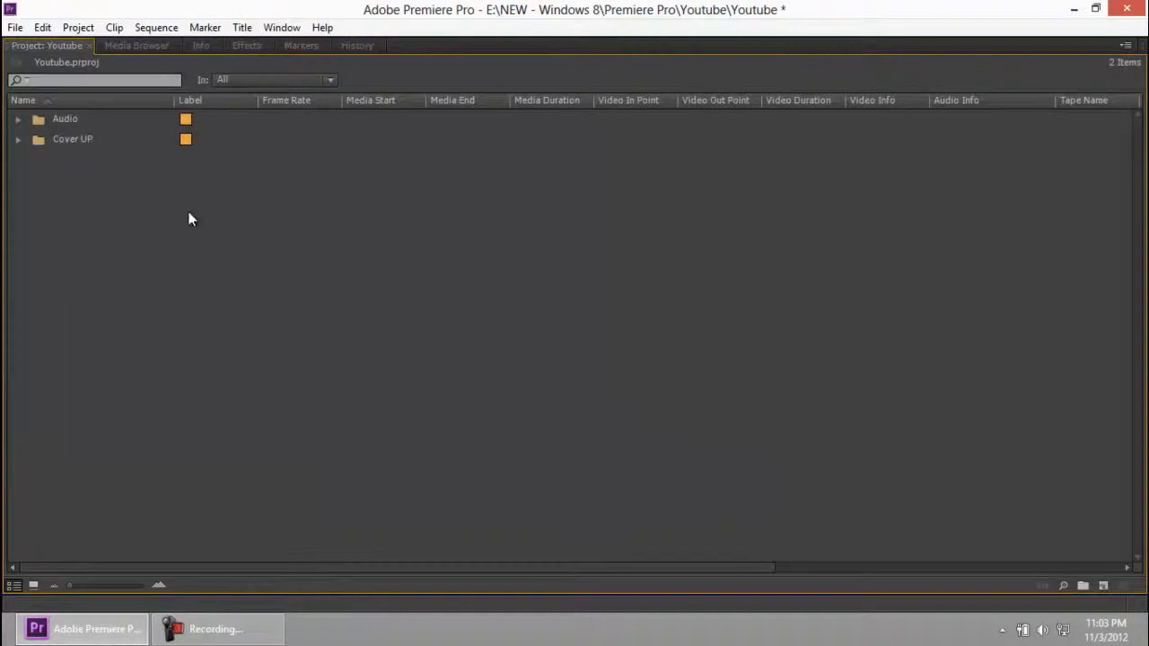
left_click(32, 586)
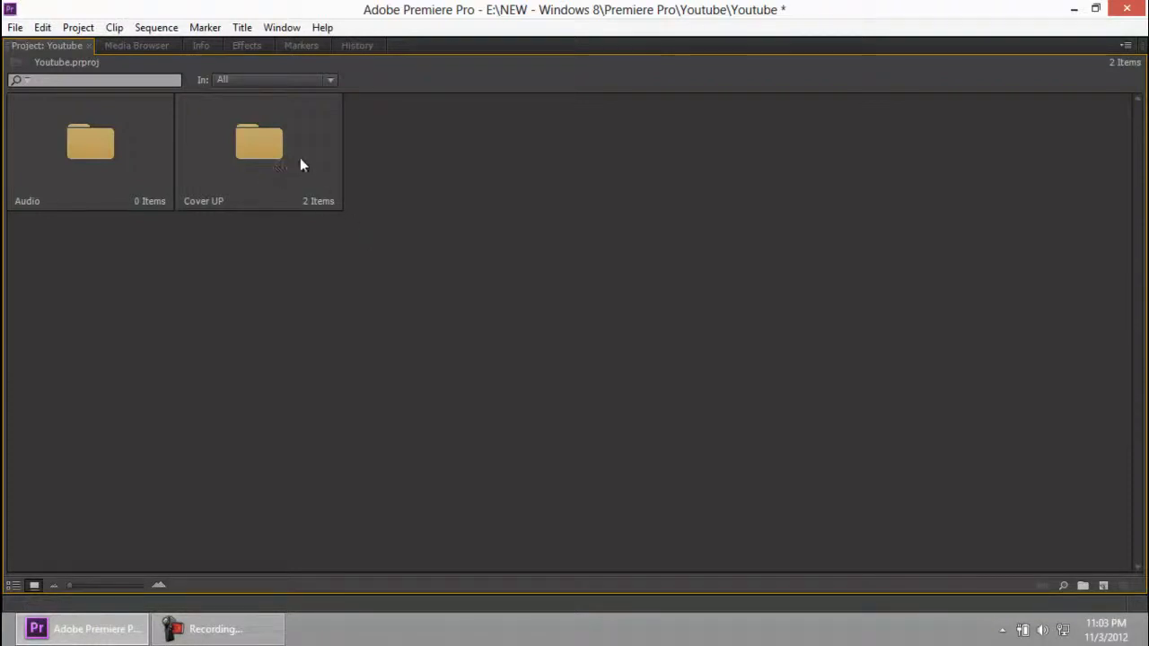
Open the Cover UP bin in a floating window, move it aside to view its clips, and close it.
double_click(278, 156)
left_click_drag(354, 110, 821, 110)
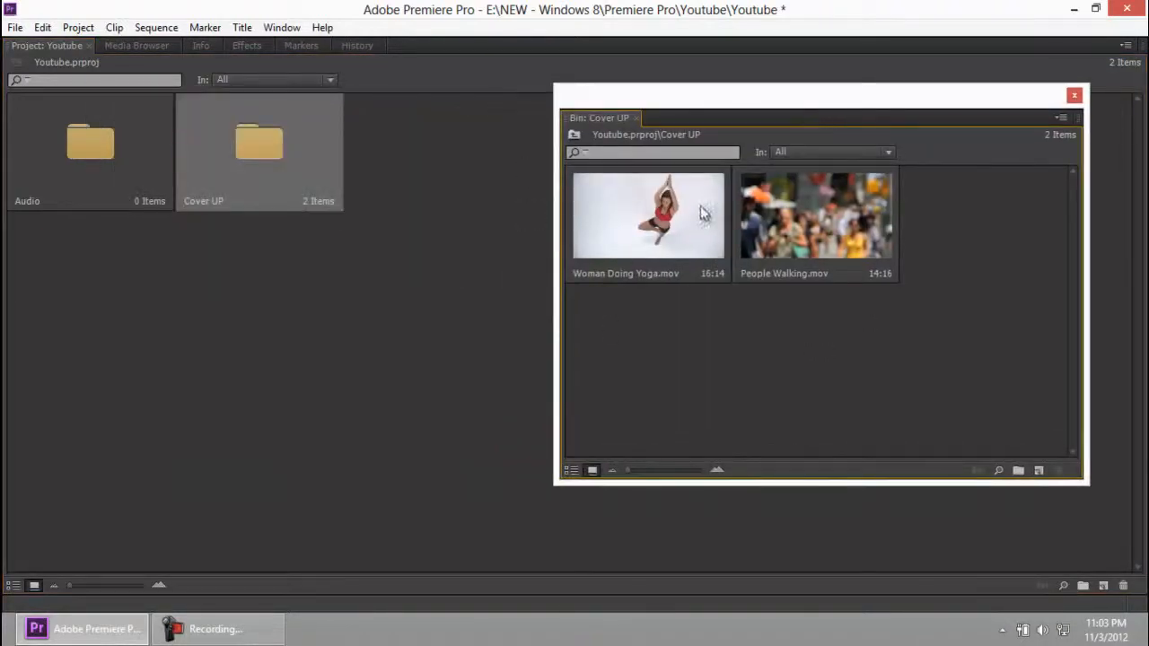
left_click_drag(749, 101, 694, 106)
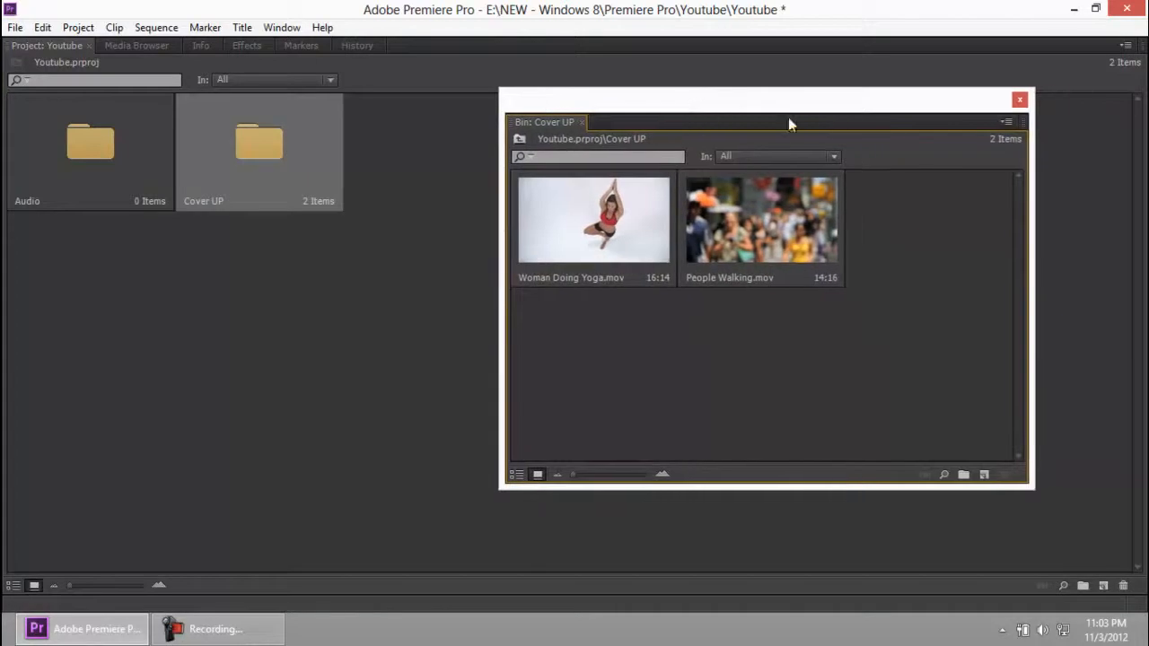
left_click(1020, 99)
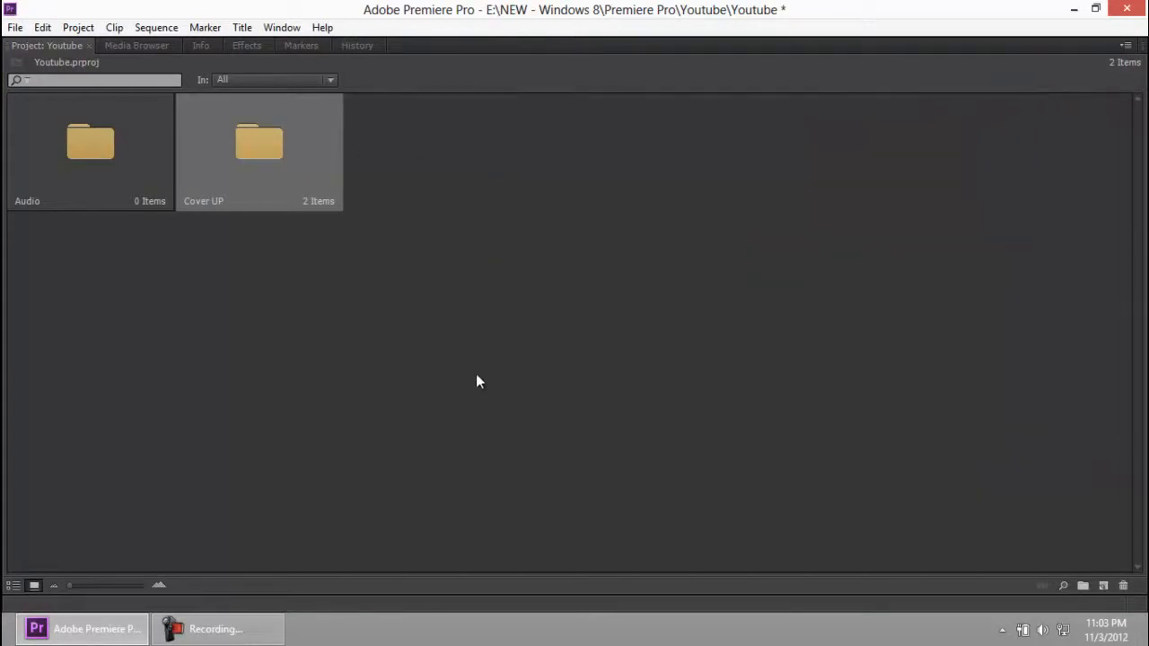
Open the Audio and Cover UP bins in separate floating windows to view them together, then close both.
double_click(124, 160)
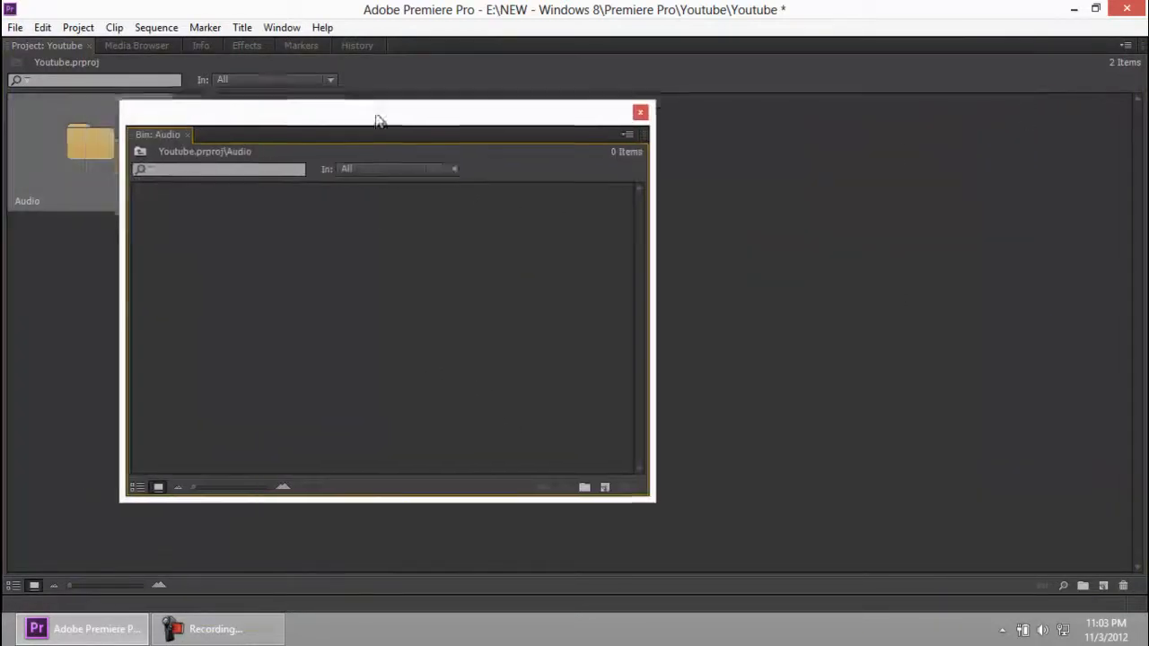
double_click(301, 170)
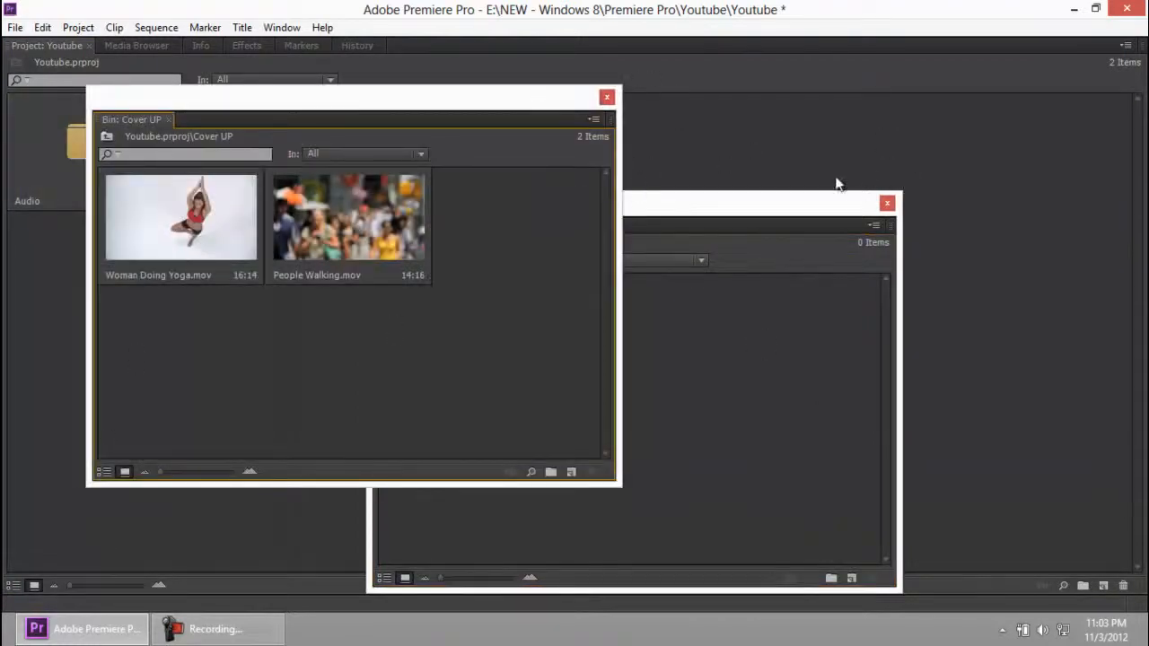
left_click(887, 203)
left_click(607, 97)
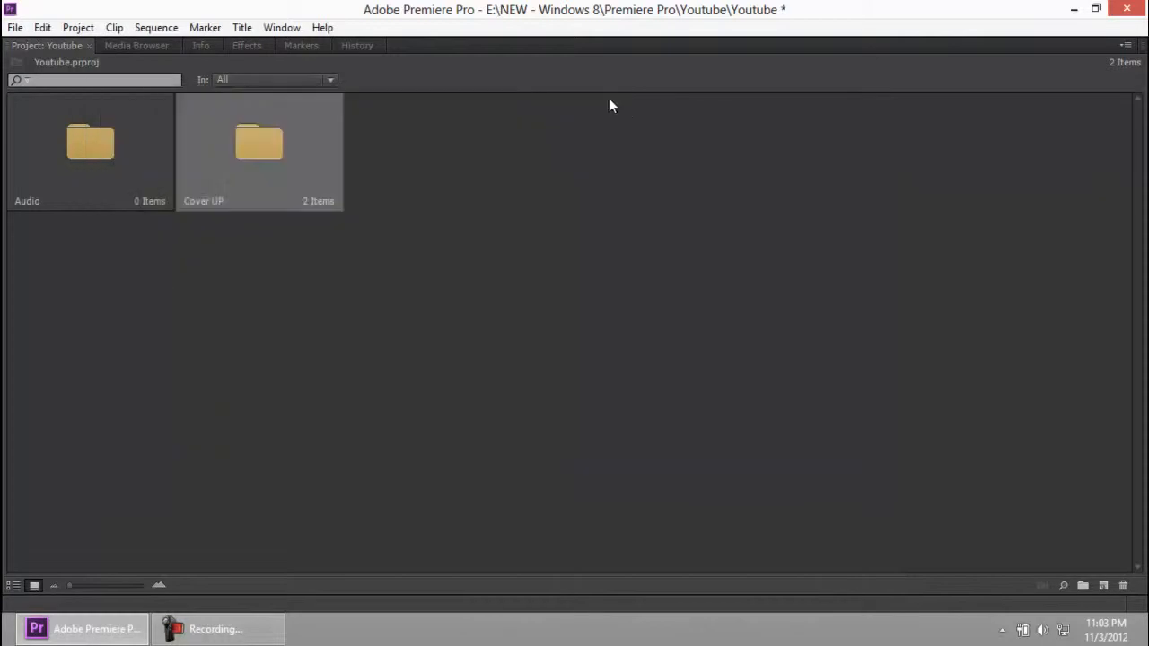
Open the Cover UP bin in place inside the maximized Project panel instead of a floating window.
double_click(250, 159)
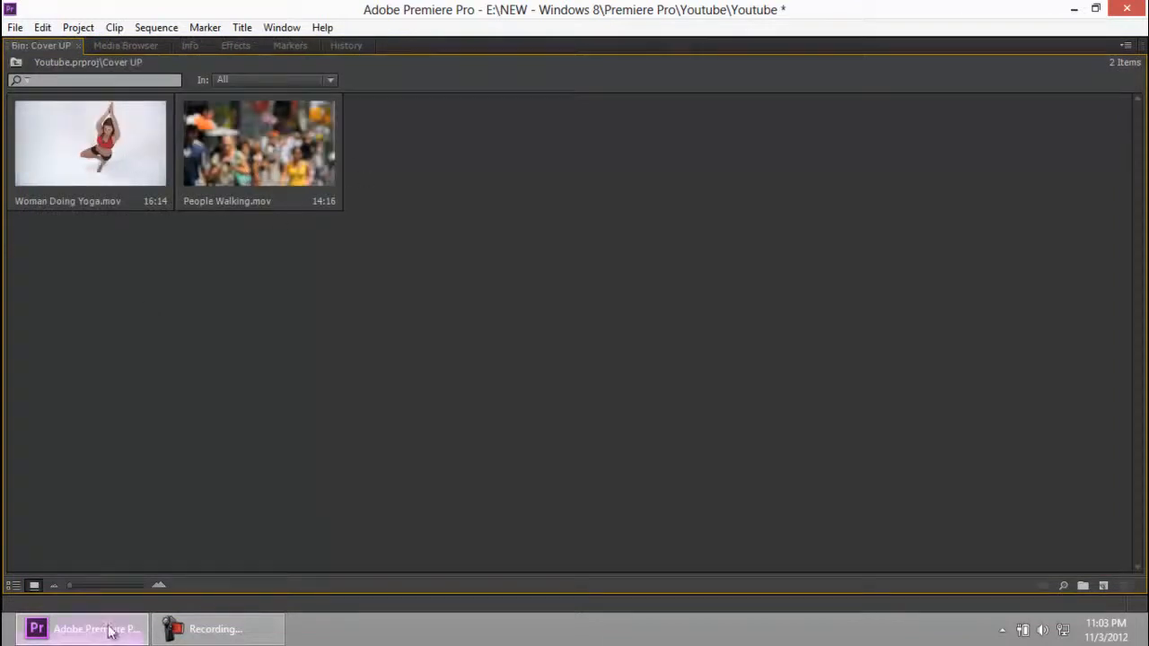
left_click(210, 631)
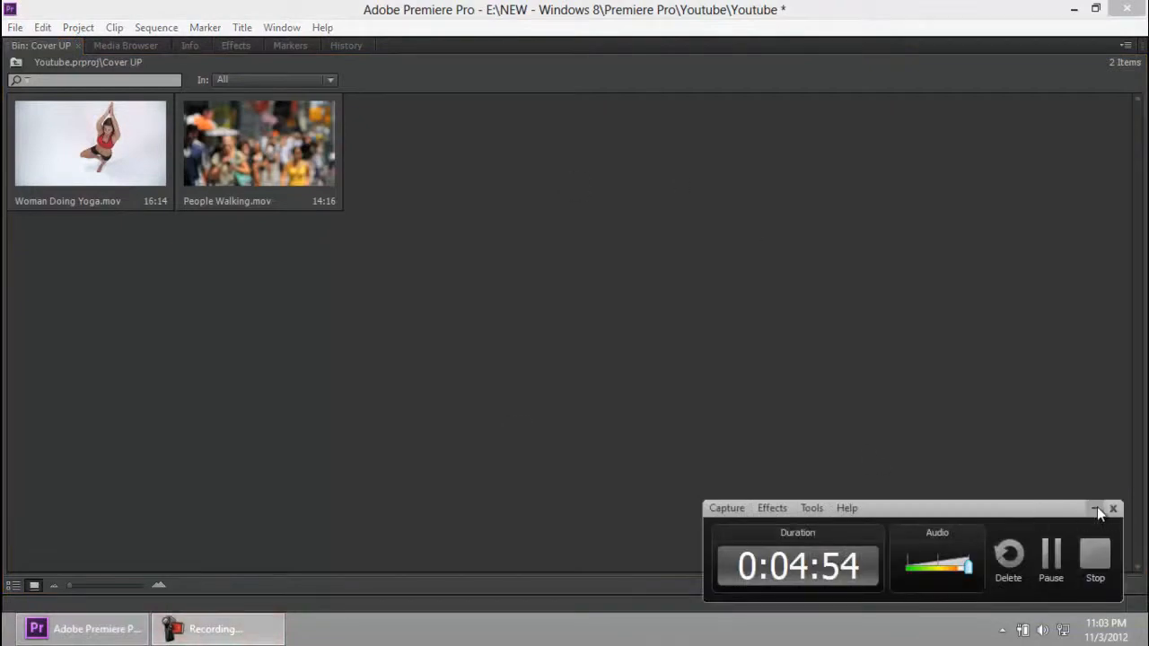
left_click(1097, 508)
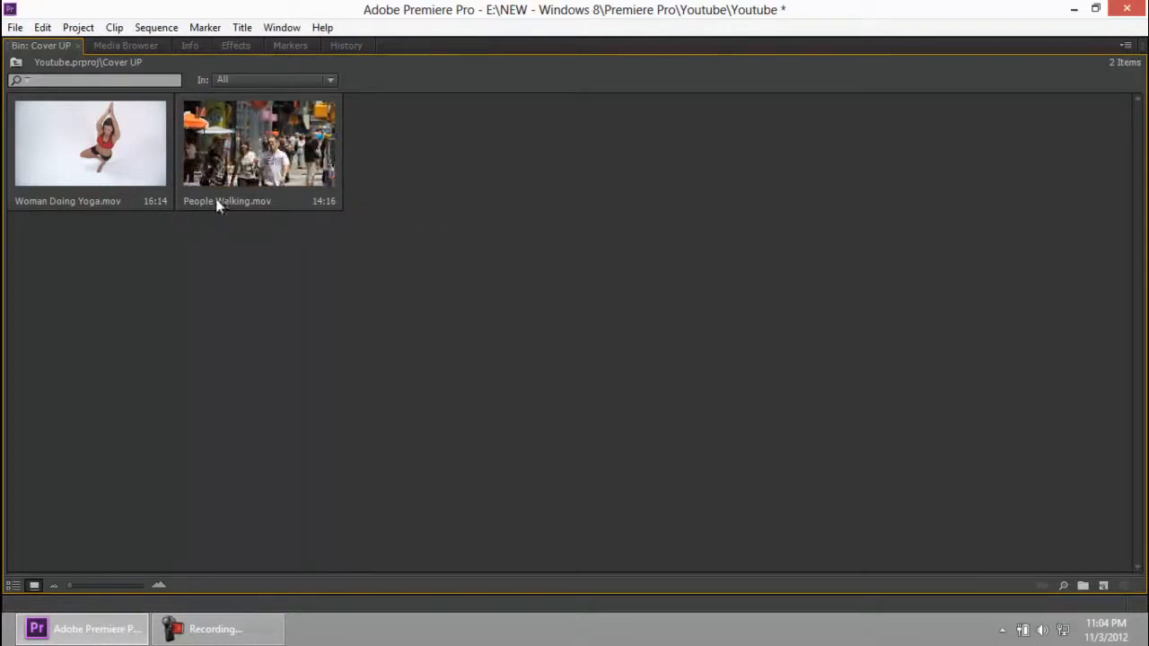
left_click(235, 636)
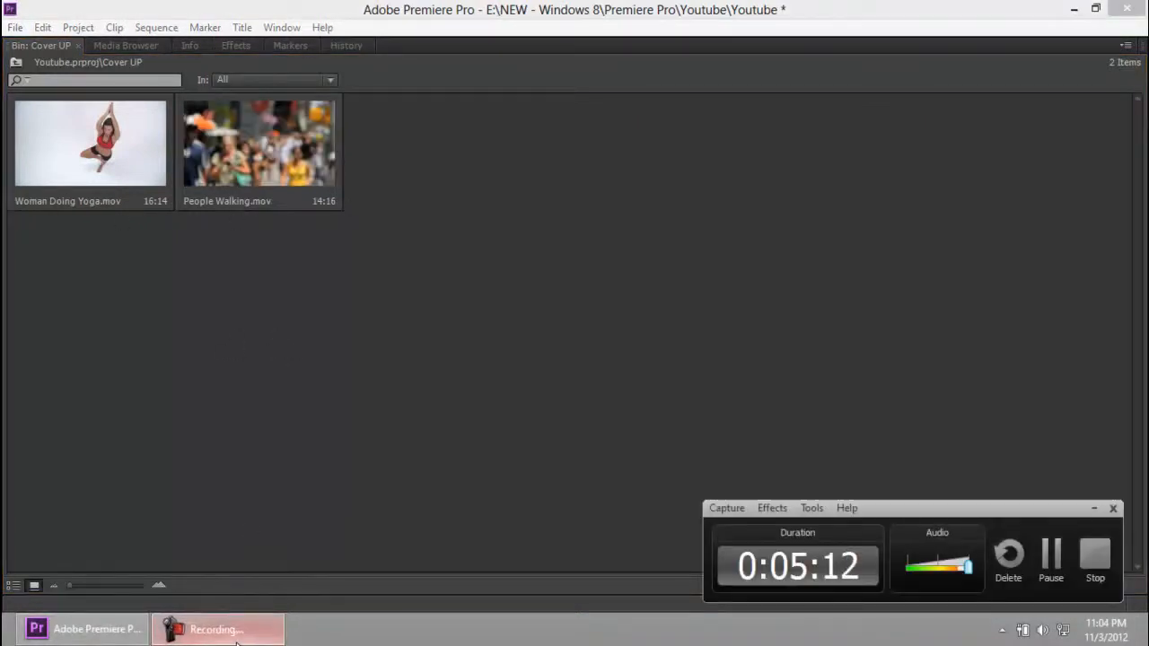
left_click(237, 636)
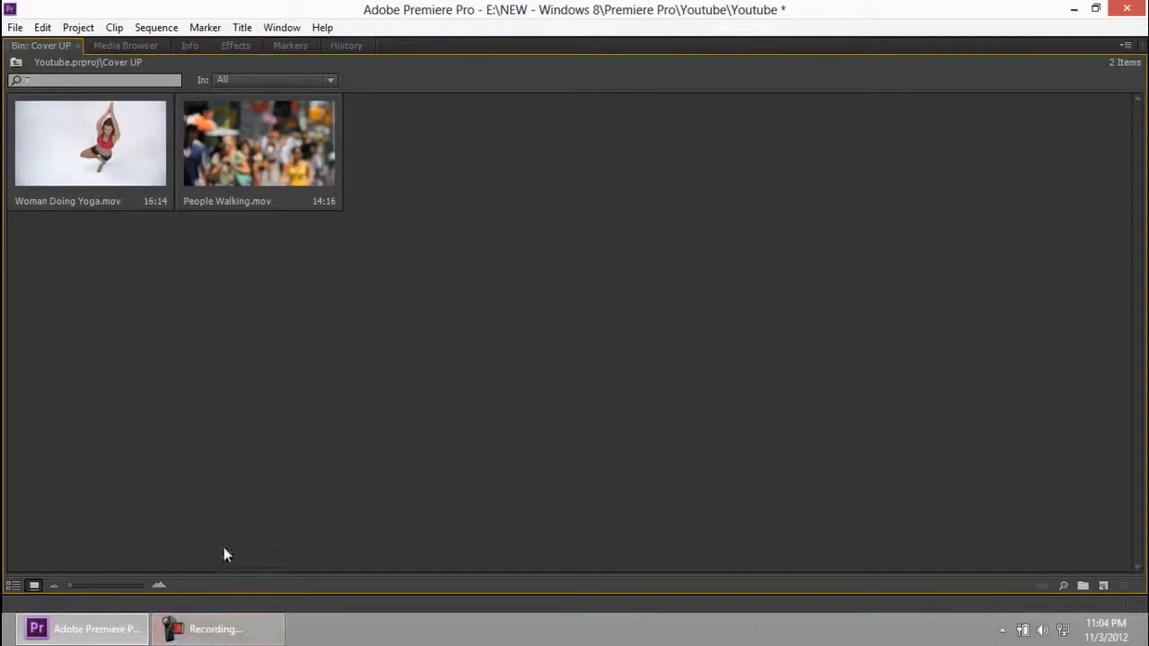
left_click(201, 640)
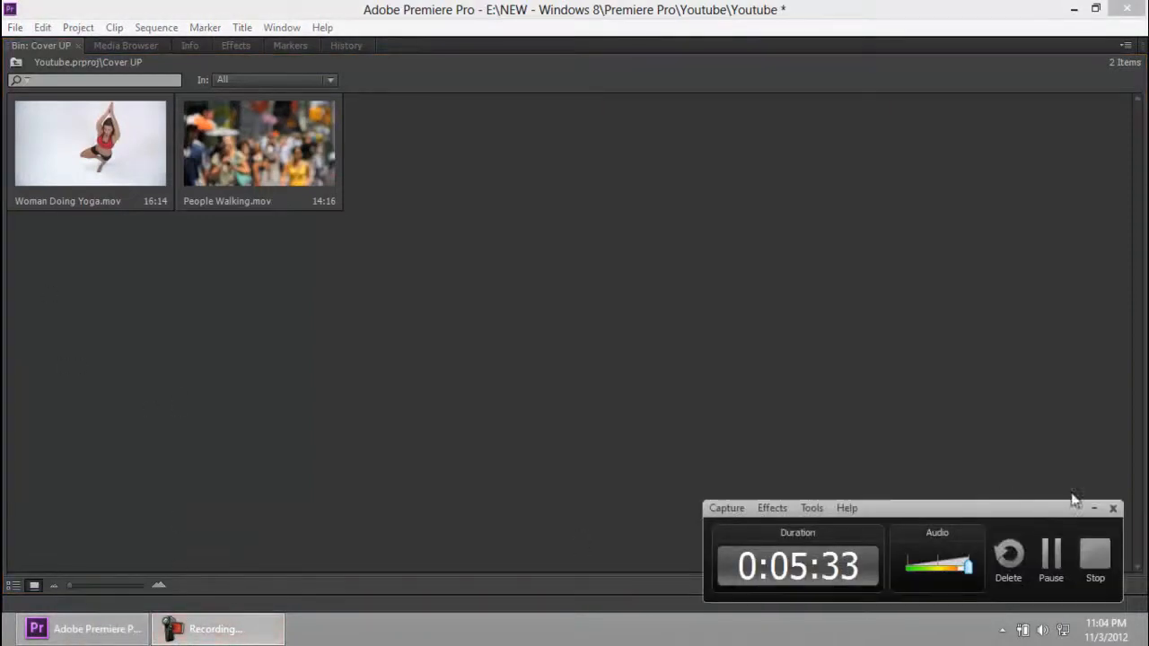
left_click(1094, 508)
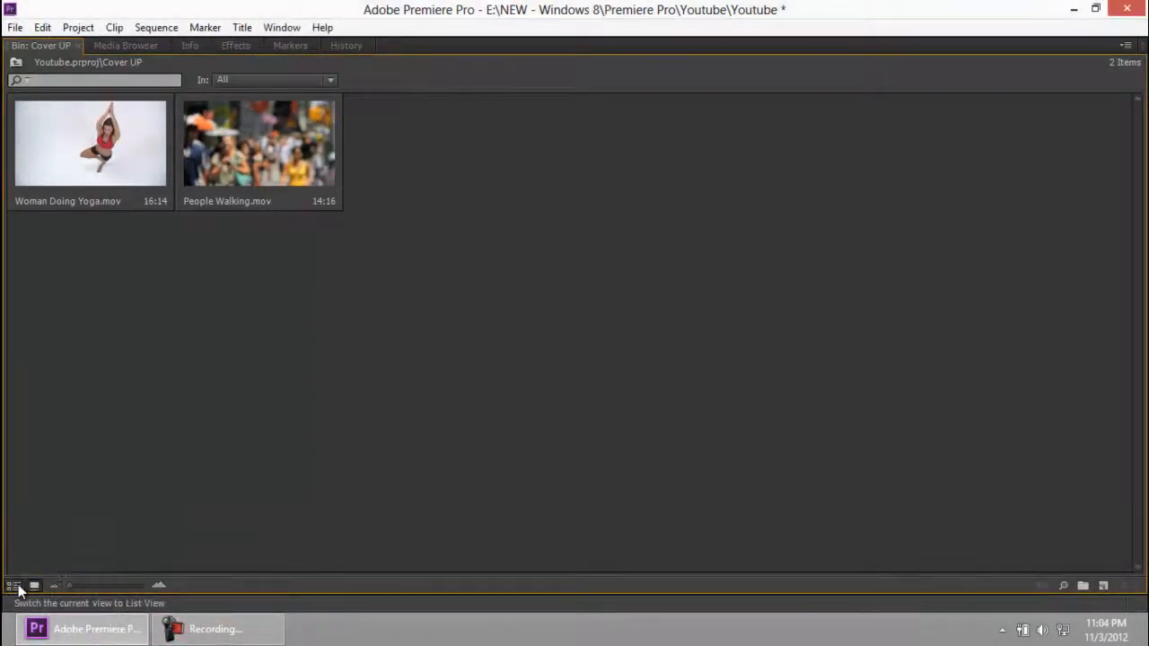
Switch the Cover UP bin to List View, then restore the docked panel size and return to the project's root level.
left_click(13, 585)
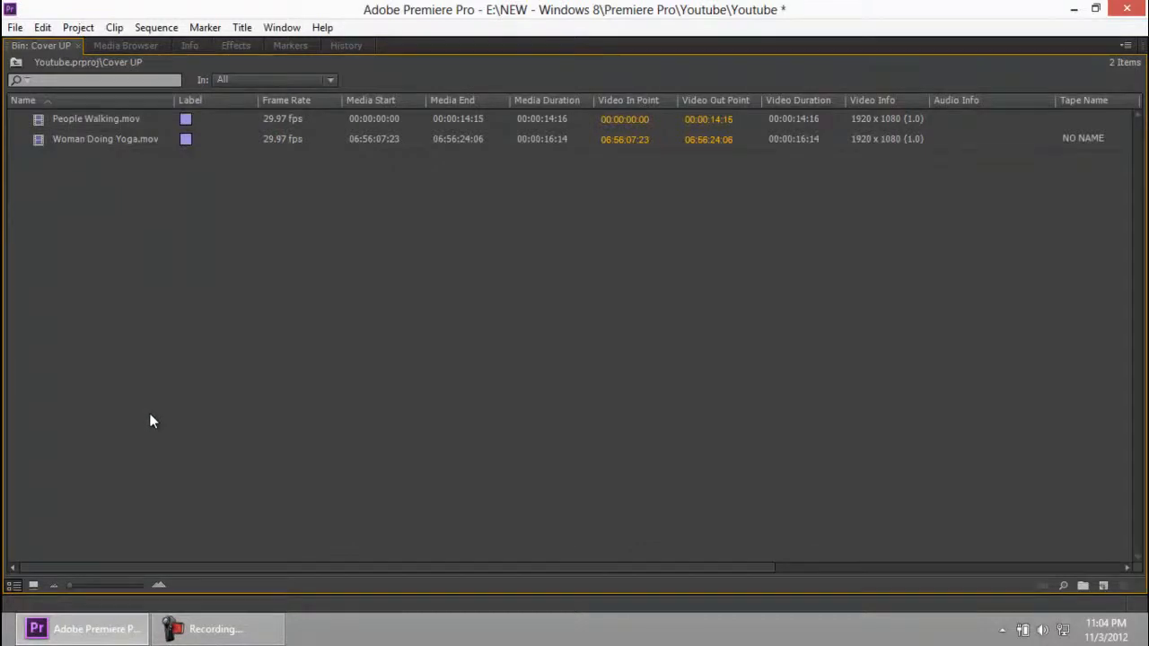
key("grave")
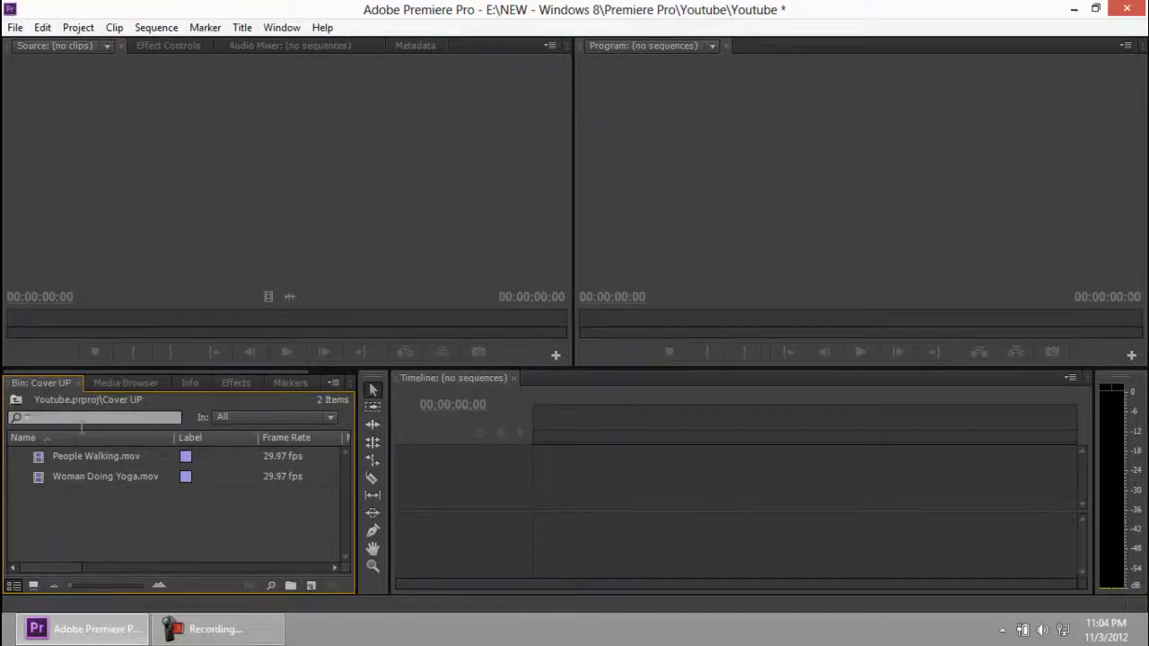
left_click(16, 399)
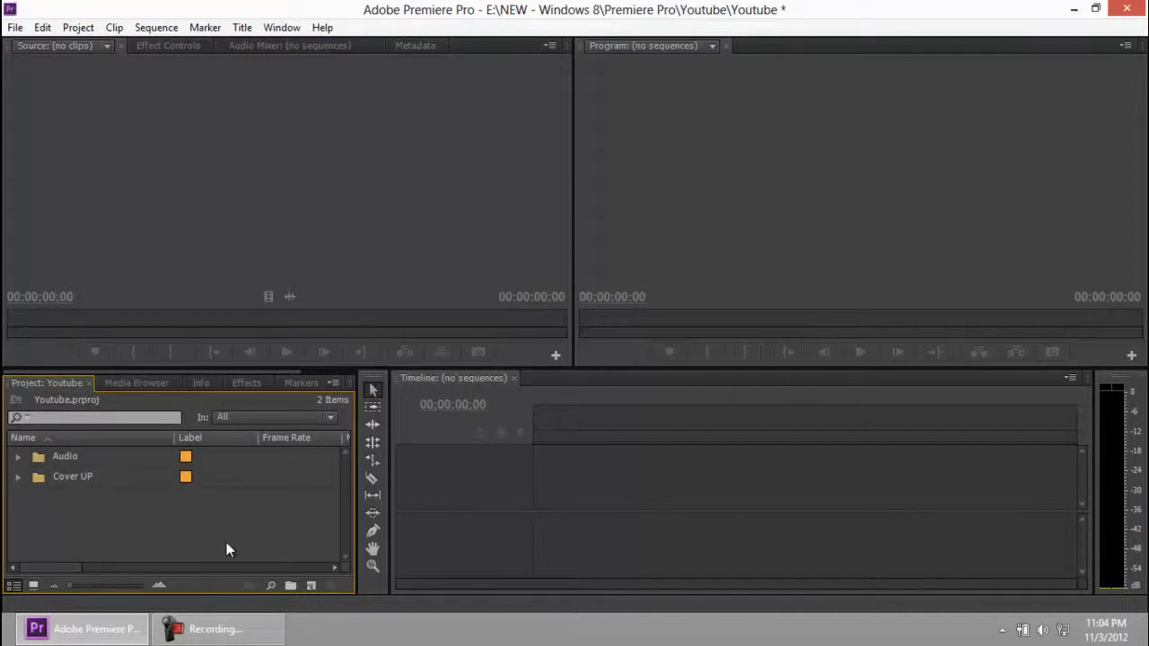
Expand the Cover UP bin and create a new sequence from the Woman Doing Yoga.mov clip.
left_click(18, 477)
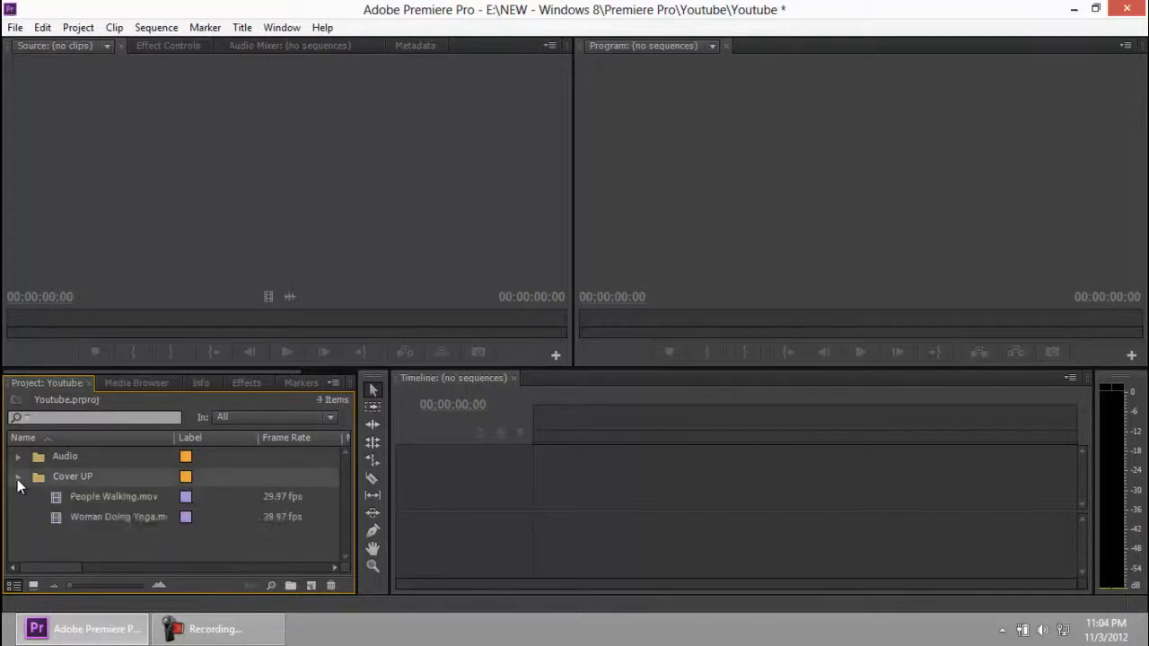
left_click(231, 632)
left_click(232, 631)
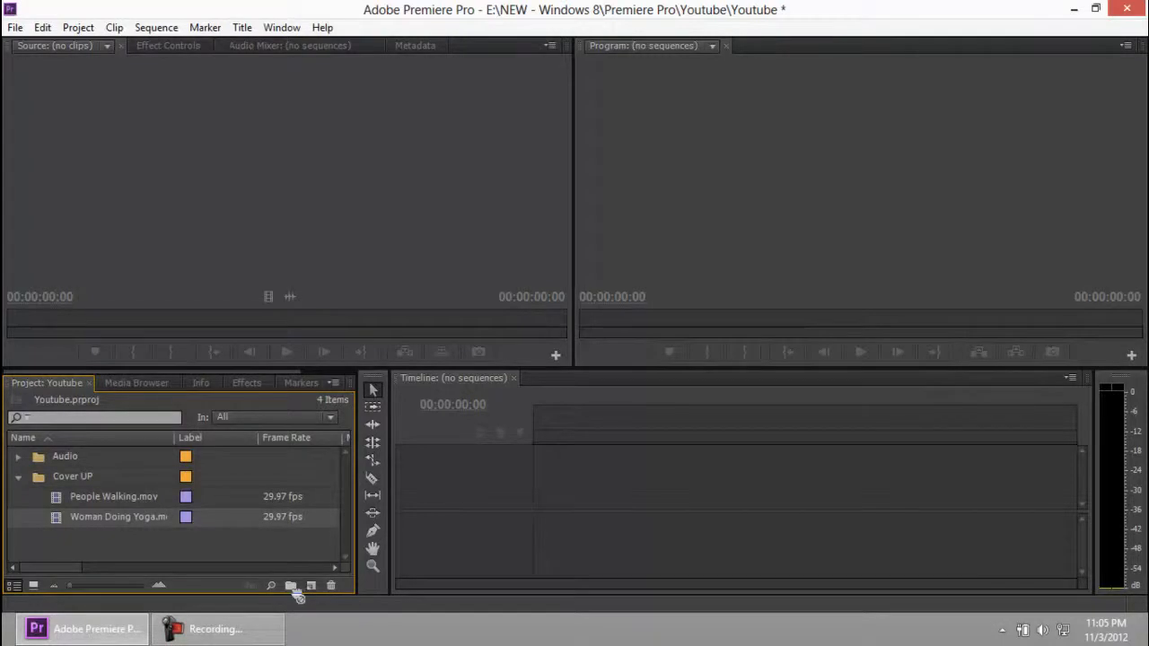
left_click_drag(321, 592, 314, 588)
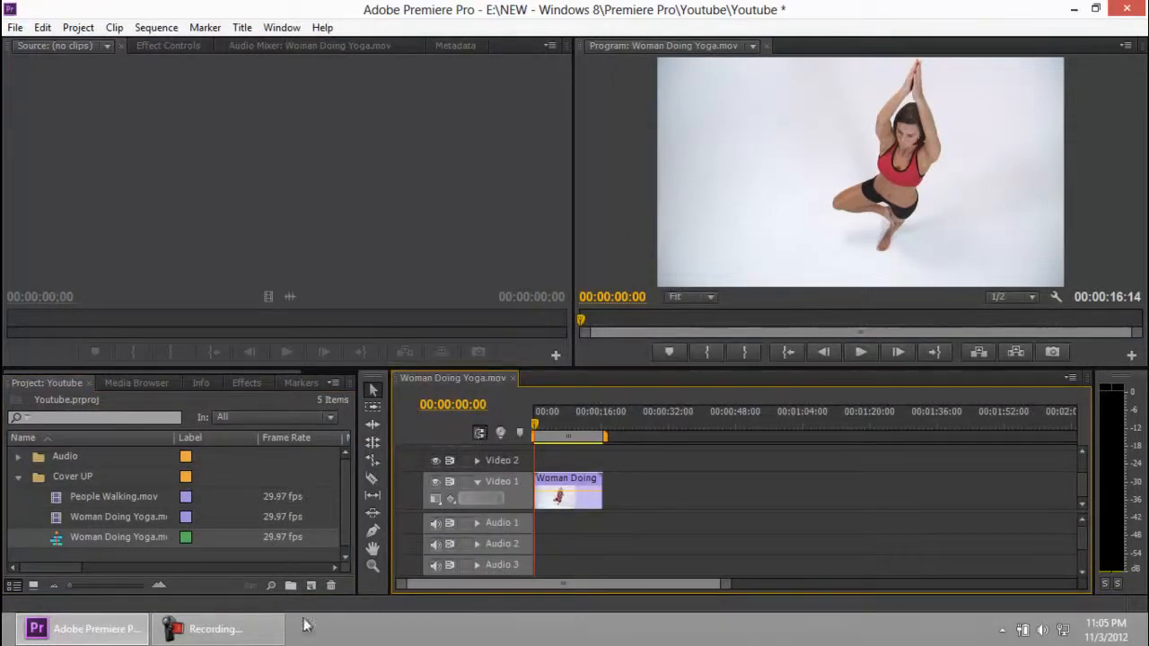
left_click(216, 629)
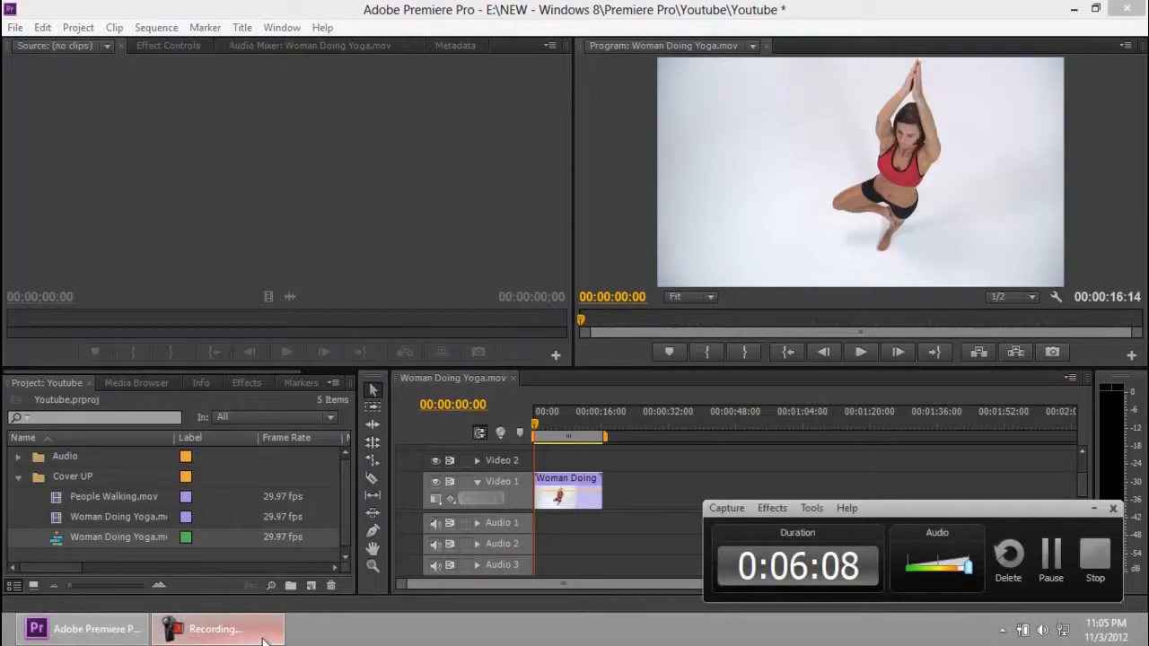
left_click(1094, 509)
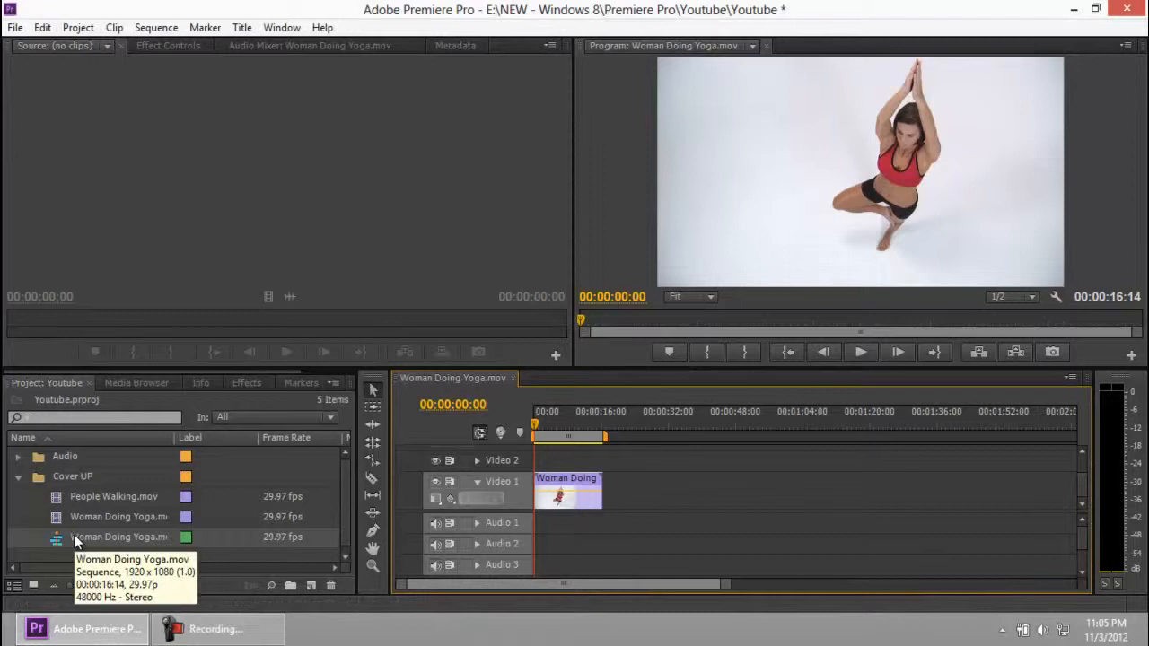
Collapse the Cover UP bin and create a new bin named SQ at the project's root level.
left_click(18, 479)
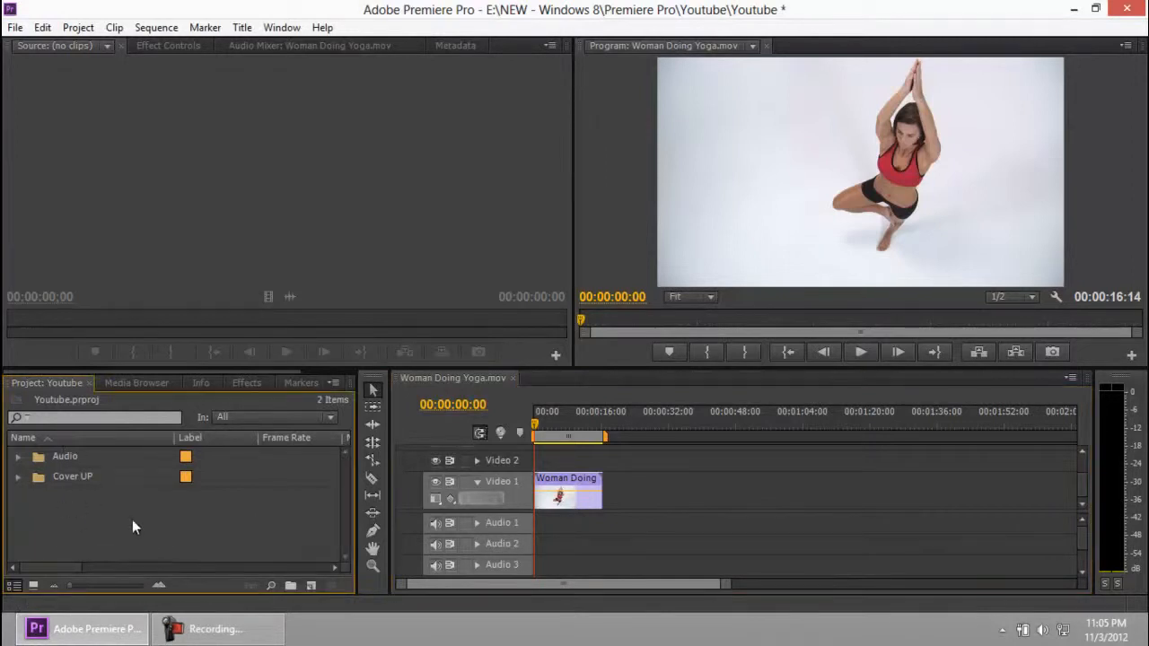
left_click(291, 586)
type("SQ")
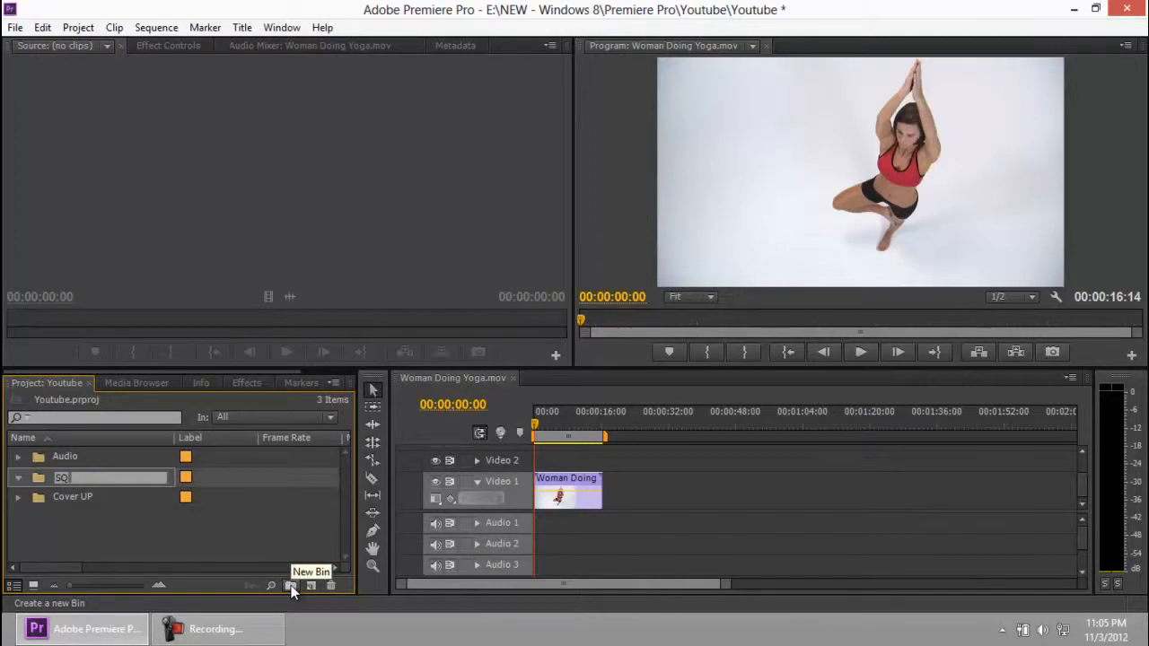
key("Tab")
left_click(217, 538)
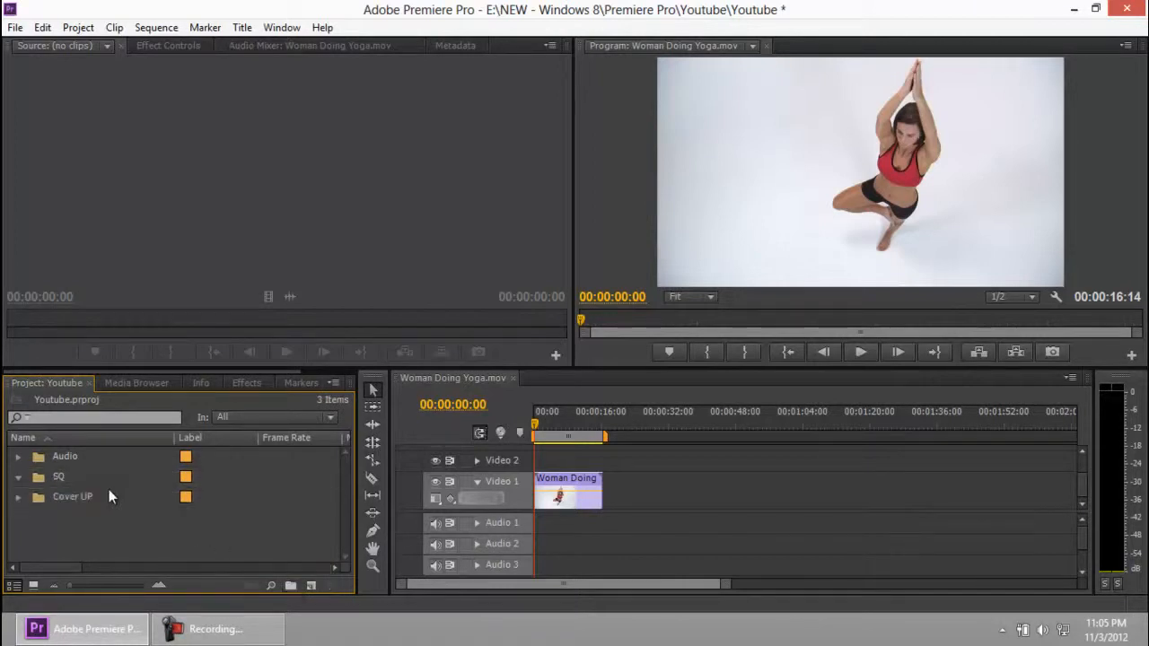
Expand the Cover UP bin to look through its clips and sequence, then collapse it again.
left_click(60, 479)
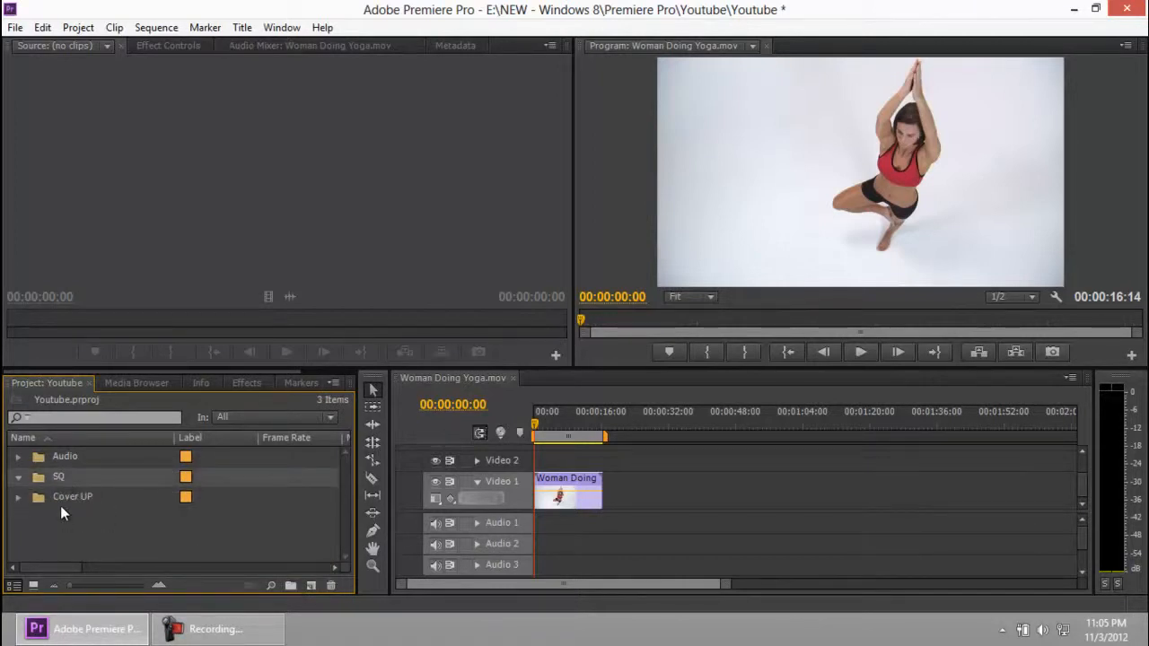
left_click(61, 505)
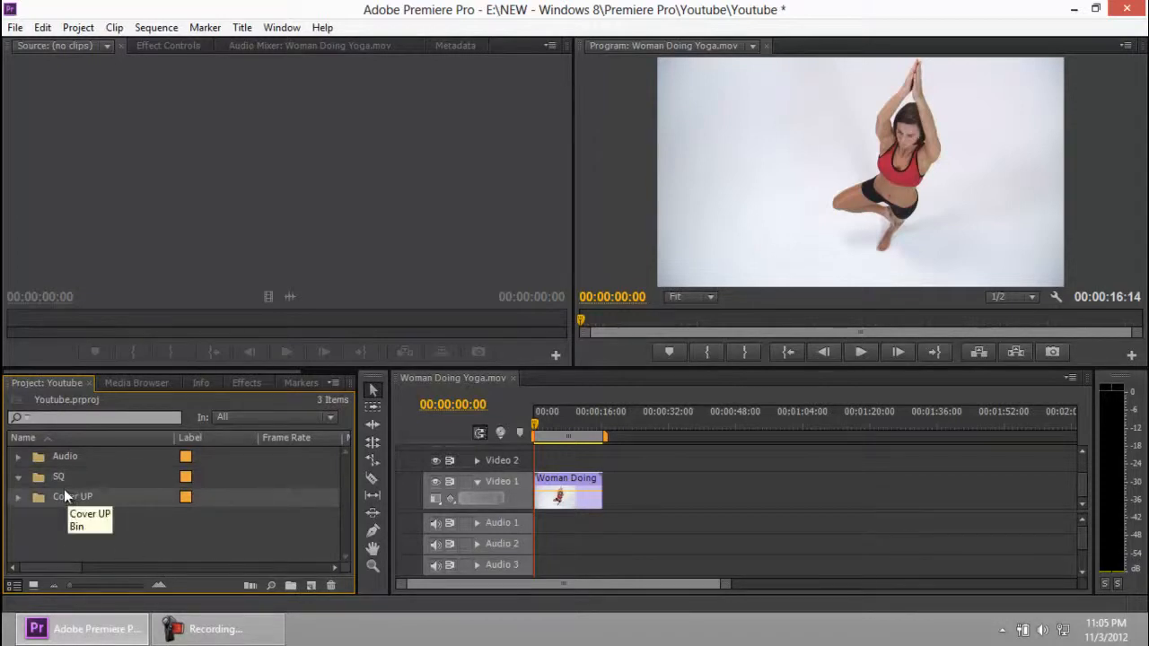
left_click(18, 499)
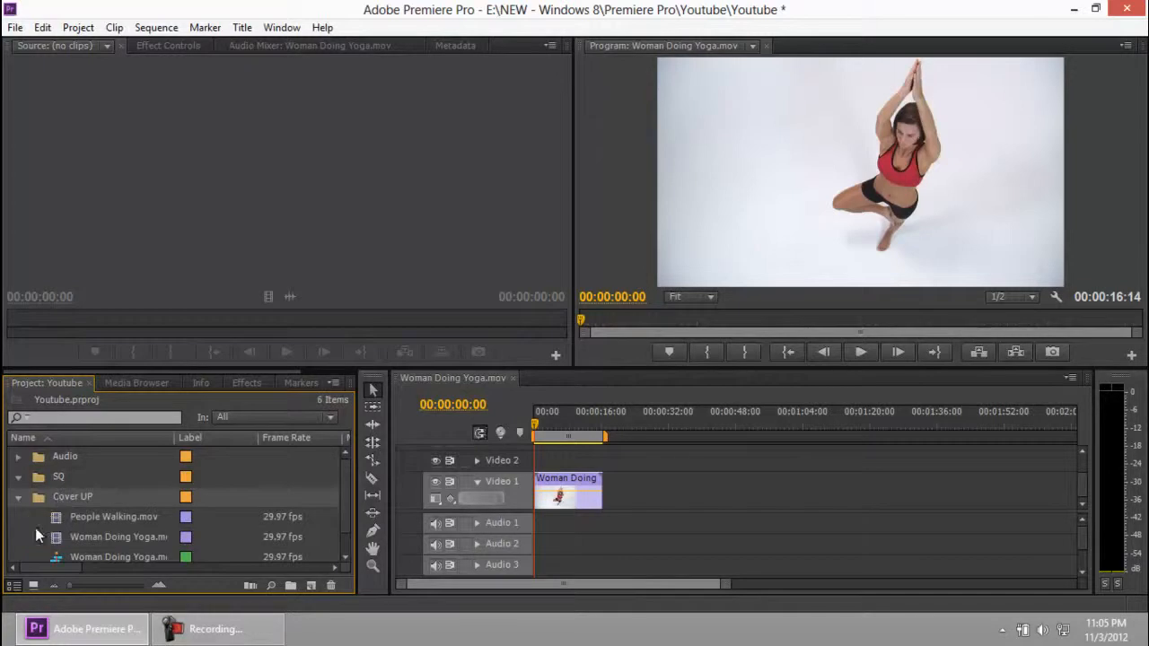
scroll(132, 523, "down", 1)
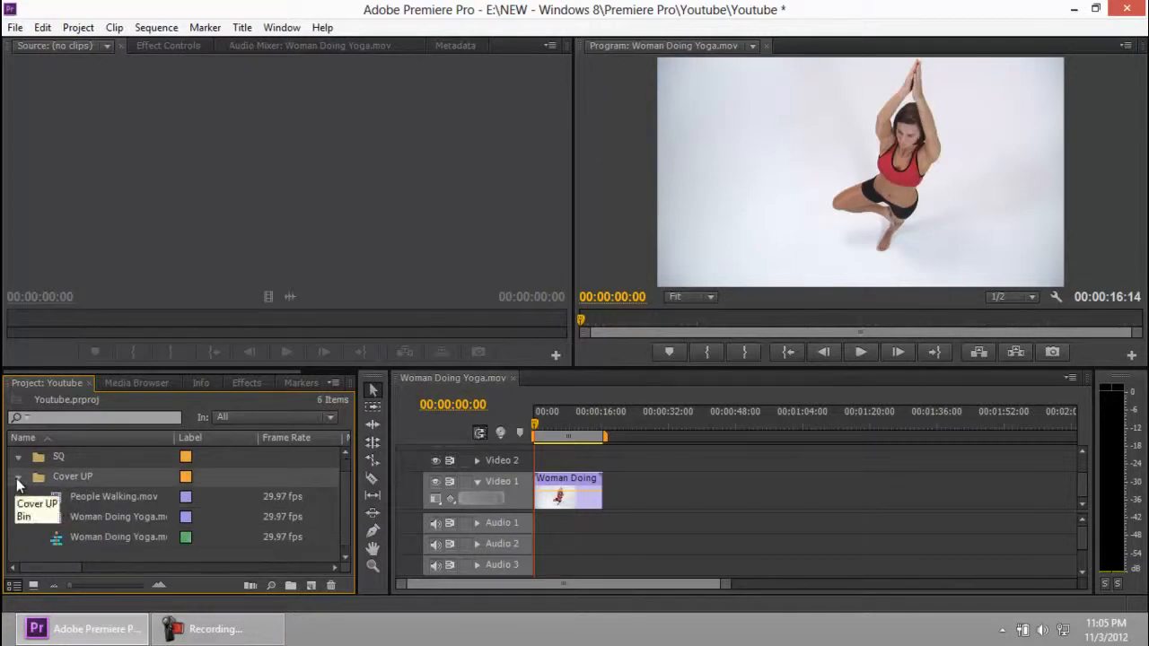
left_click(18, 477)
Import the whole FOOTAGE folder from Local Disk (E:) into the project and dismiss the import failure report.
double_click(88, 518)
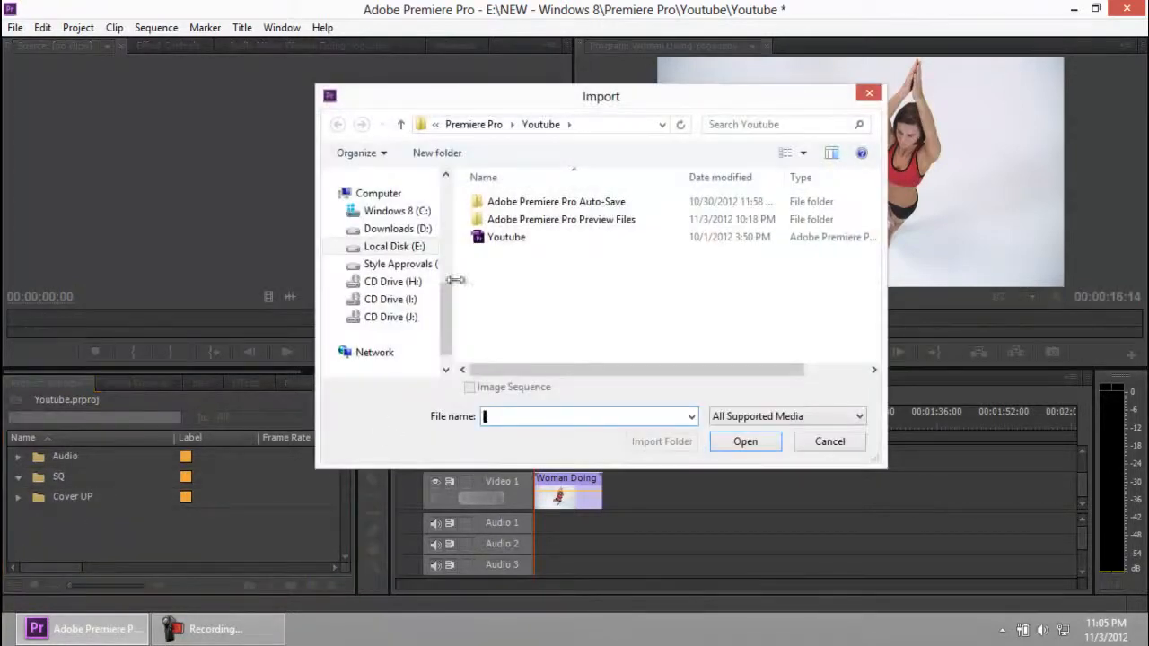
left_click(427, 251)
scroll(780, 298, "down", 5)
scroll(713, 320, "down", 2)
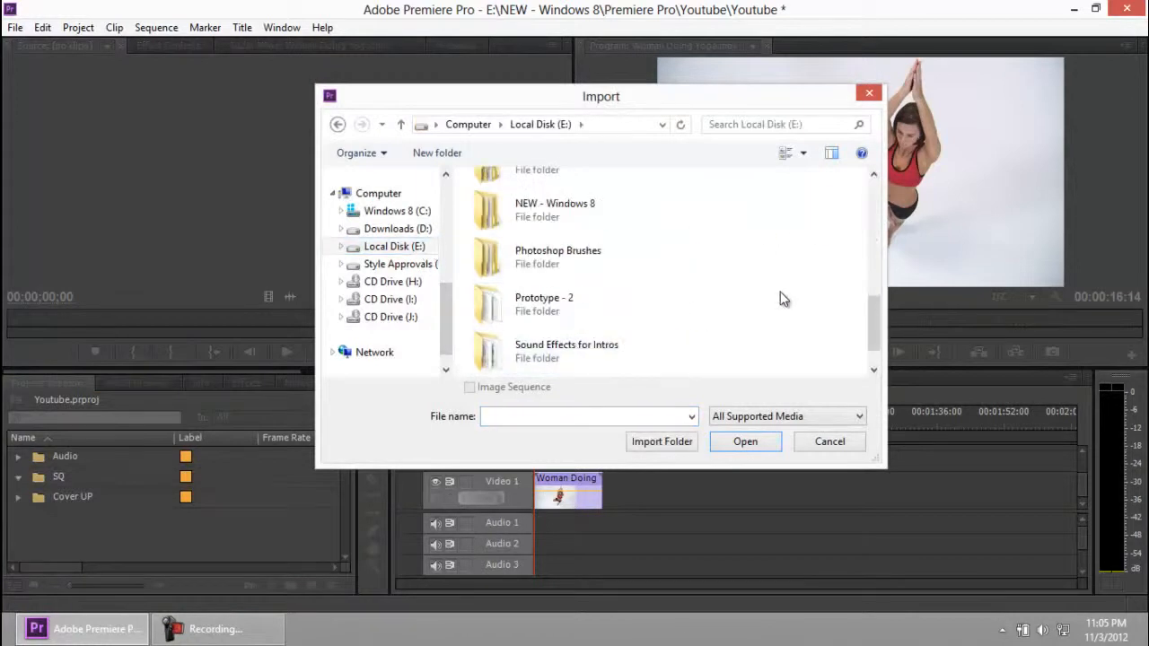
scroll(675, 319, "up", 5)
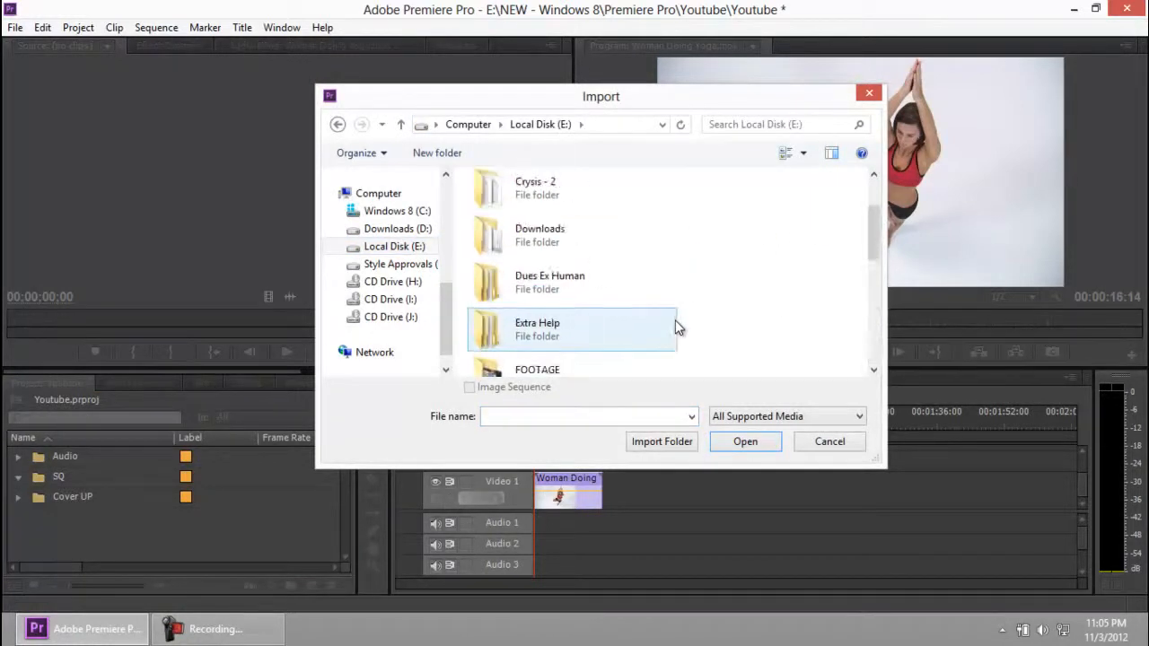
scroll(675, 320, "down", 1)
left_click(543, 256)
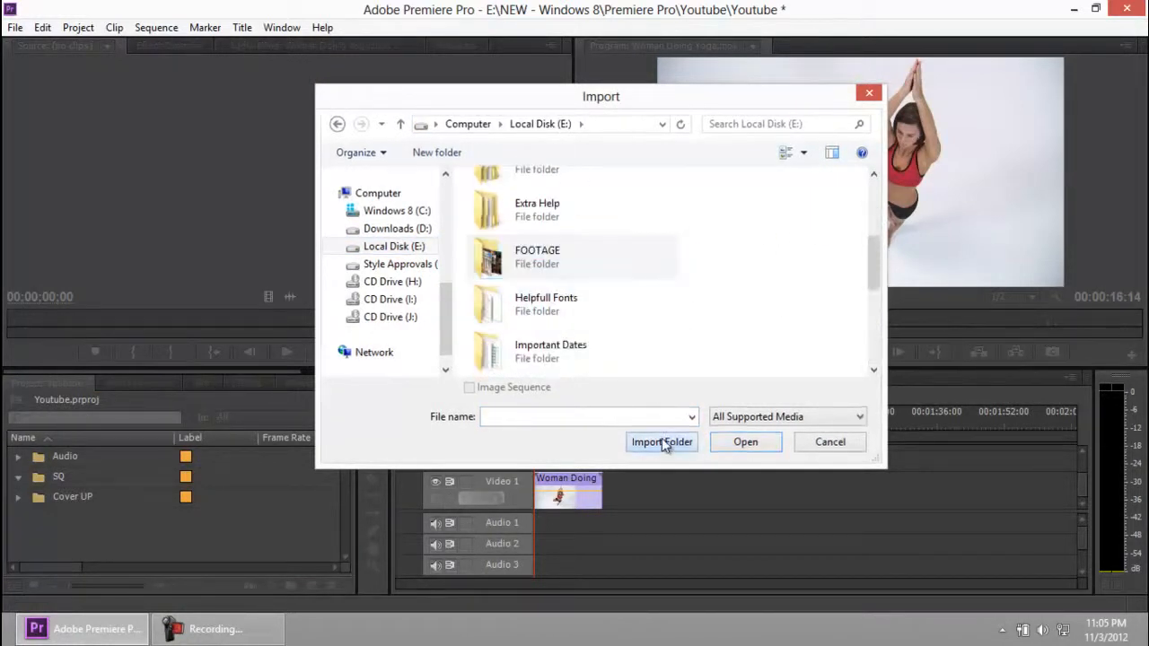
left_click(664, 441)
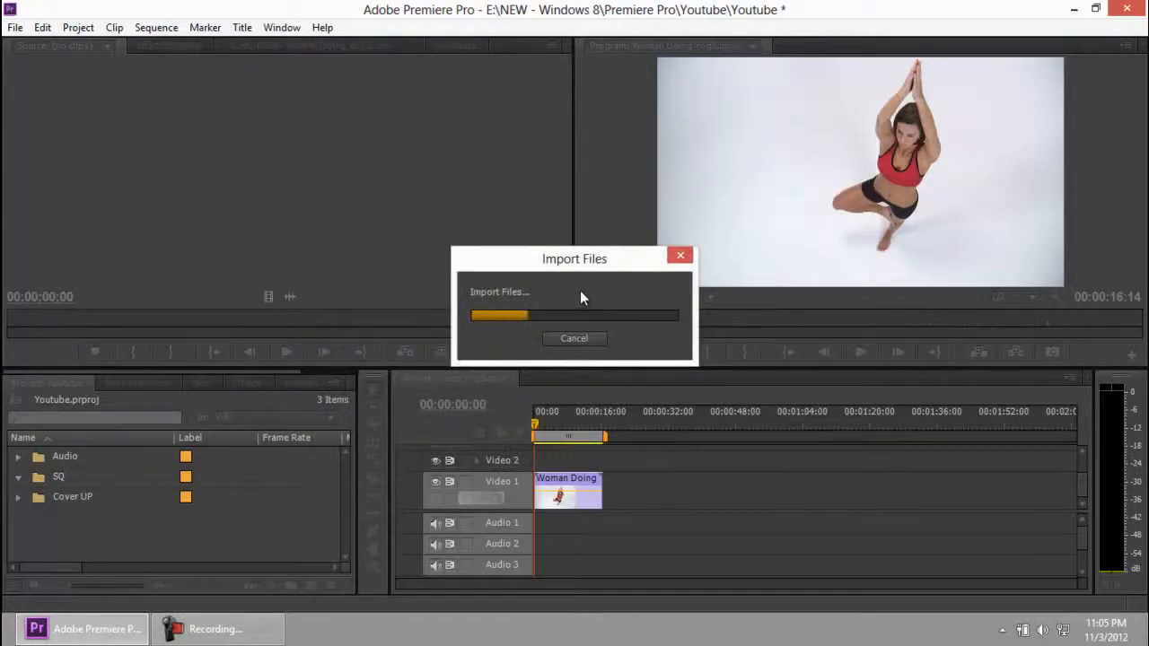
left_click(215, 629)
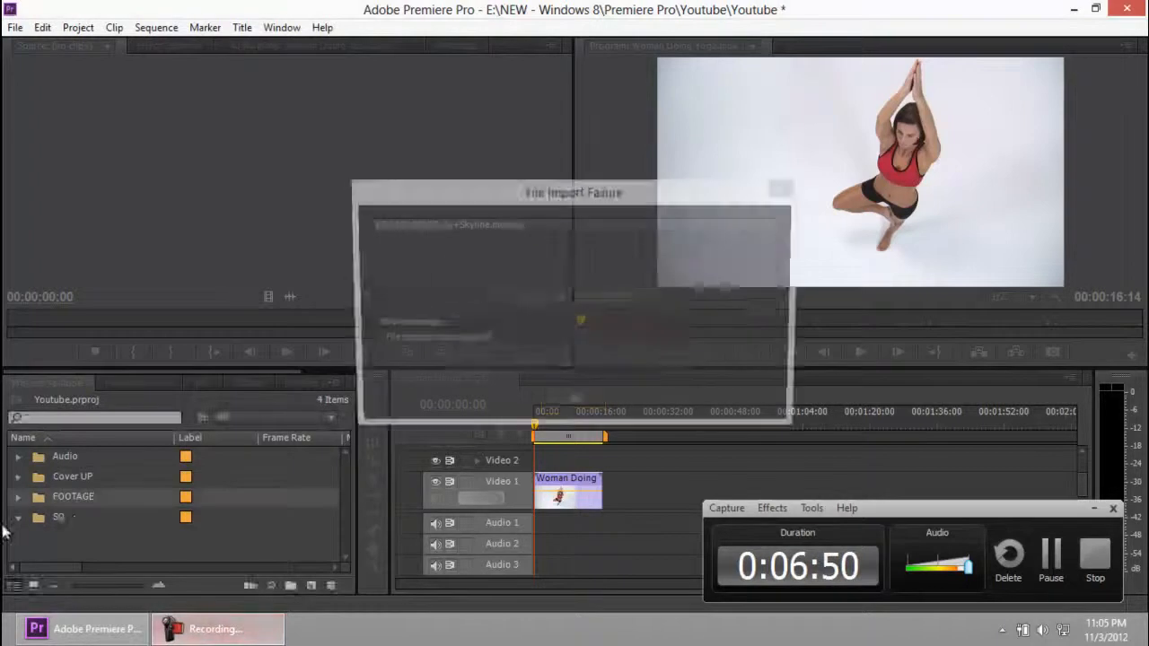
left_click(574, 403)
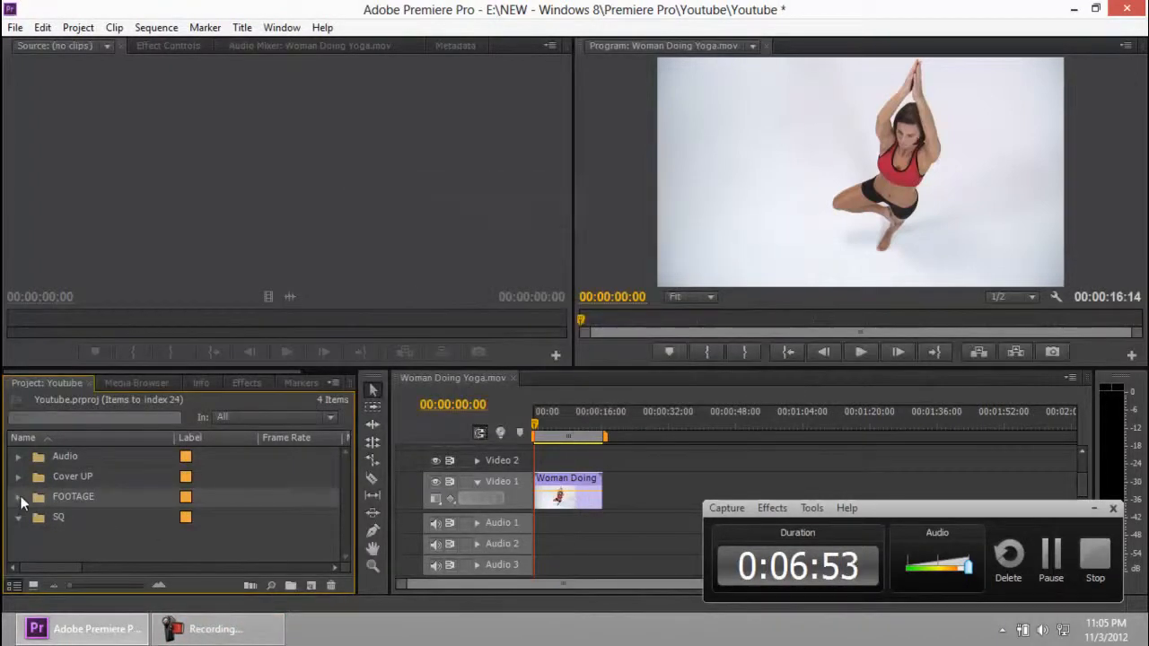
Expand the FOOTAGE bin and maximize the Project panel to display its clips with their metadata columns.
left_click(18, 497)
scroll(126, 515, "down", 3)
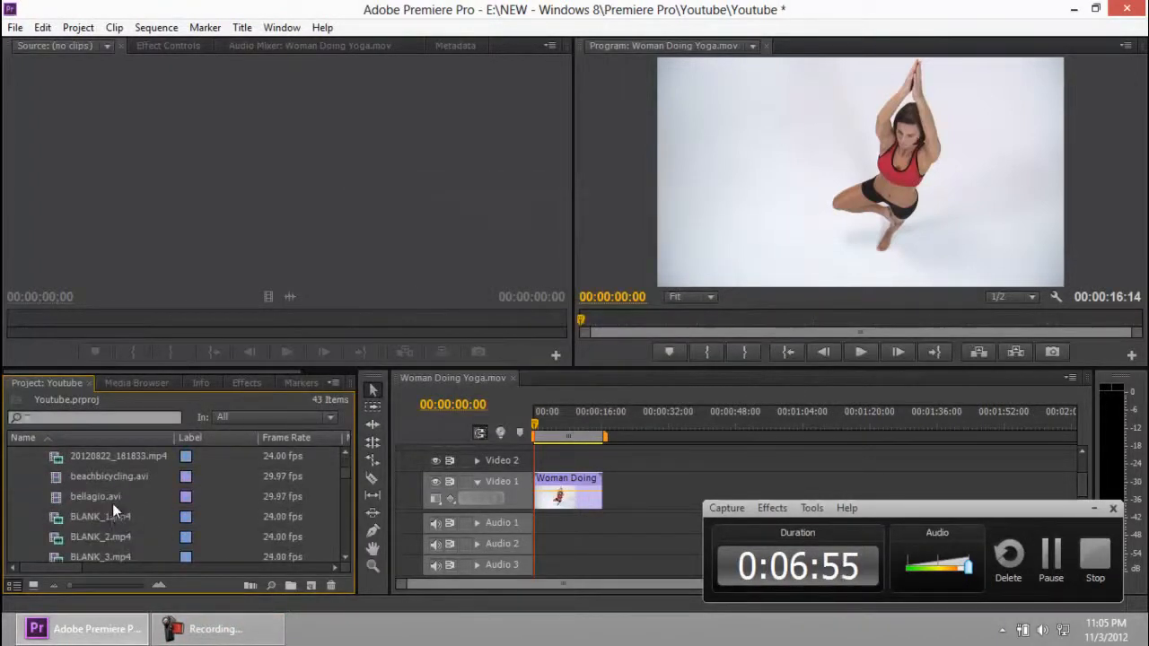
scroll(90, 489, "up", 1)
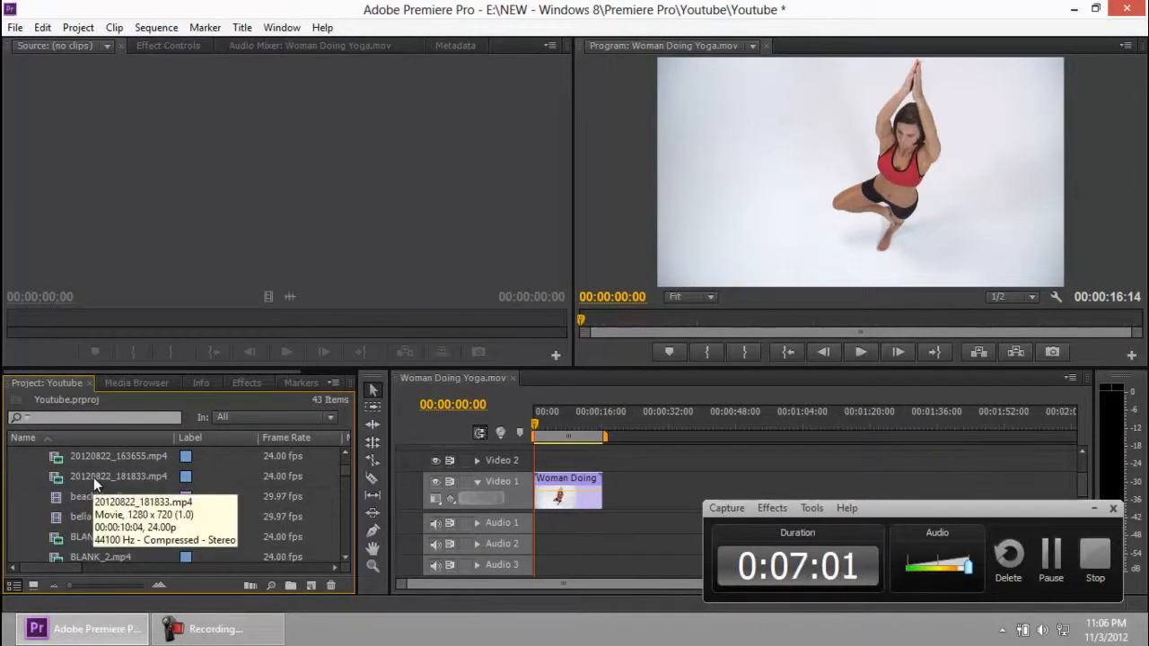
key("grave")
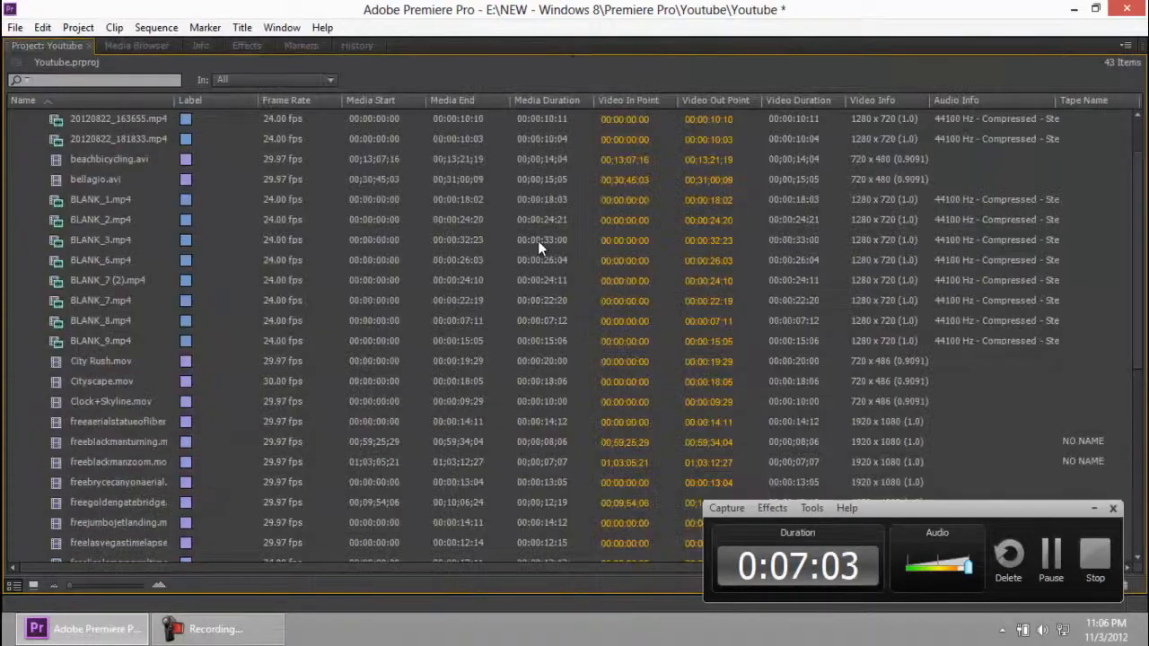
left_click(1094, 509)
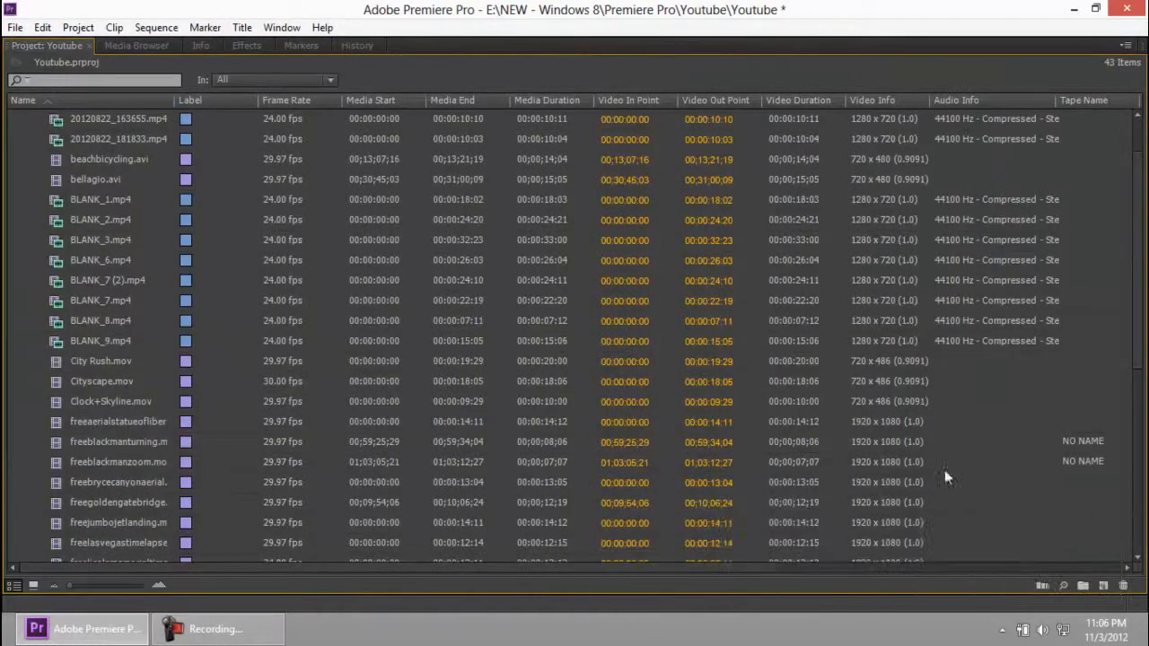
Look through the FOOTAGE clips and widen the Name column enough to show the full file names.
scroll(563, 346, "down", 1)
scroll(563, 342, "up", 3)
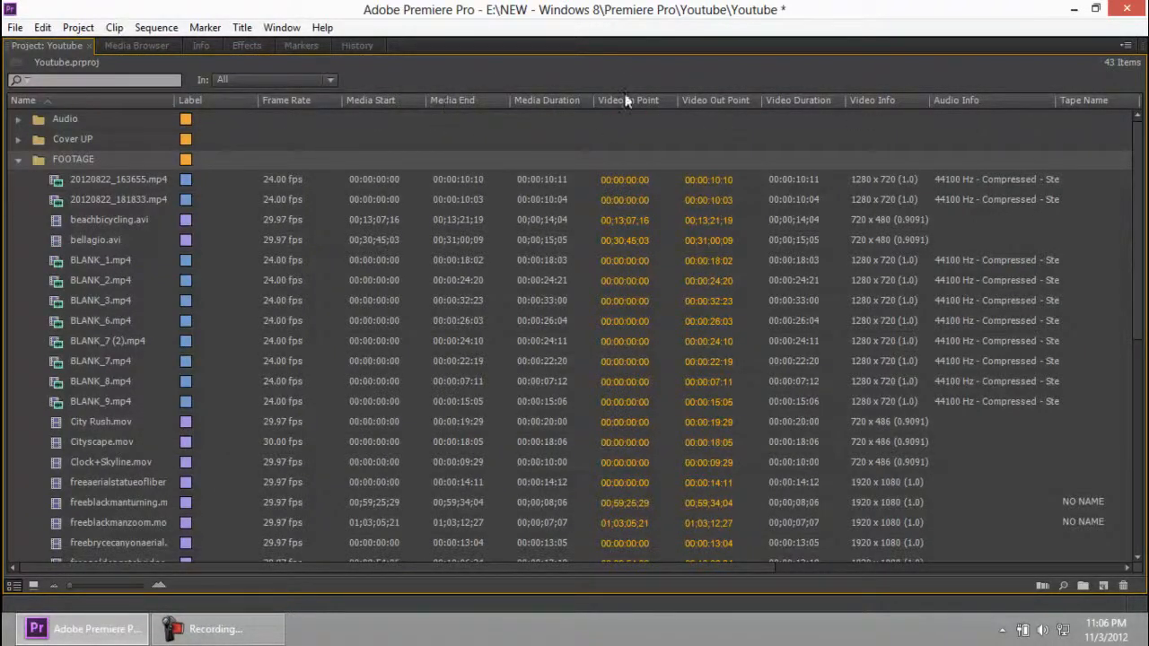
scroll(499, 373, "down", 3)
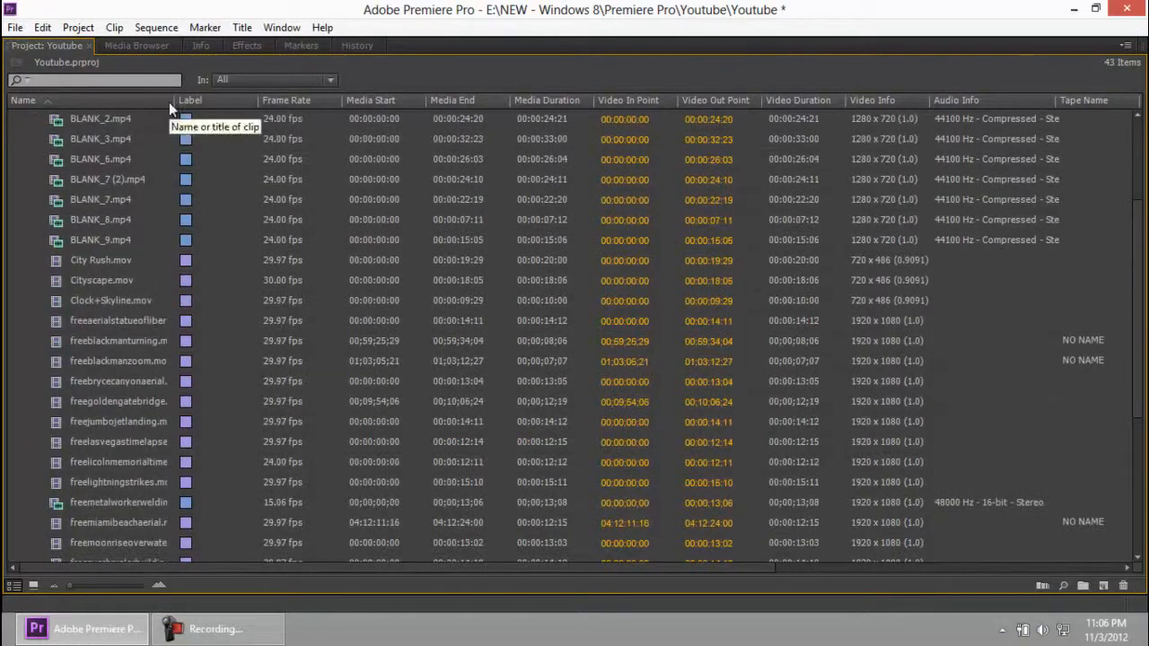
left_click_drag(169, 101, 177, 100)
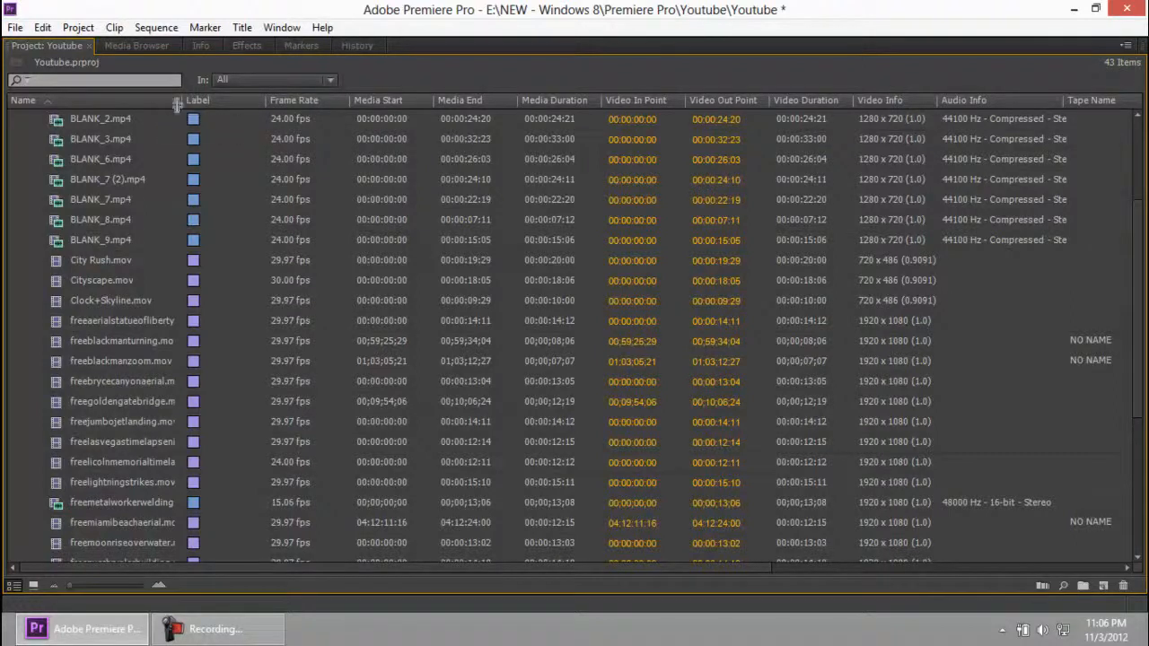
left_click_drag(185, 101, 244, 109)
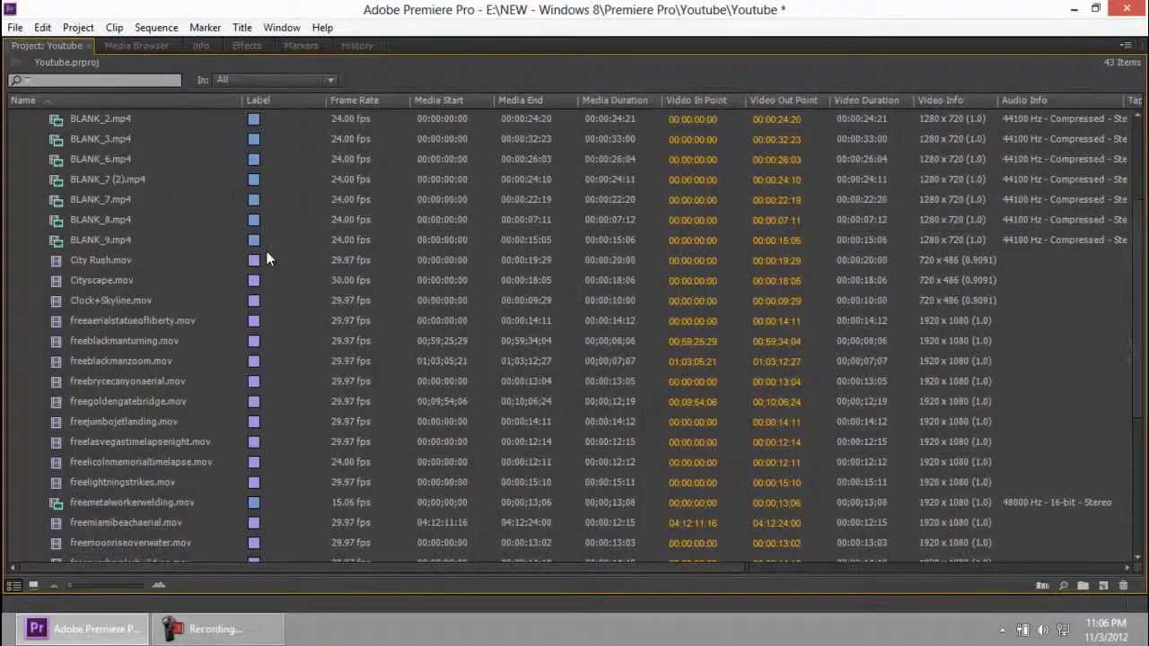
Create a new sequence from the freelightningstrikes.mov clip in the FOOTAGE bin and activate it in the timeline.
scroll(116, 399, "down", 3)
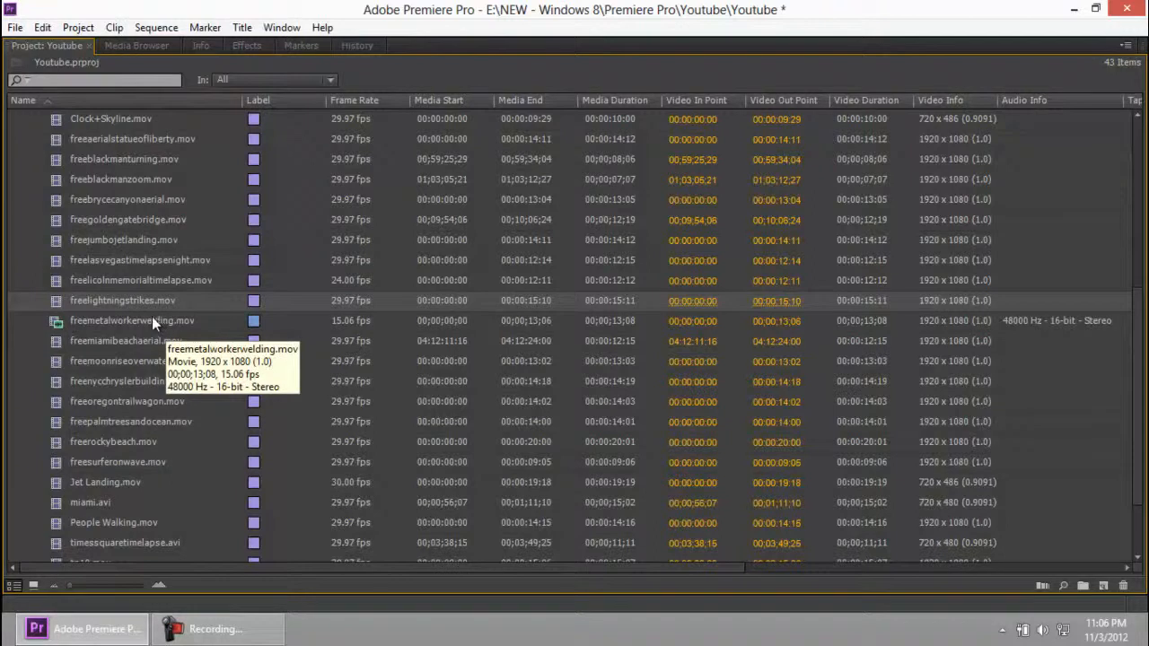
left_click_drag(1009, 575, 1104, 585)
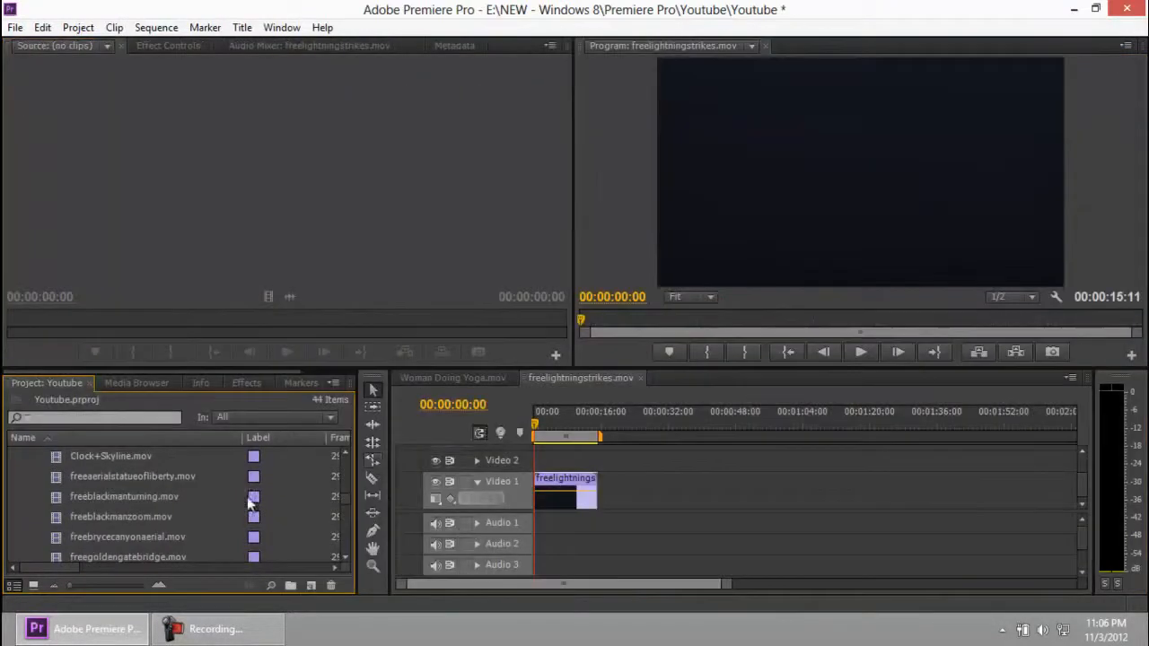
left_click(566, 381)
Maximize the Project panel and look through the FOOTAGE bin for the new freelightningstrikes.mov sequence.
scroll(140, 502, "down", 3)
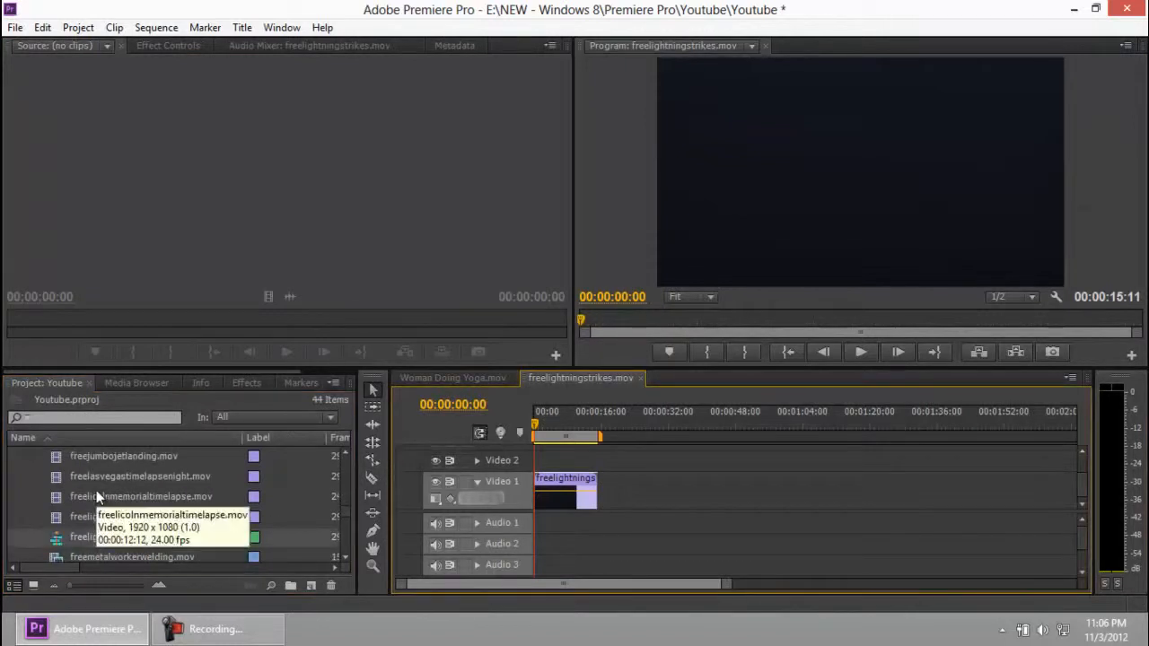
key("grave")
scroll(147, 269, "up", 3)
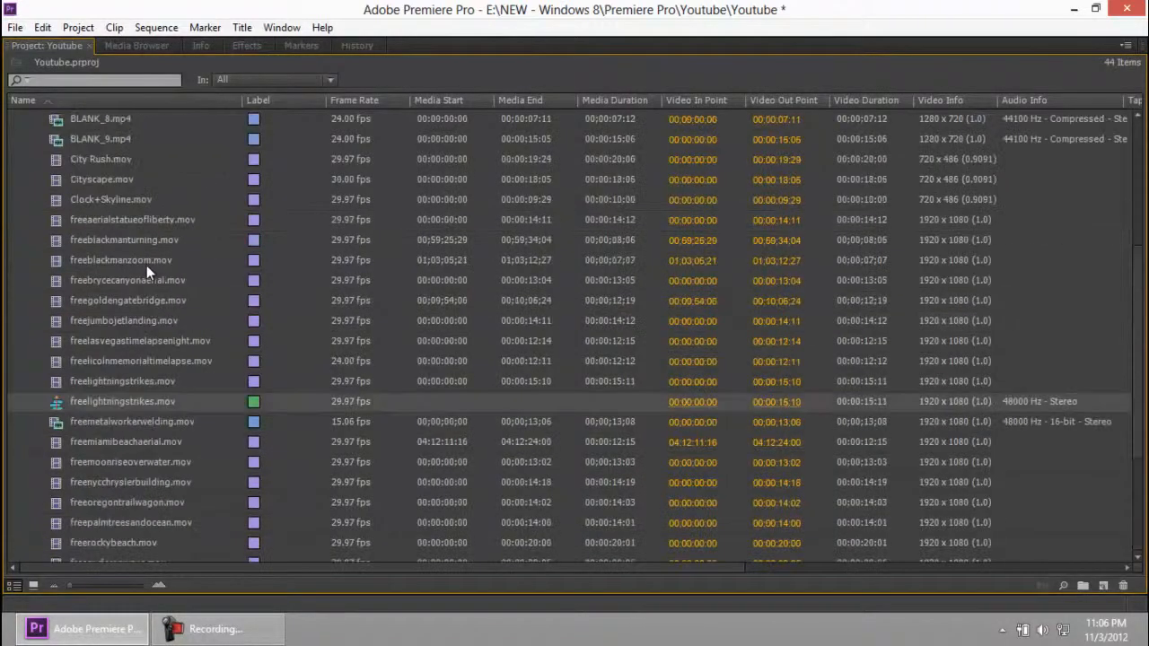
scroll(116, 123, "up", 3)
scroll(116, 216, "down", 2)
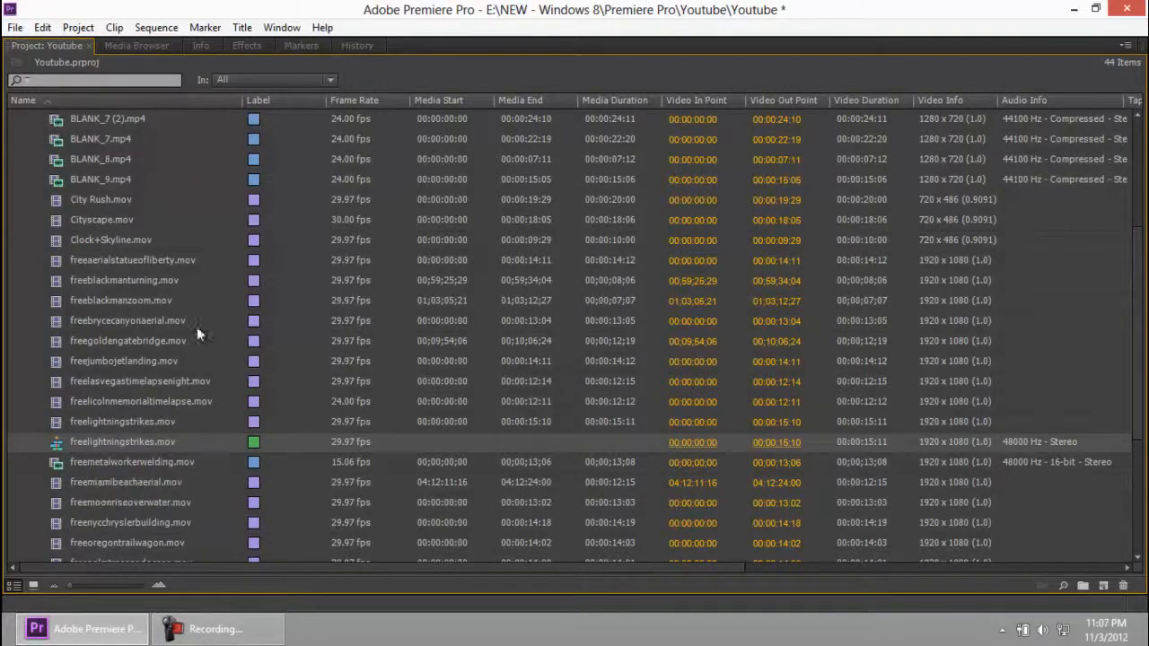
Search the project for "freelight" to locate the freelightningstrikes.mov sequence, select it, and clear the search.
left_click(35, 80)
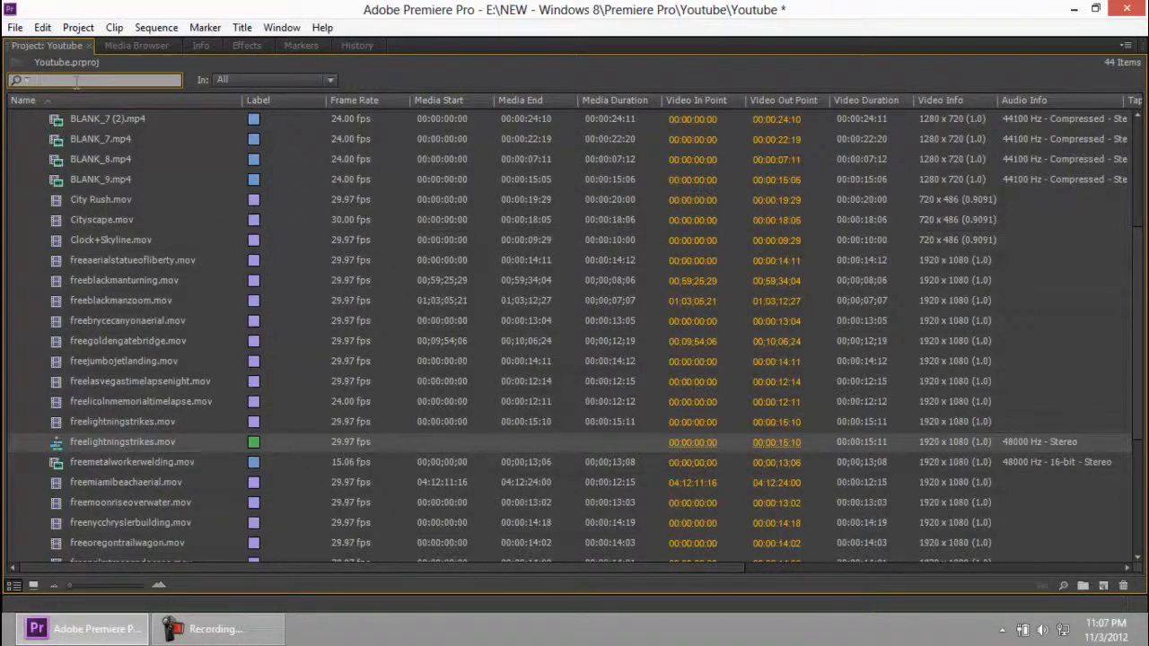
type("fre")
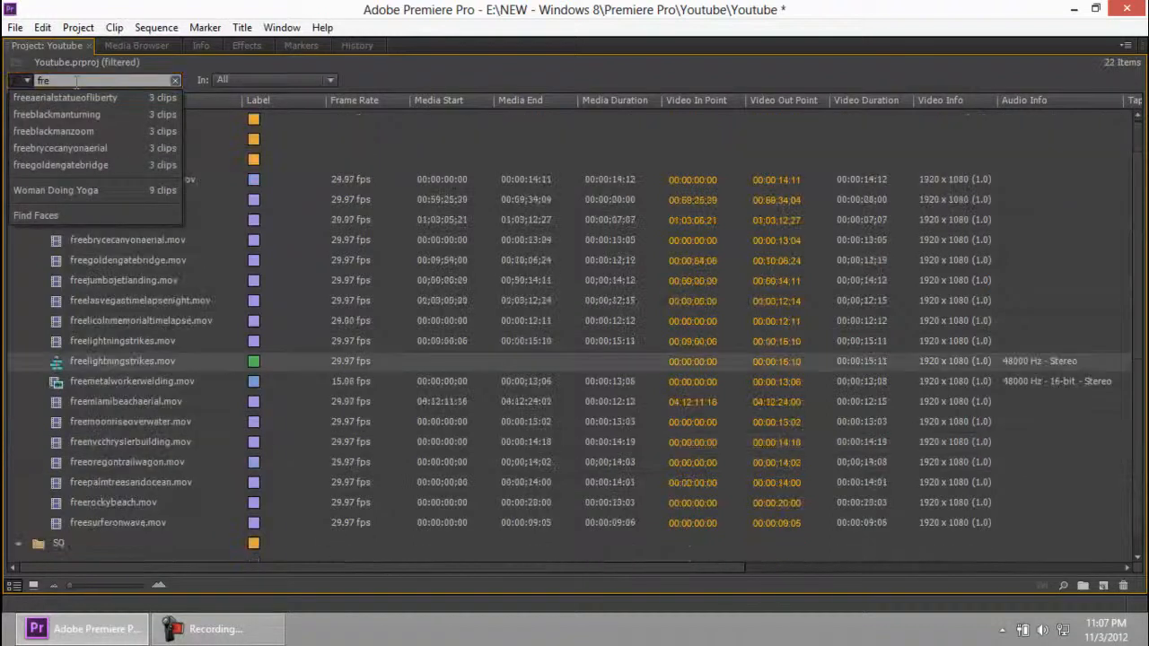
left_click(76, 82)
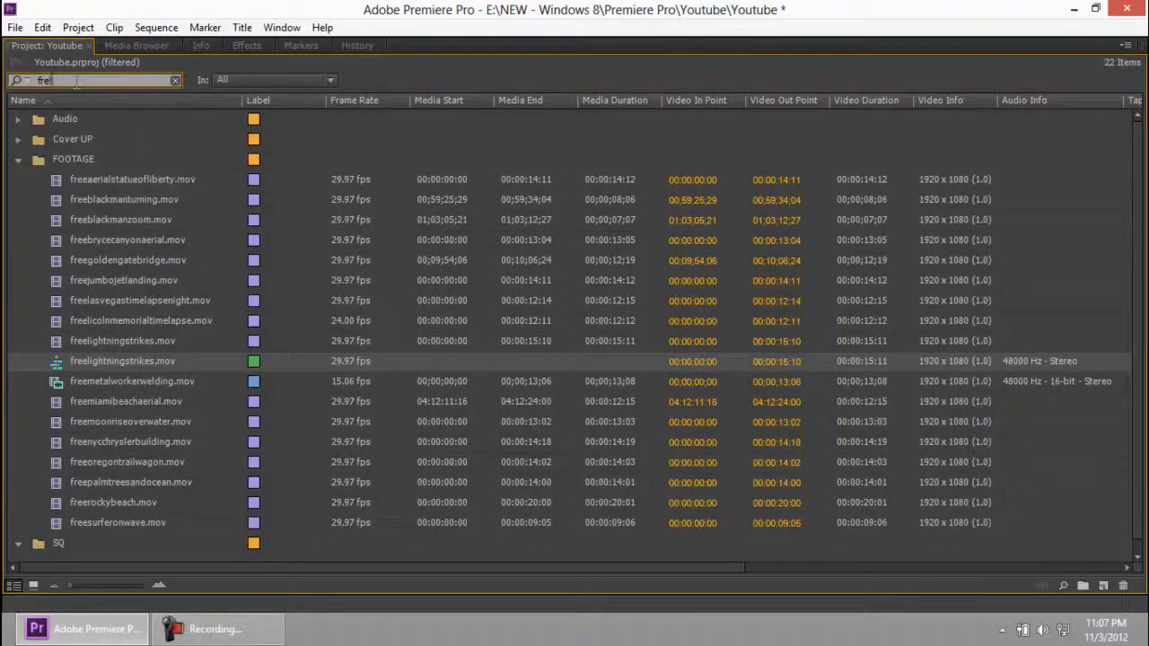
type("e")
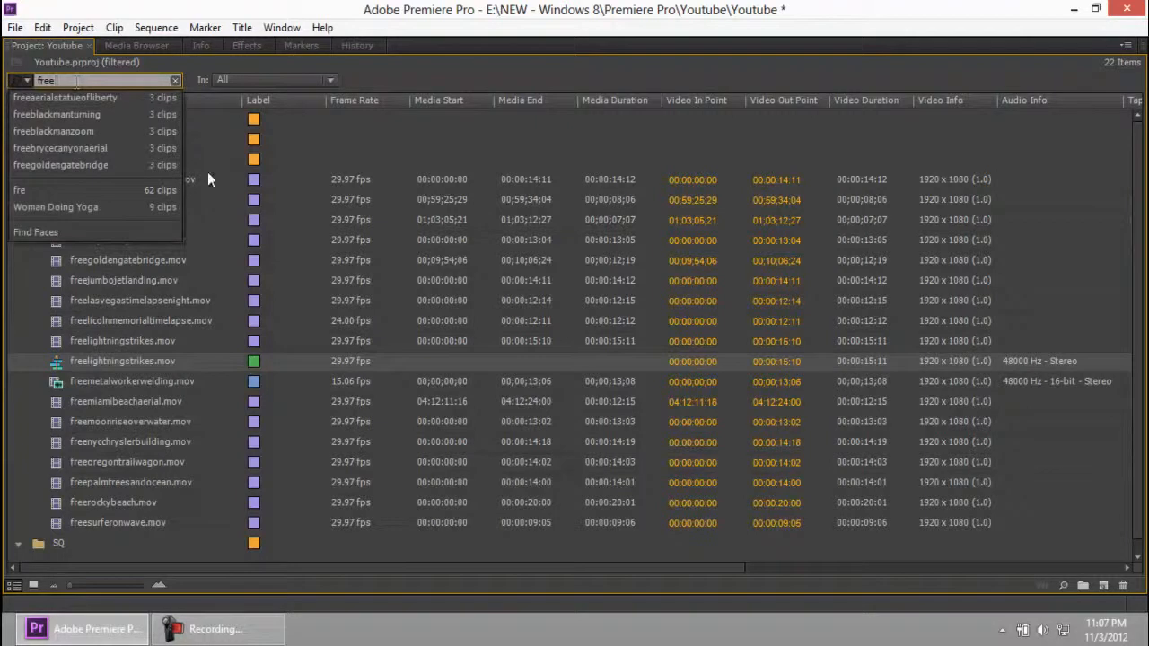
left_click(132, 83)
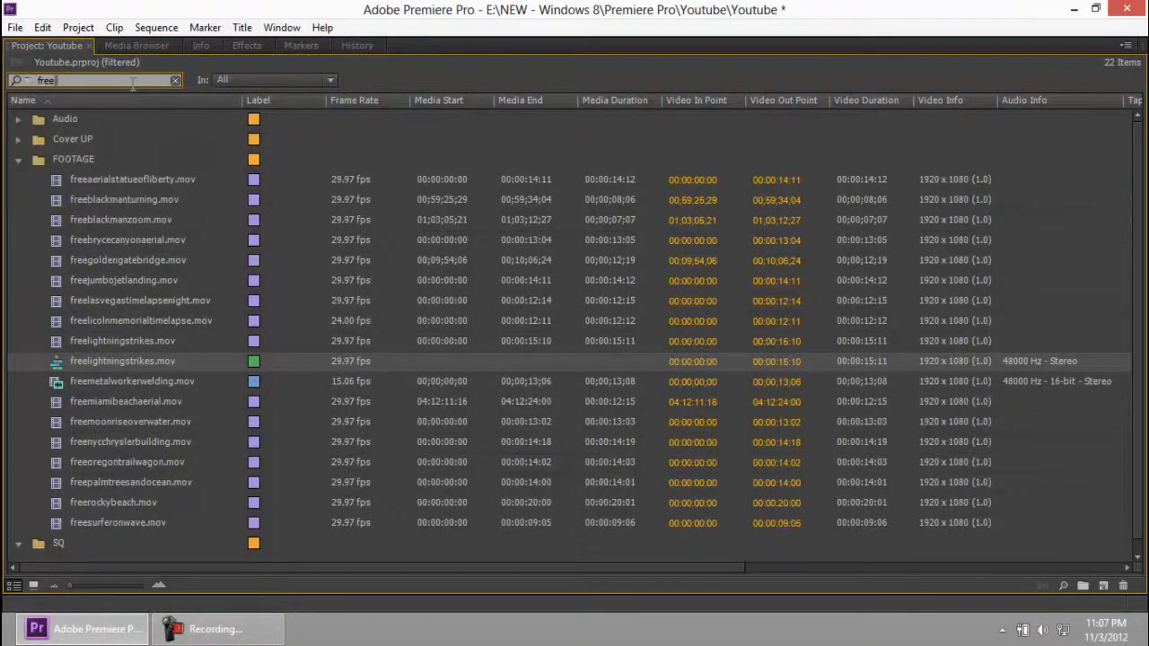
type("light")
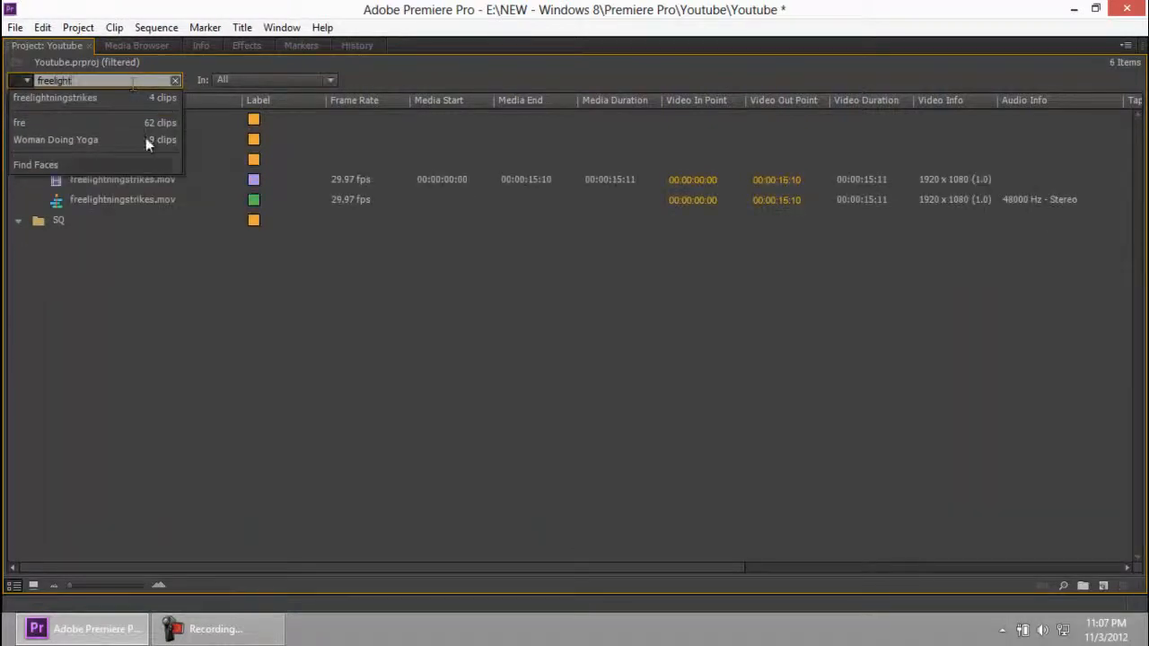
left_click(234, 340)
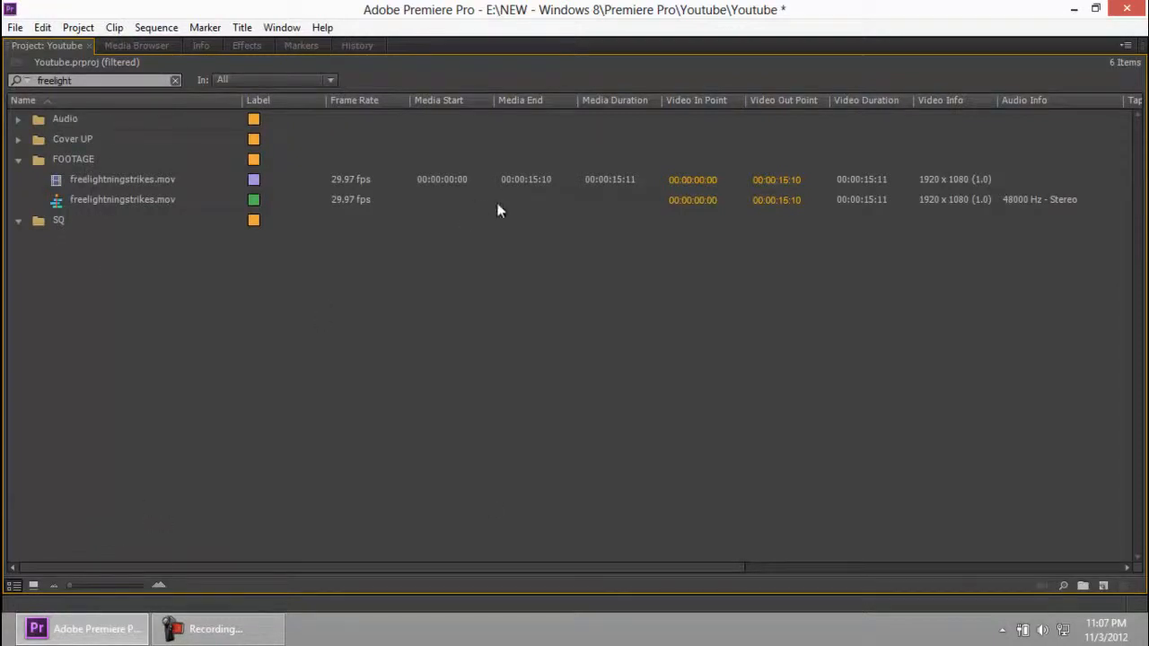
left_click(125, 197)
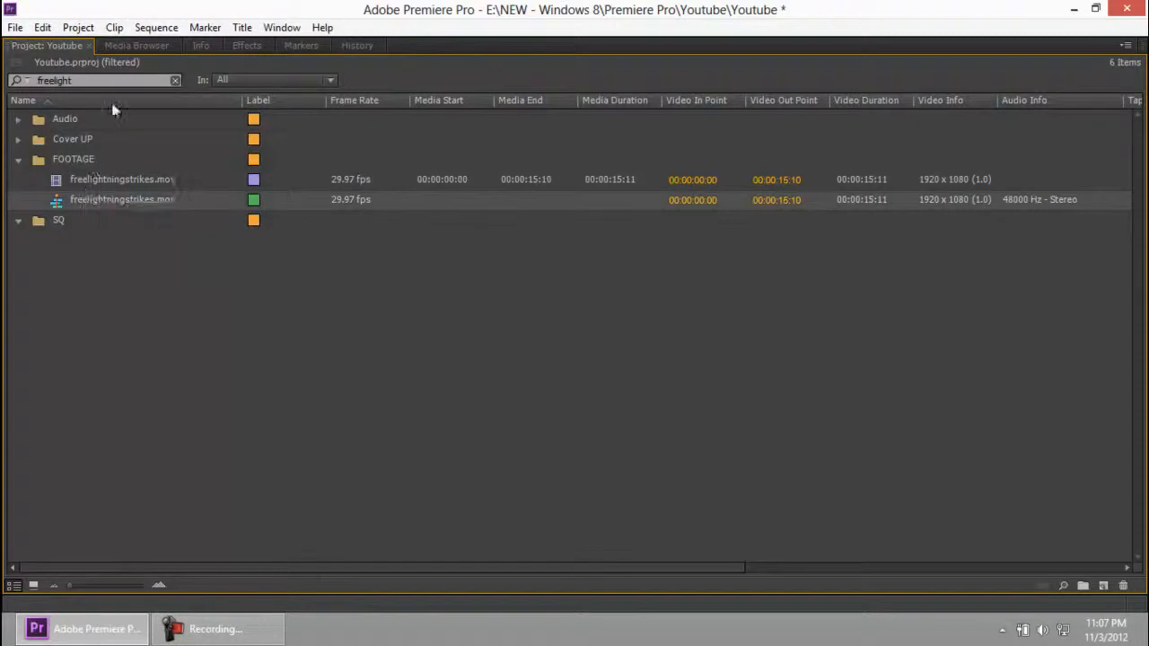
left_click(175, 80)
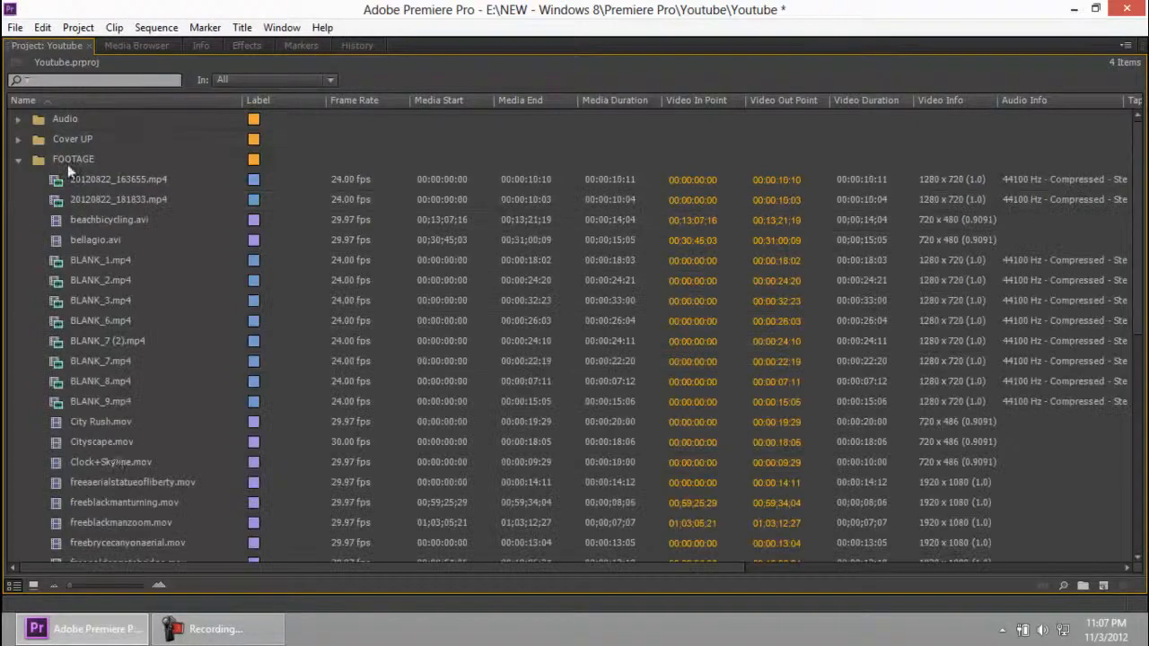
Switch to Icon View, open the FOOTAGE bin in its own window, and move the freelightningstrikes.mov sequence into the SQ bin.
left_click(34, 587)
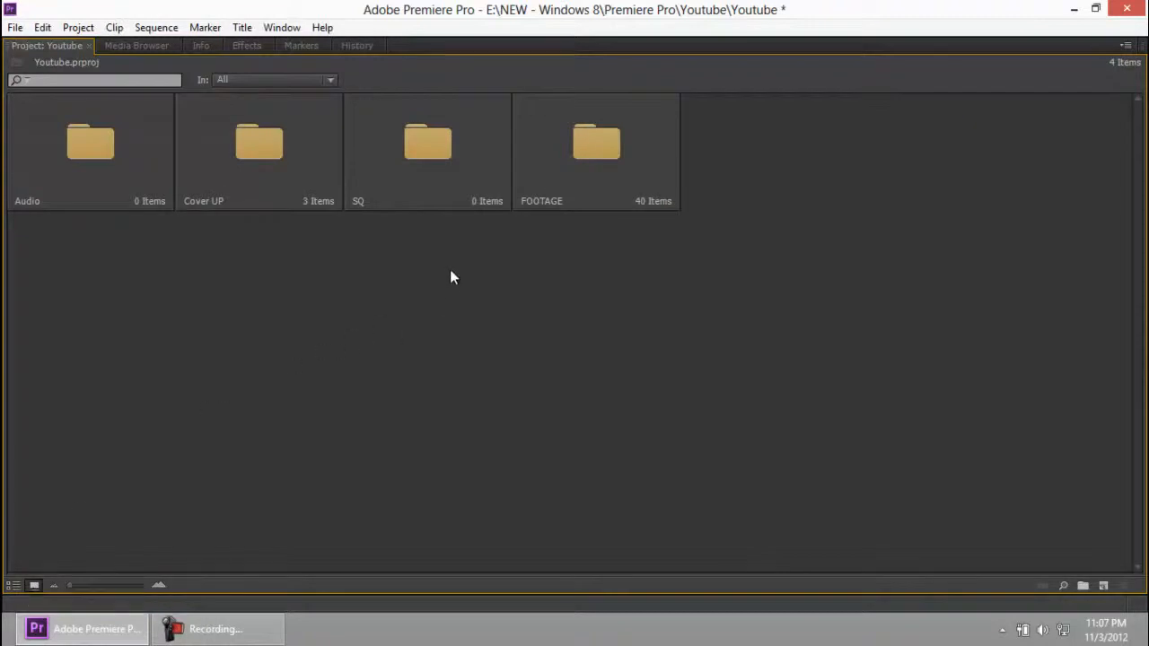
double_click(546, 162)
left_click_drag(505, 111, 868, 116)
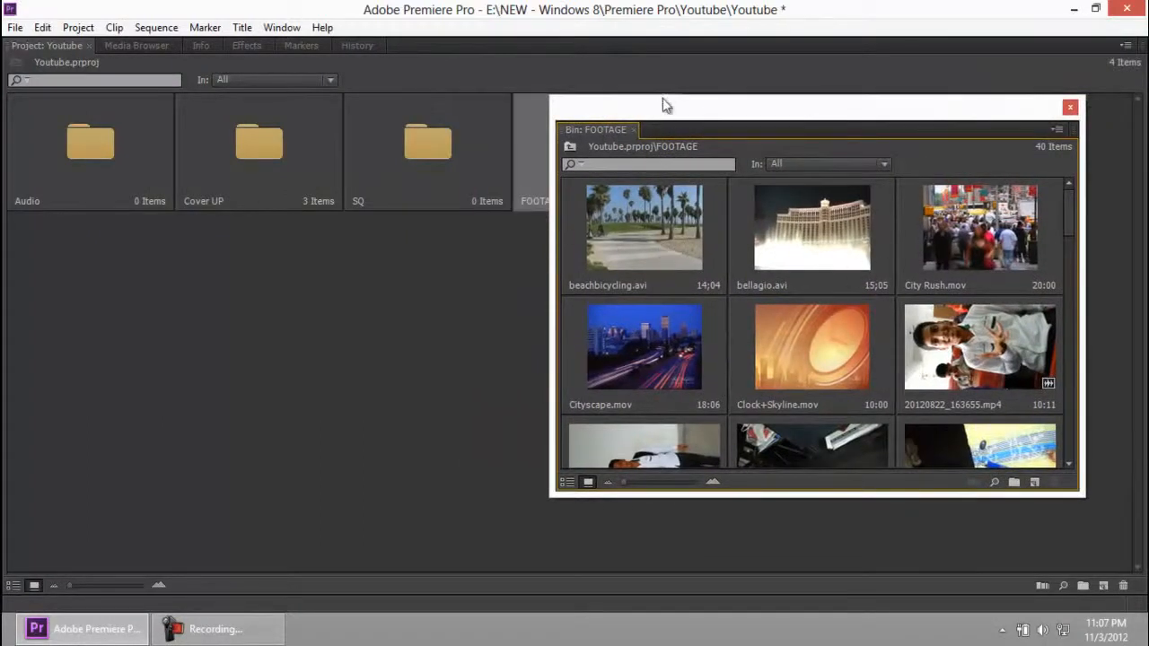
left_click_drag(1068, 225, 1065, 440)
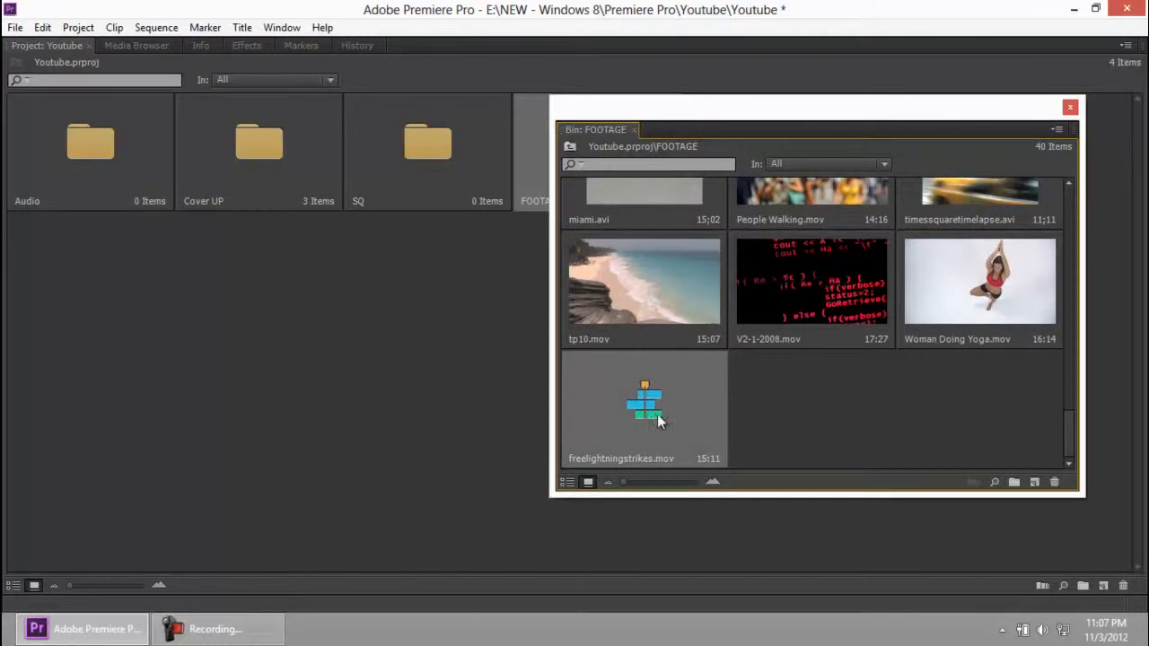
left_click_drag(655, 414, 409, 139)
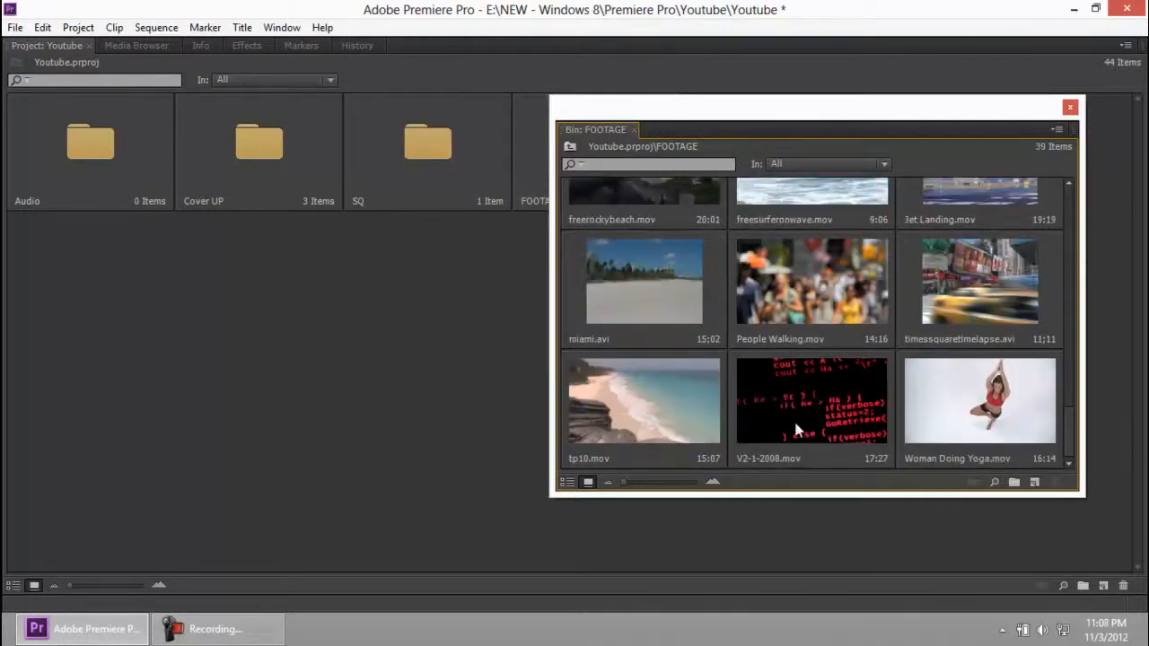
Close the floating FOOTAGE bin window and restore the Project panel to its normal size.
left_click_drag(669, 102, 846, 183)
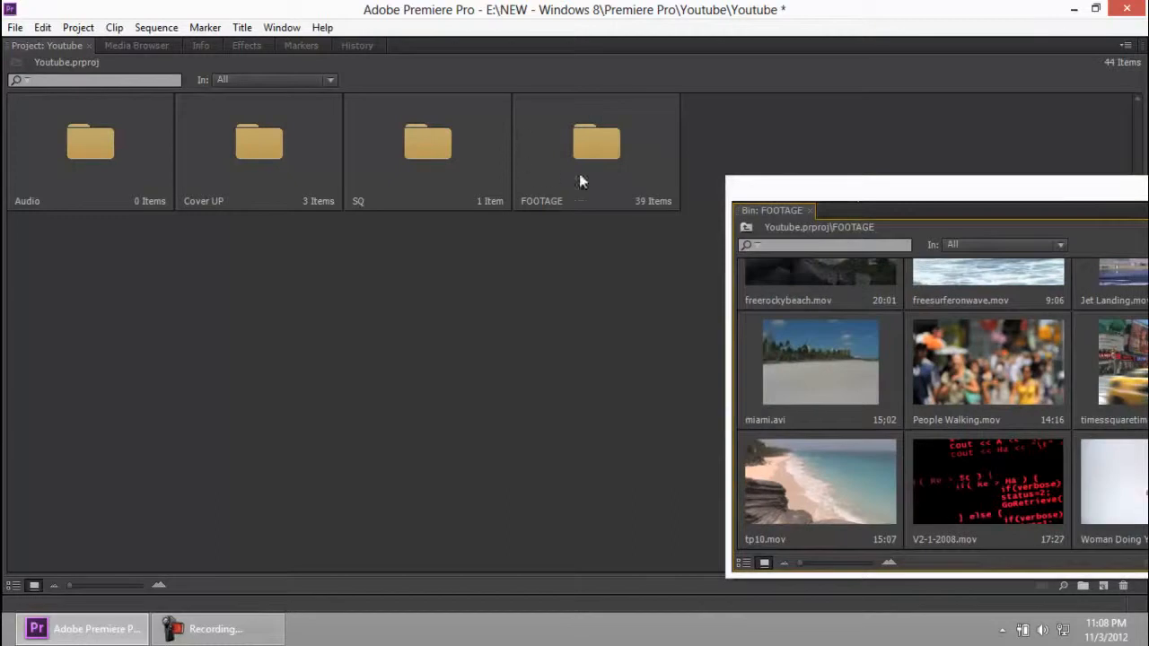
left_click_drag(1018, 195, 603, 200)
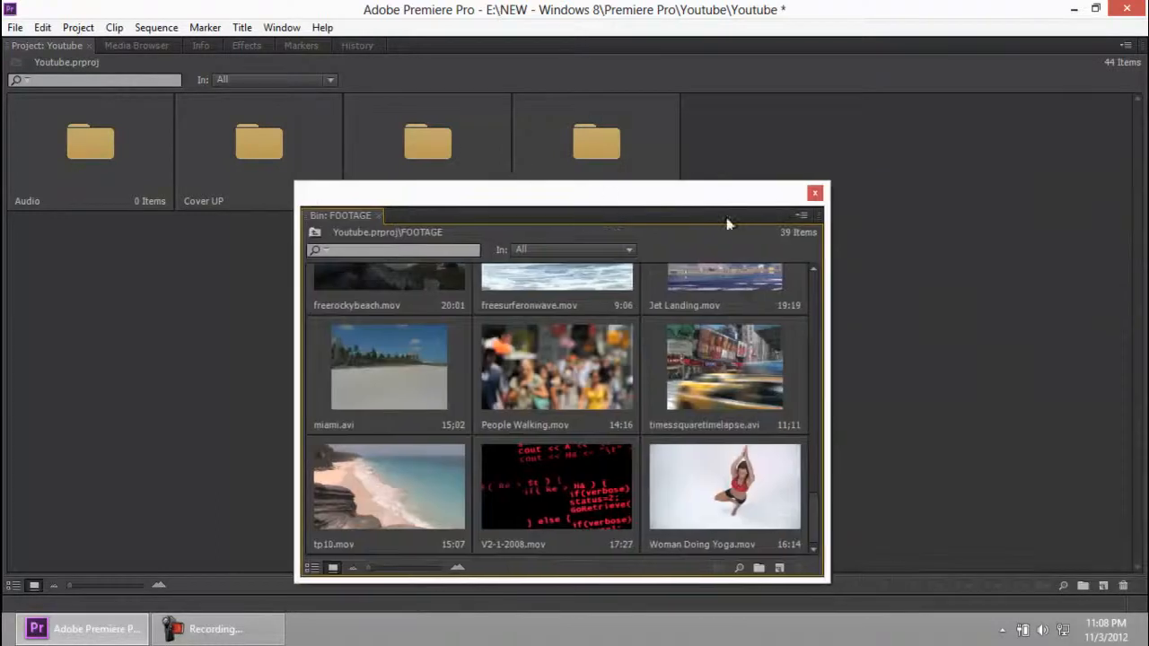
left_click(814, 194)
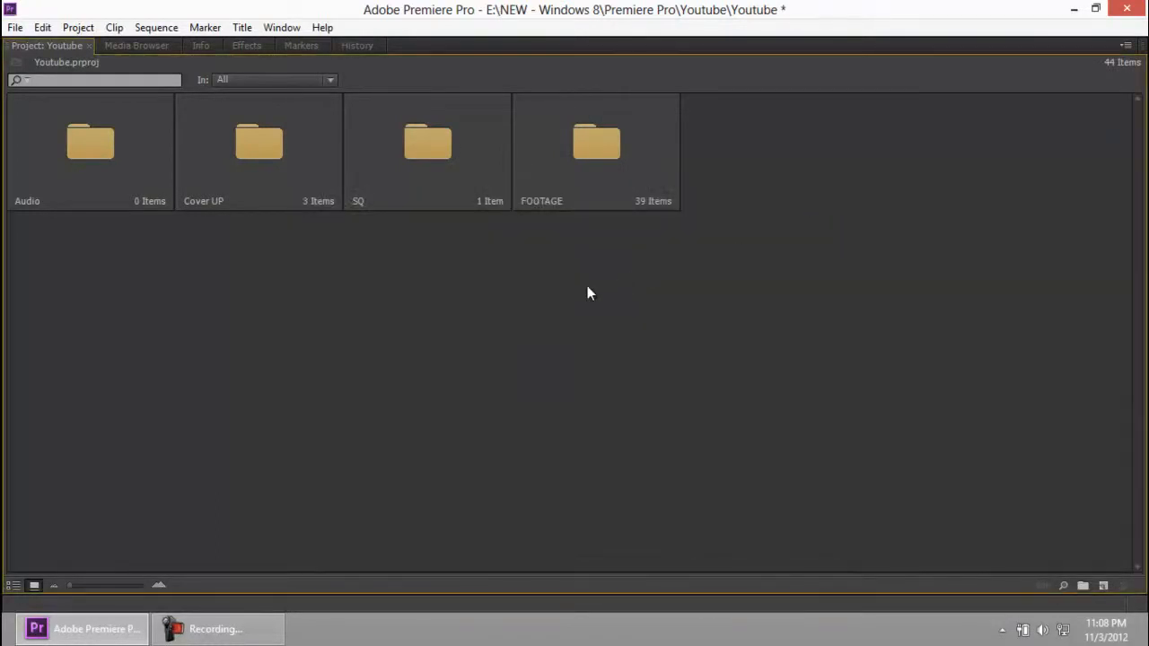
key("grave")
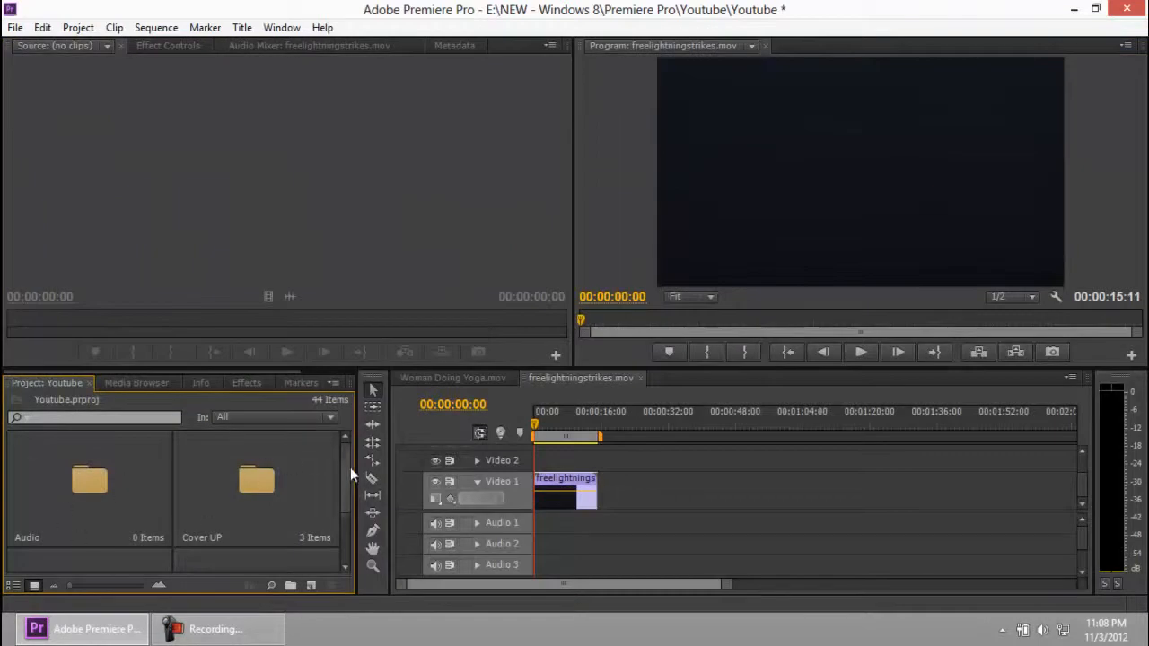
scroll(338, 480, "down", 2)
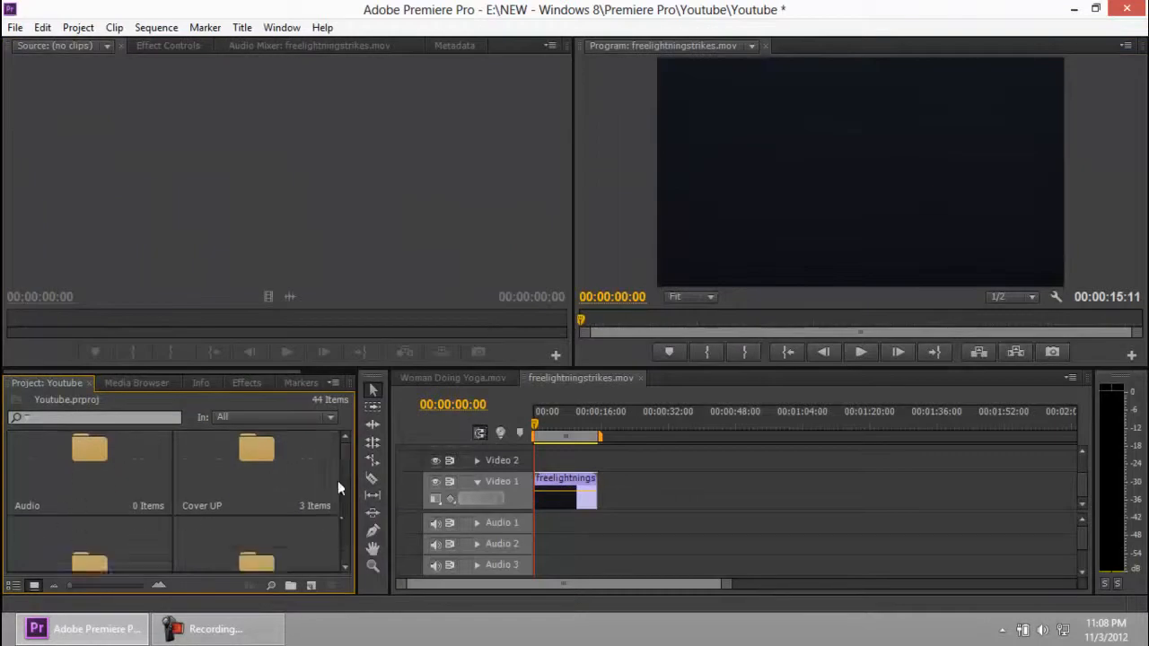
Return to List View, collapse the FOOTAGE bin, and select the freelightningstrikes.mov sequence inside the SQ bin.
left_click(15, 587)
left_click(15, 499)
left_click(18, 518)
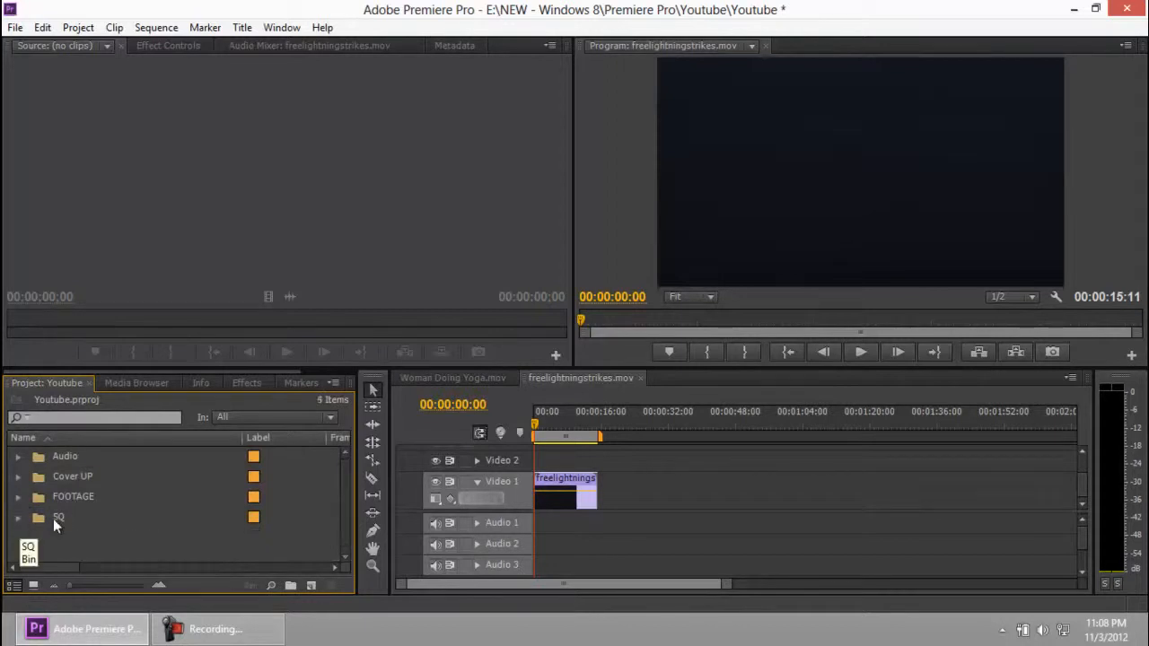
left_click(53, 519)
left_click(19, 517)
left_click(124, 537)
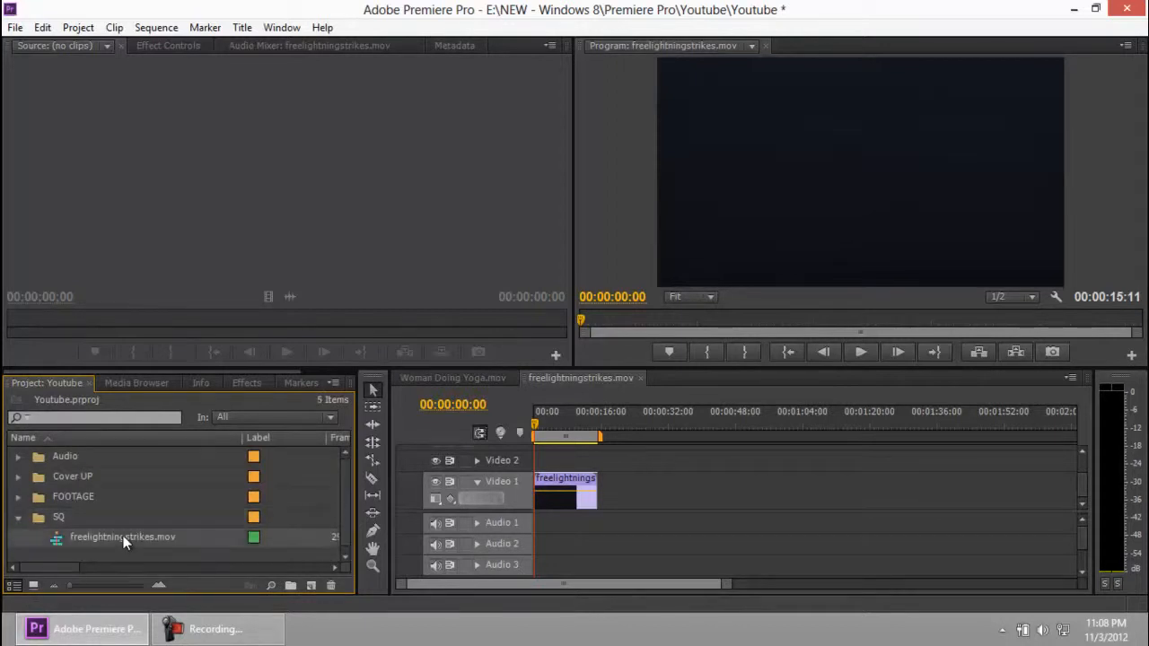
left_click(205, 634)
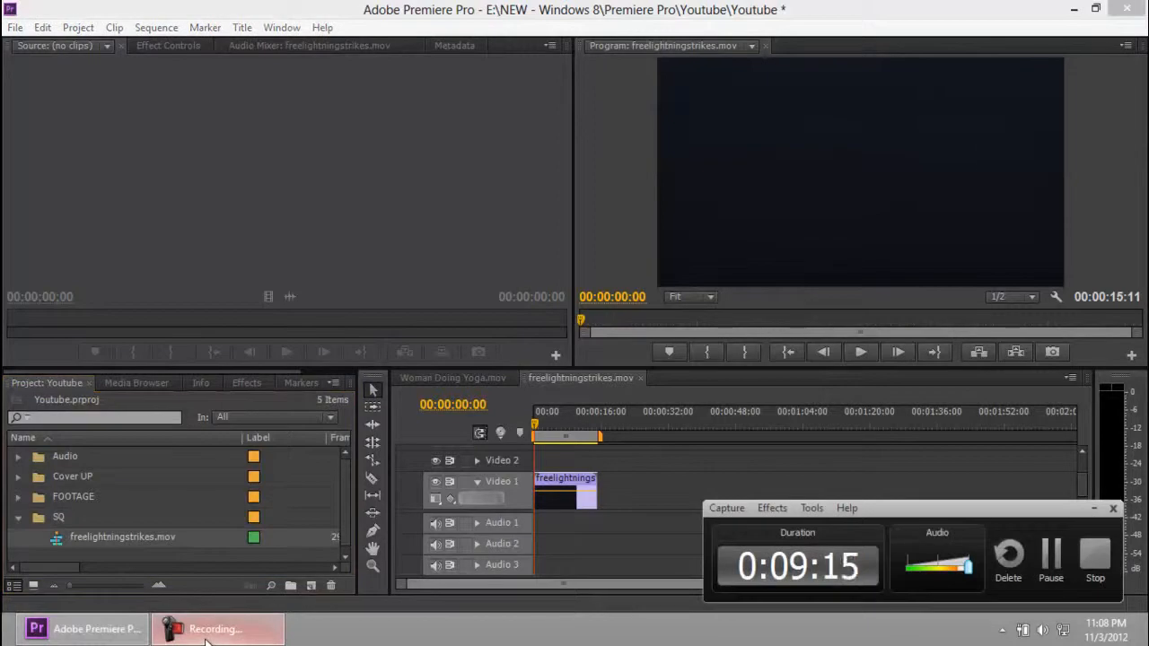
left_click(205, 634)
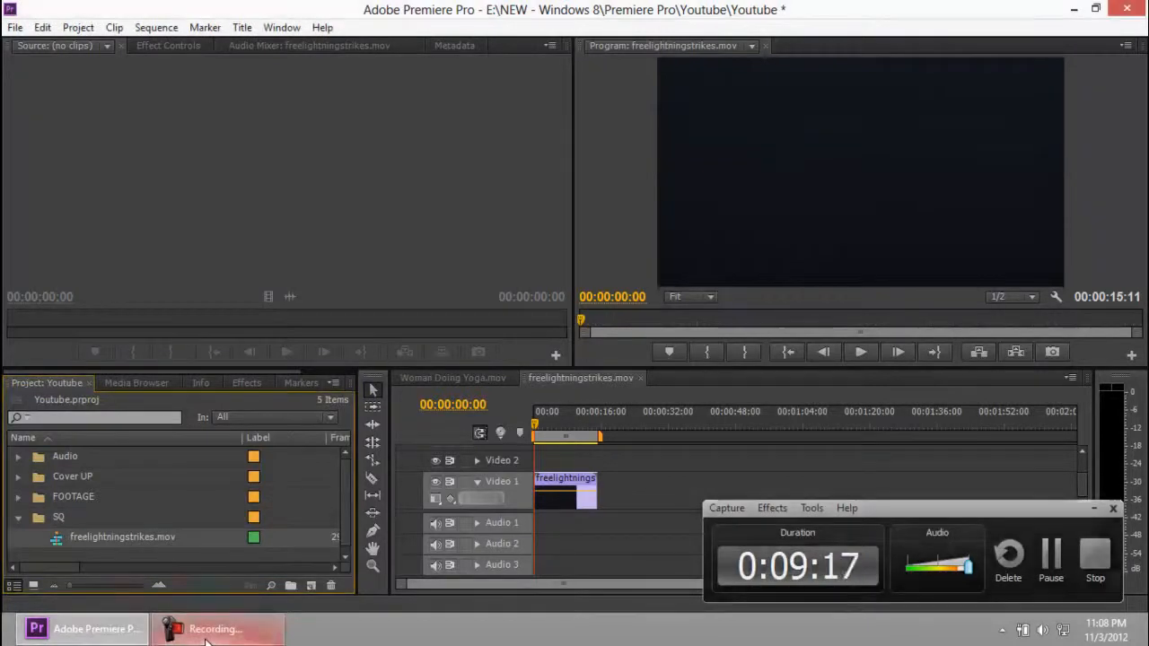
Rename the freelightningstrikes.mov sequence in the SQ bin as 02.
right_click(128, 540)
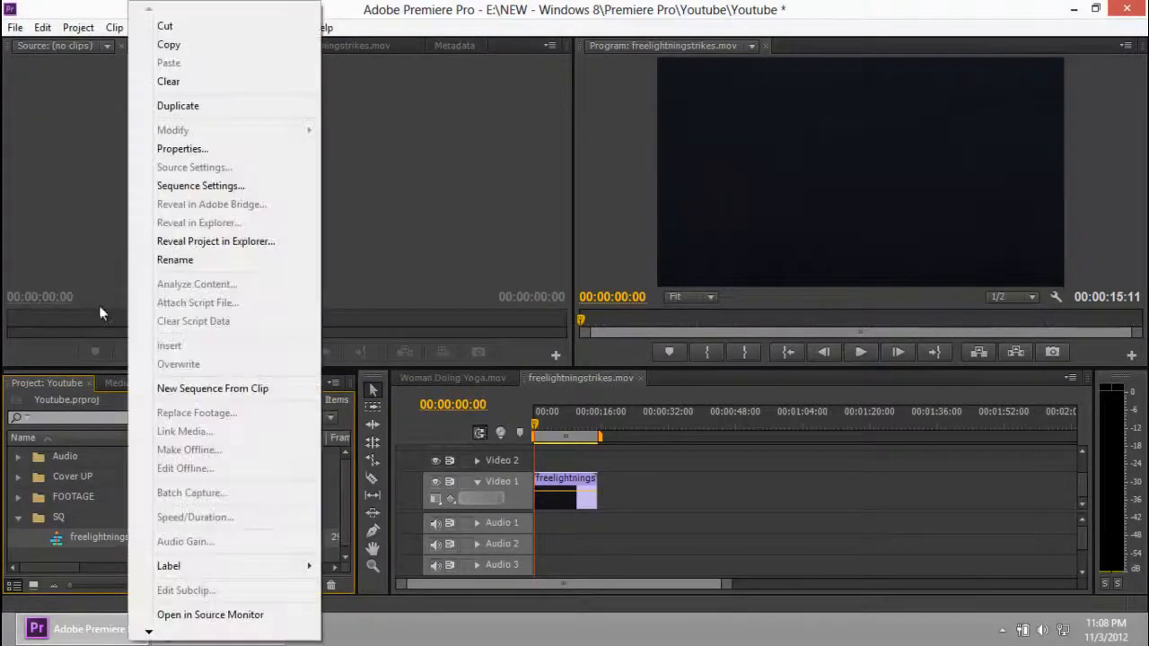
left_click(176, 260)
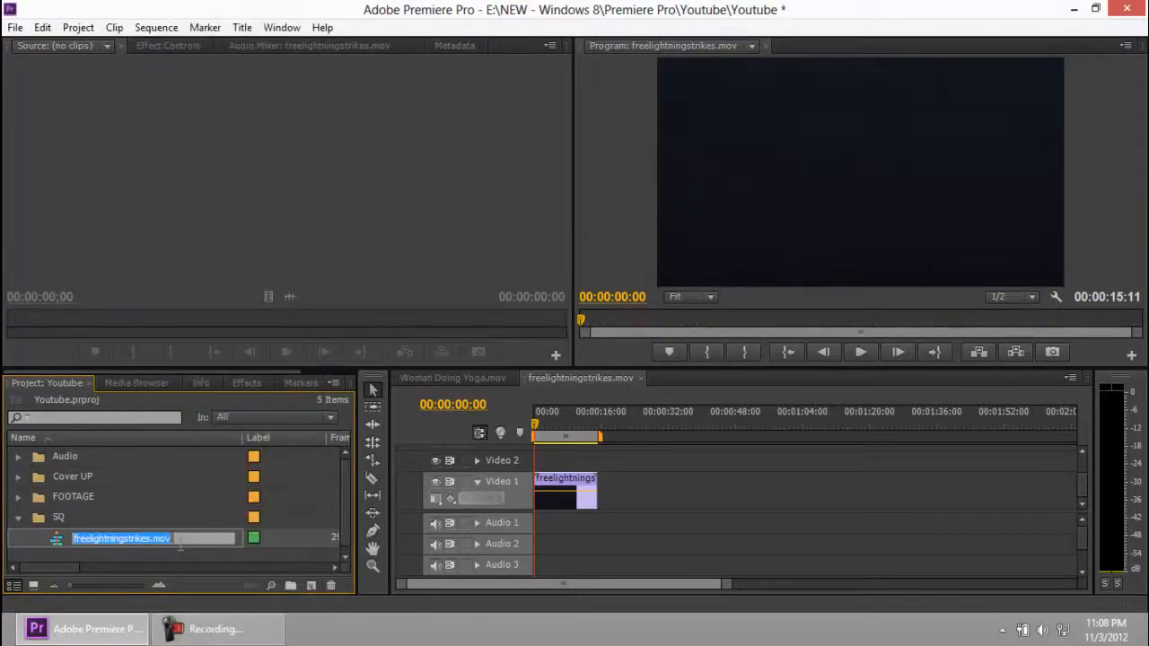
right_click(154, 536)
left_click(209, 539)
left_click_drag(208, 540, 2, 537)
type("02")
key("Return")
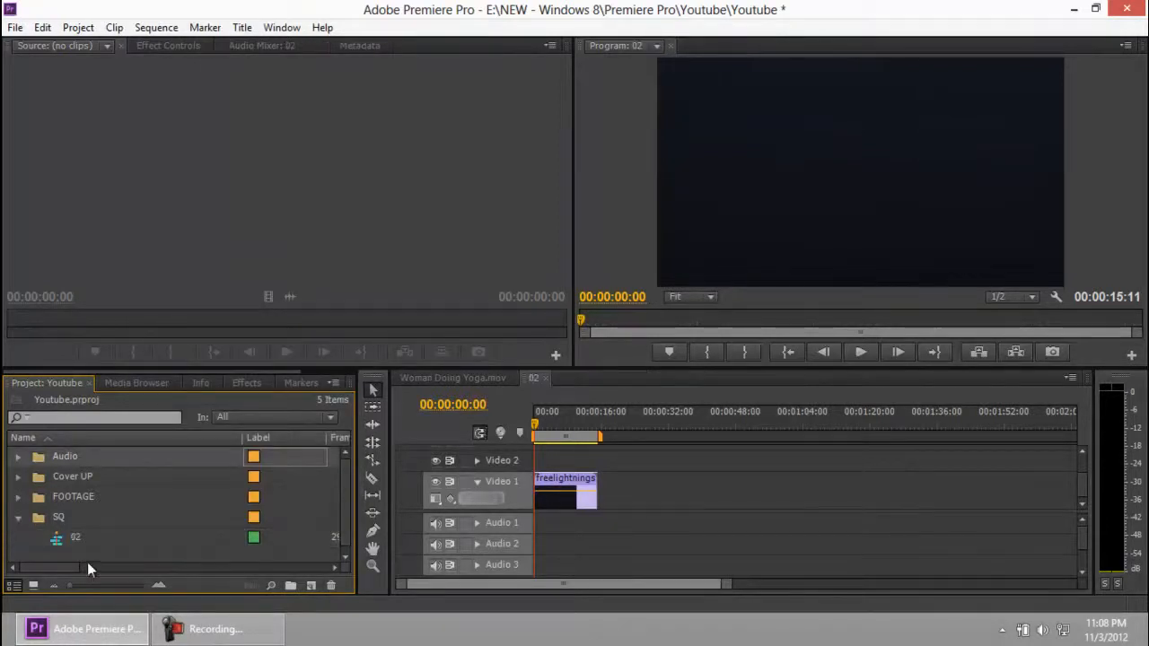
Select the renamed sequence 02 in the SQ bin and switch the timeline to the Woman Doing Yoga.mov sequence.
left_click(55, 546)
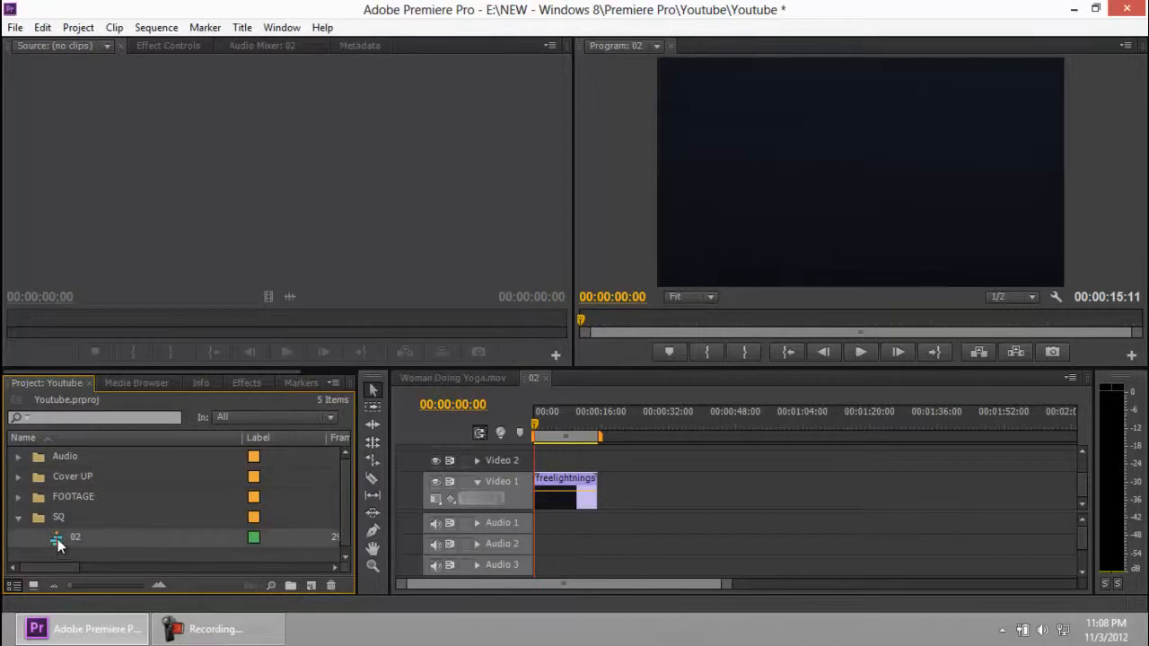
left_click(536, 377)
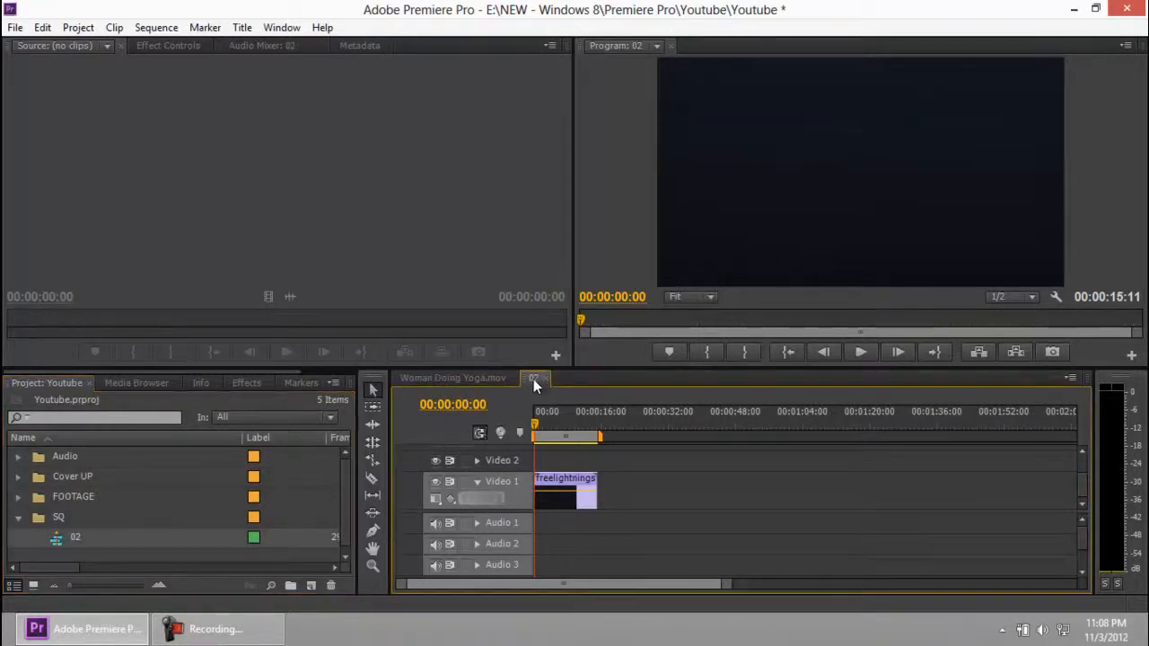
left_click(462, 379)
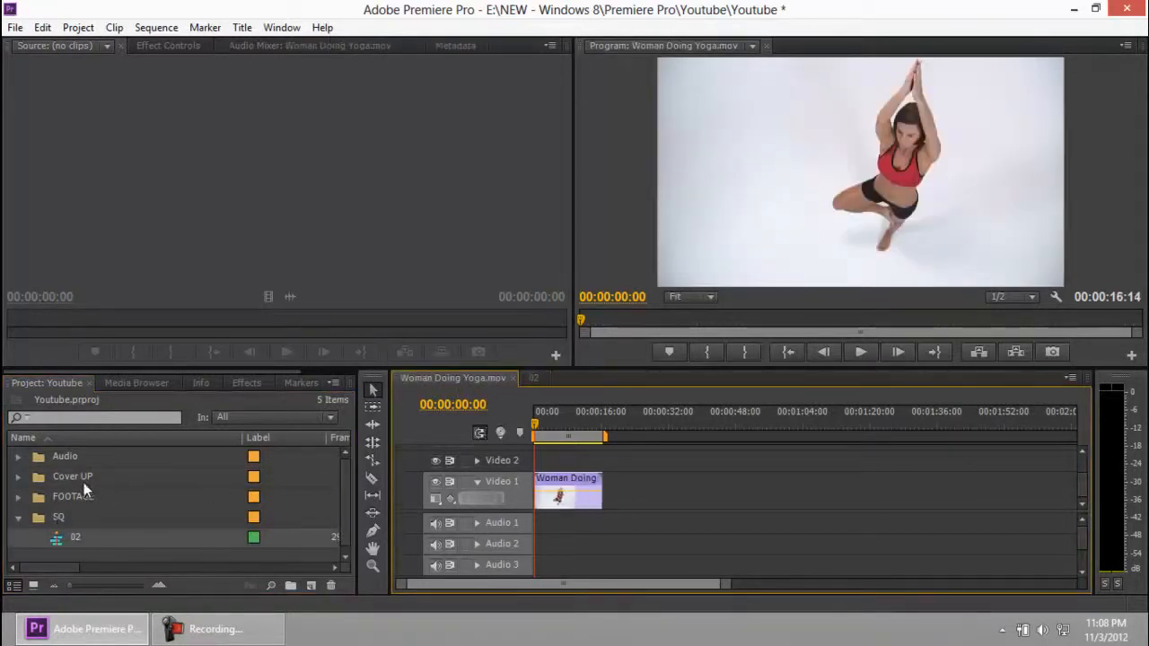
Briefly check the FOOTAGE bin for the yoga sequence and search the whole project for "yoga".
left_click(79, 494)
left_click(18, 499)
left_click(19, 499)
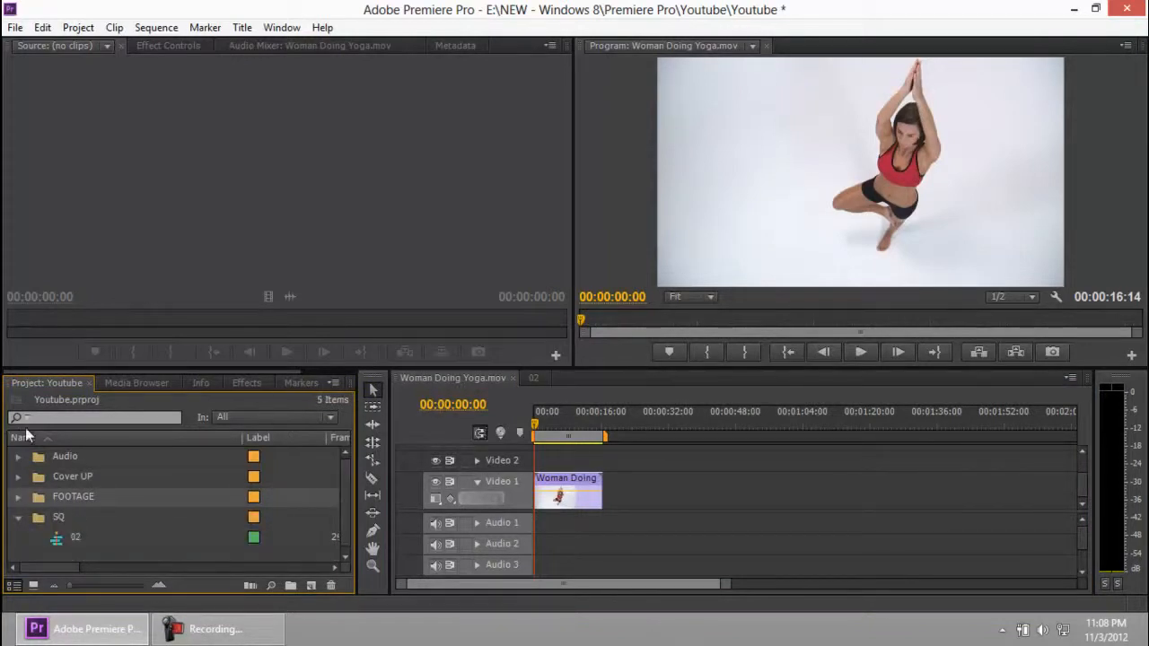
left_click(65, 415)
type("yoga")
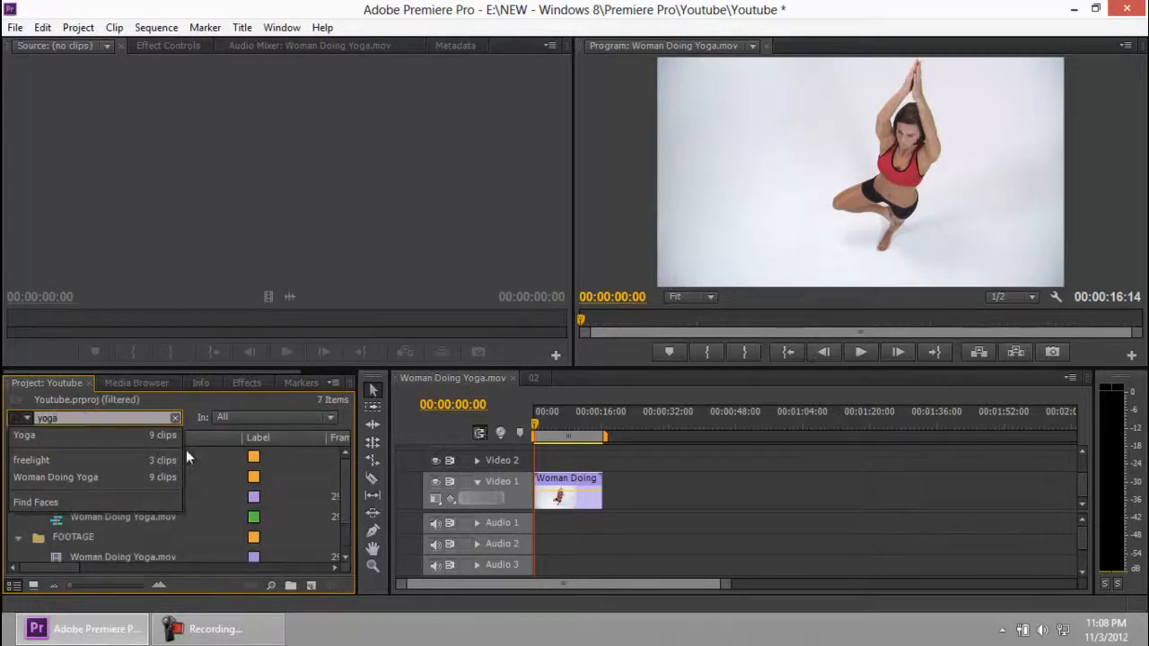
Move the Woman Doing Yoga.mov sequence from the Cover UP bin into the SQ bin.
left_click(234, 491)
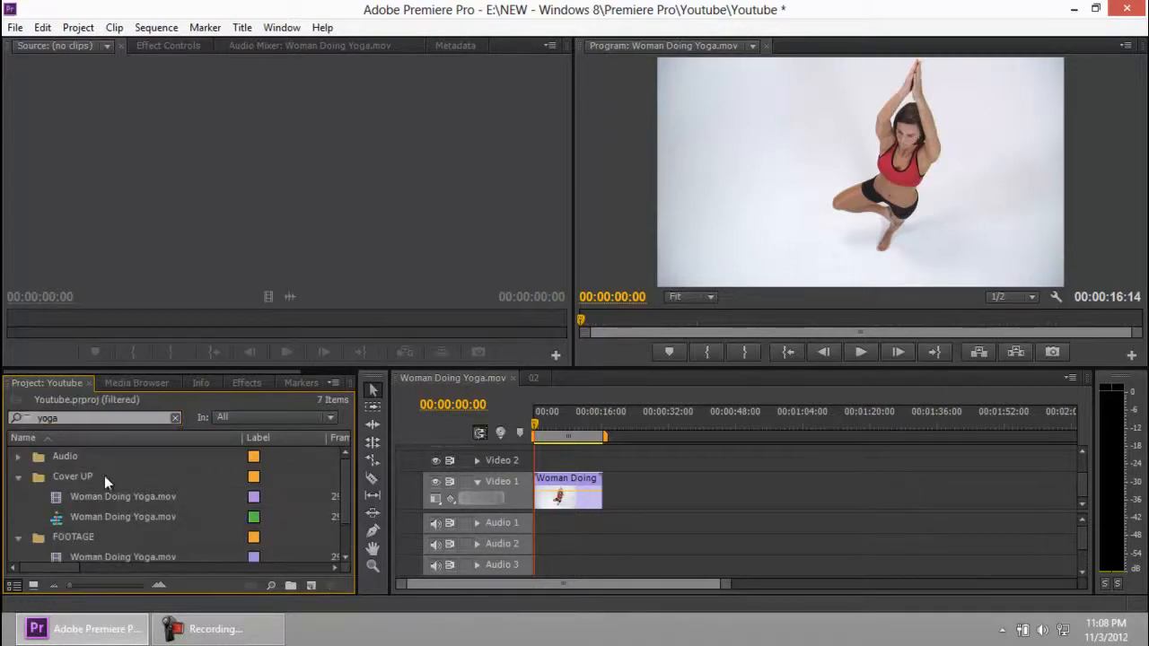
scroll(98, 512, "down", 2)
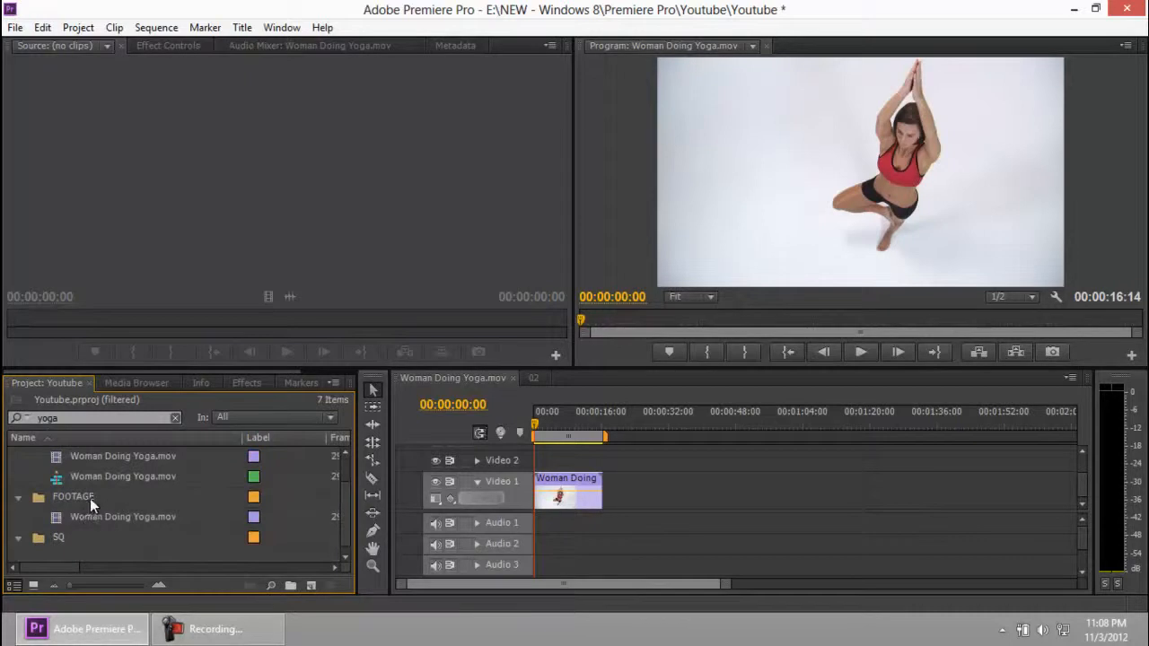
left_click(107, 457)
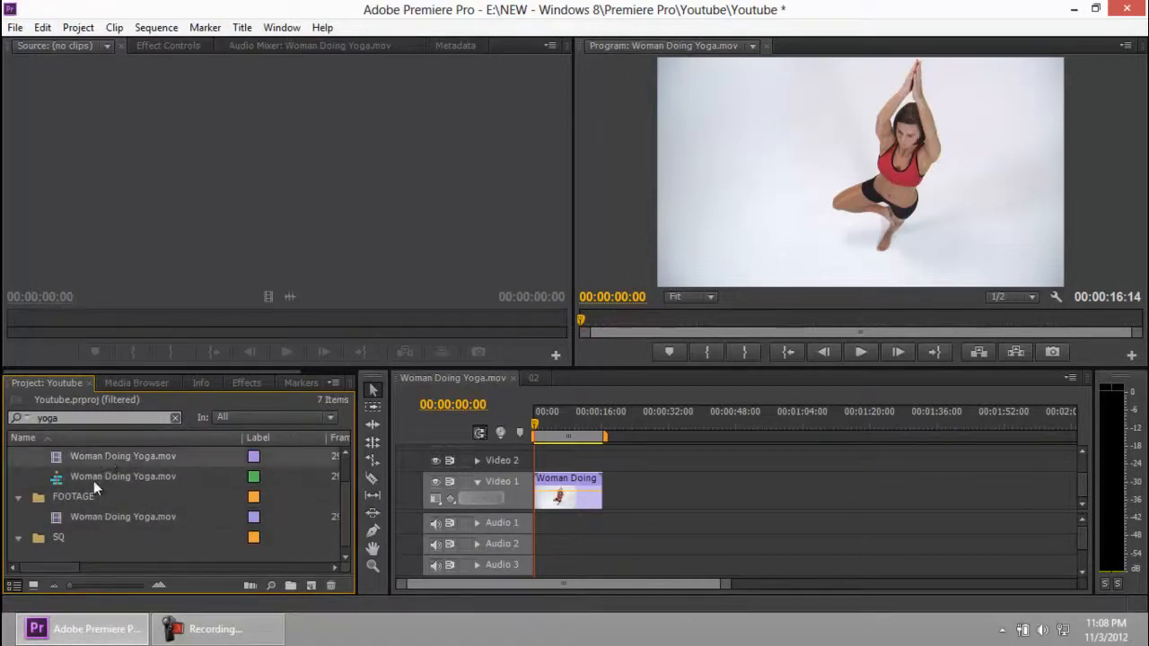
left_click(98, 477)
left_click_drag(60, 478, 62, 540)
scroll(84, 502, "up", 1)
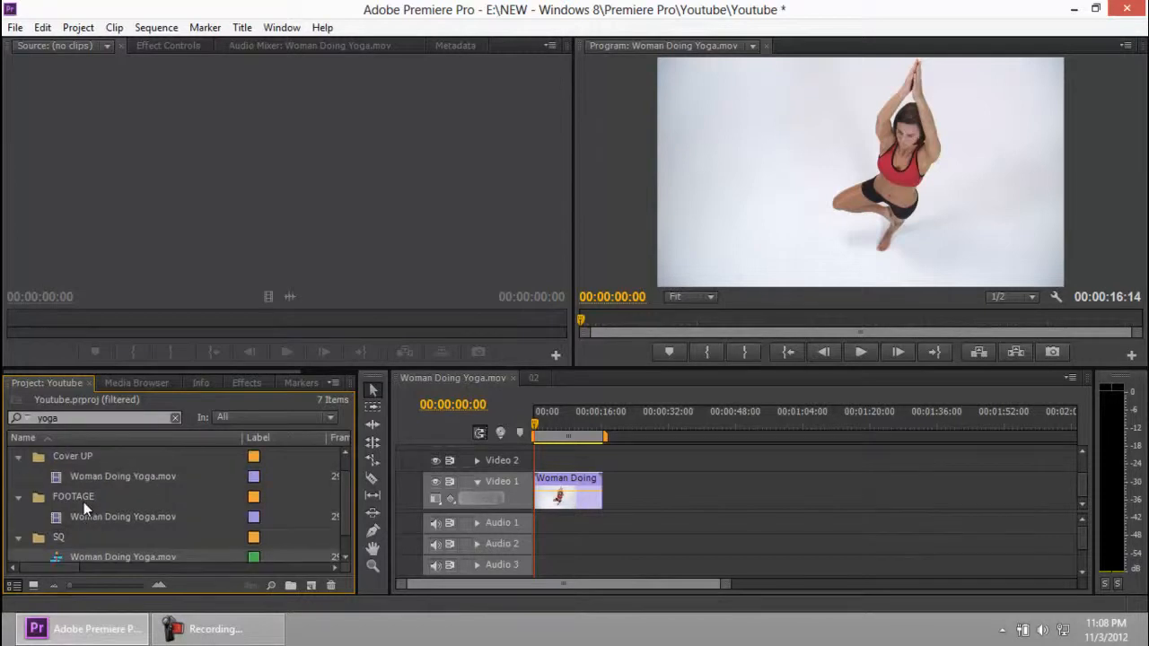
Collapse the Cover UP and FOOTAGE bins and clear the "yoga" search filter from the project.
left_click(18, 457)
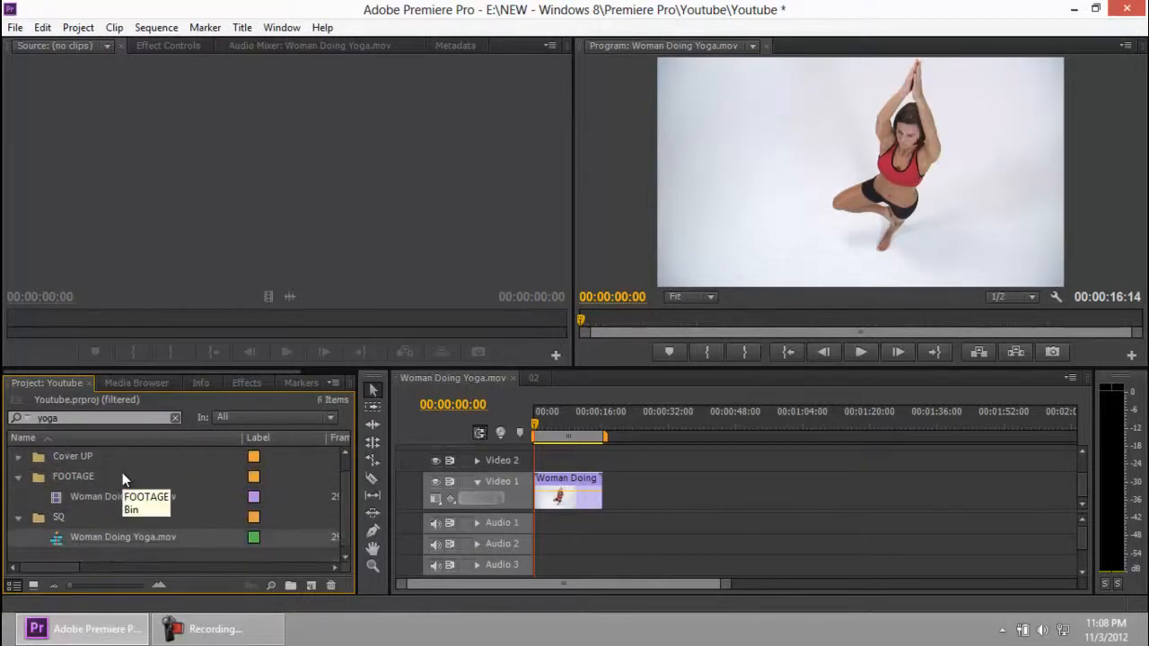
left_click(18, 477)
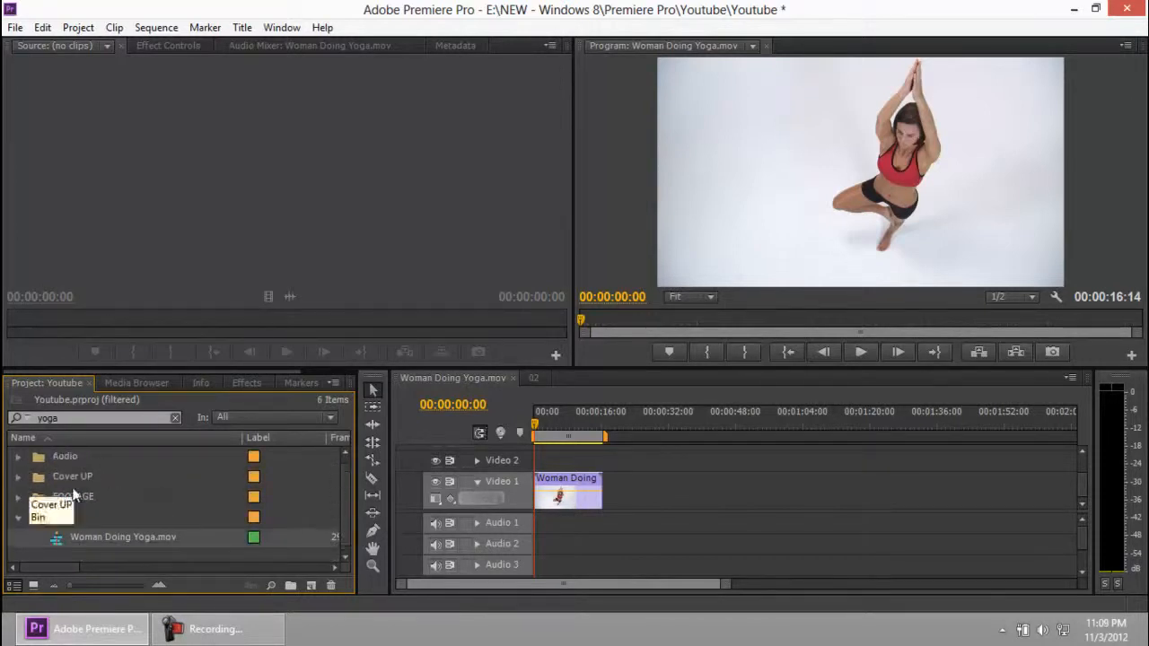
right_click(103, 539)
left_click(80, 419)
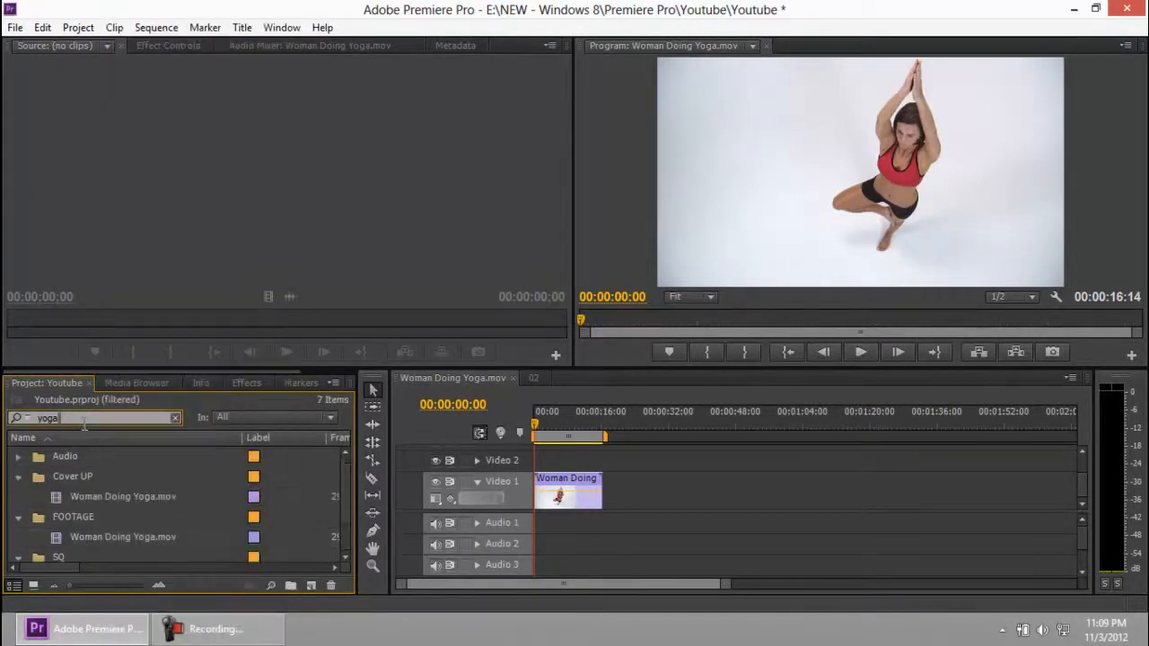
left_click_drag(92, 418, 11, 421)
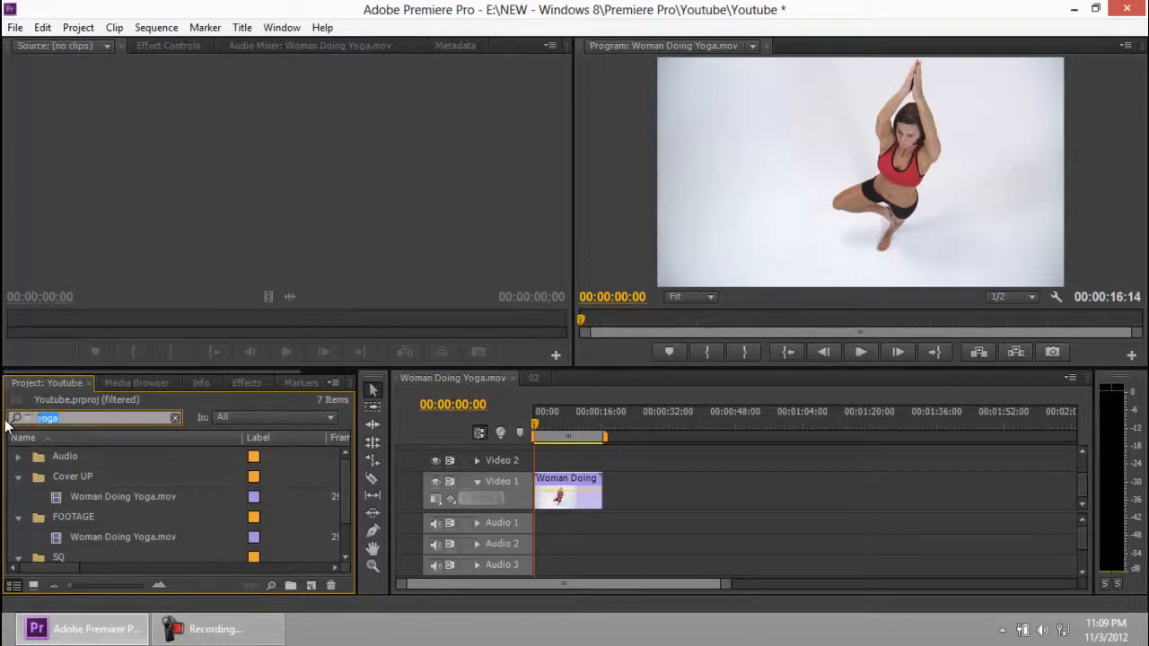
left_click(176, 422)
scroll(152, 450, "down", 1)
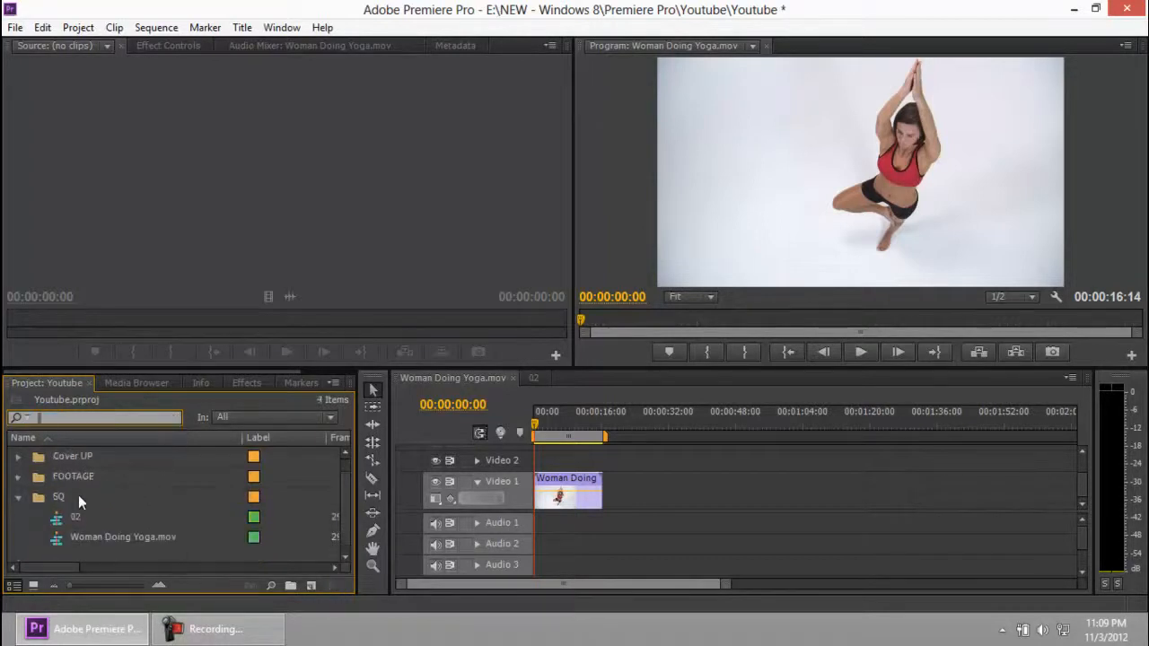
Rename the Woman Doing Yoga.mov sequence in the SQ bin as 01 and make its timeline active.
left_click(94, 536)
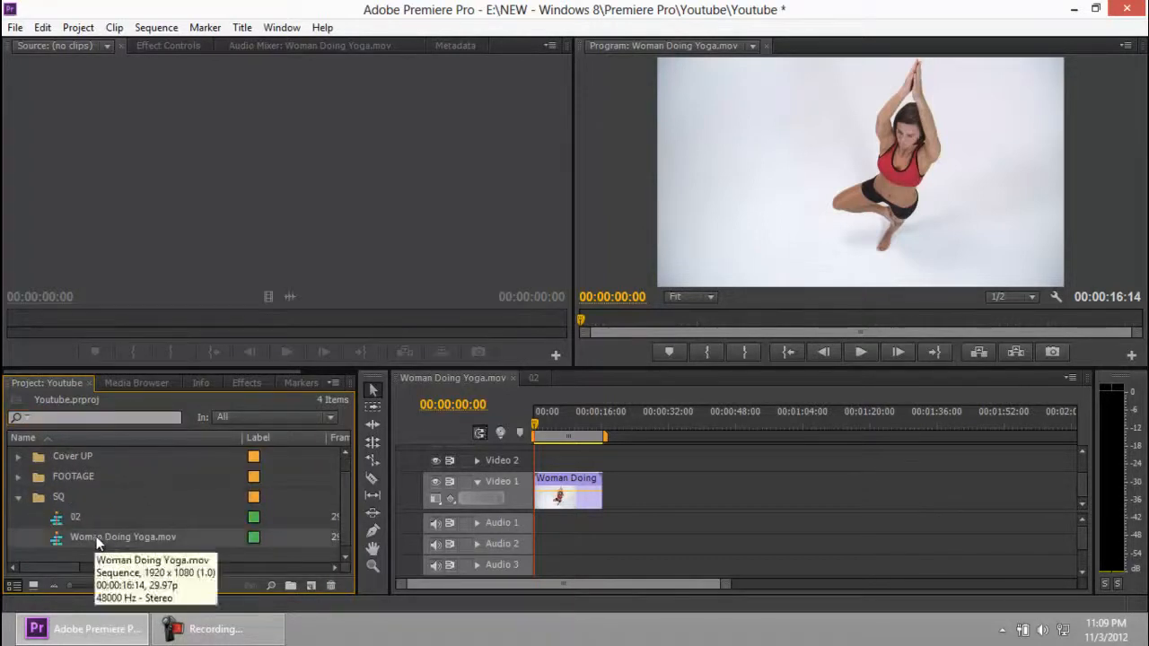
left_click(97, 538)
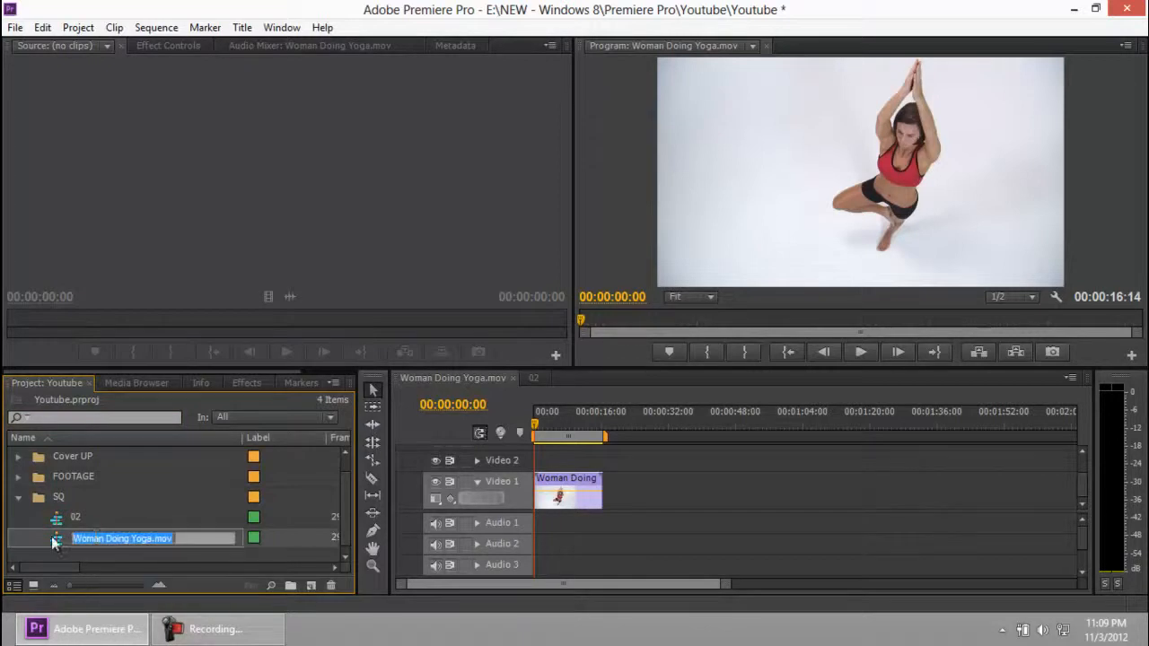
left_click(56, 543)
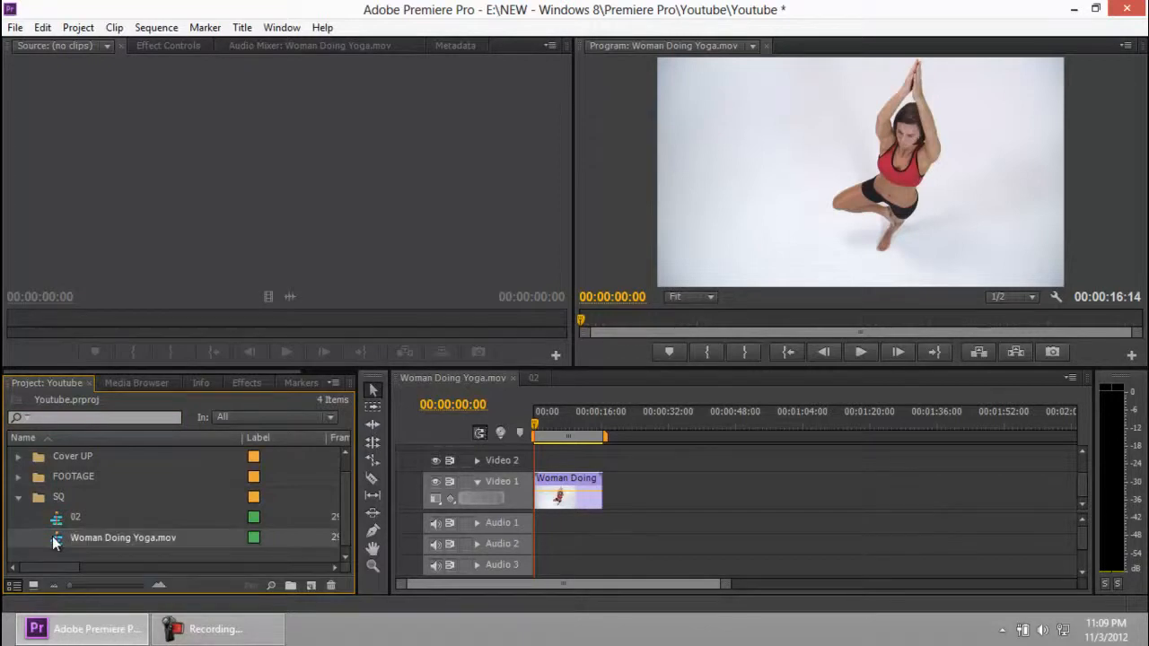
left_click(108, 538)
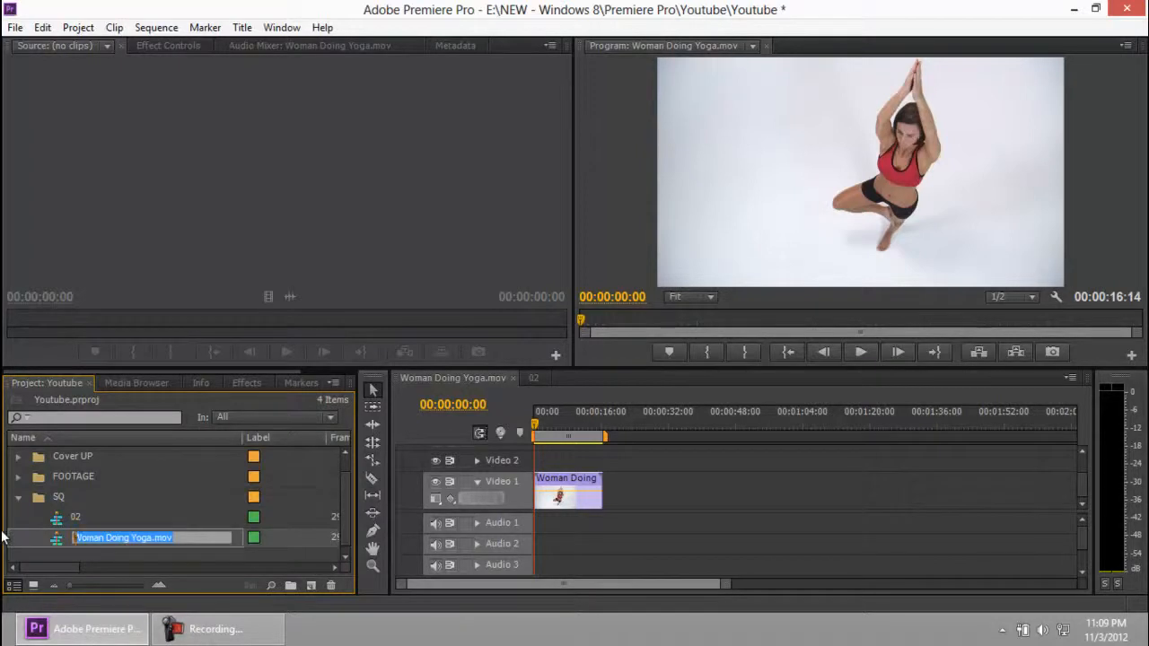
type("01")
key("Return")
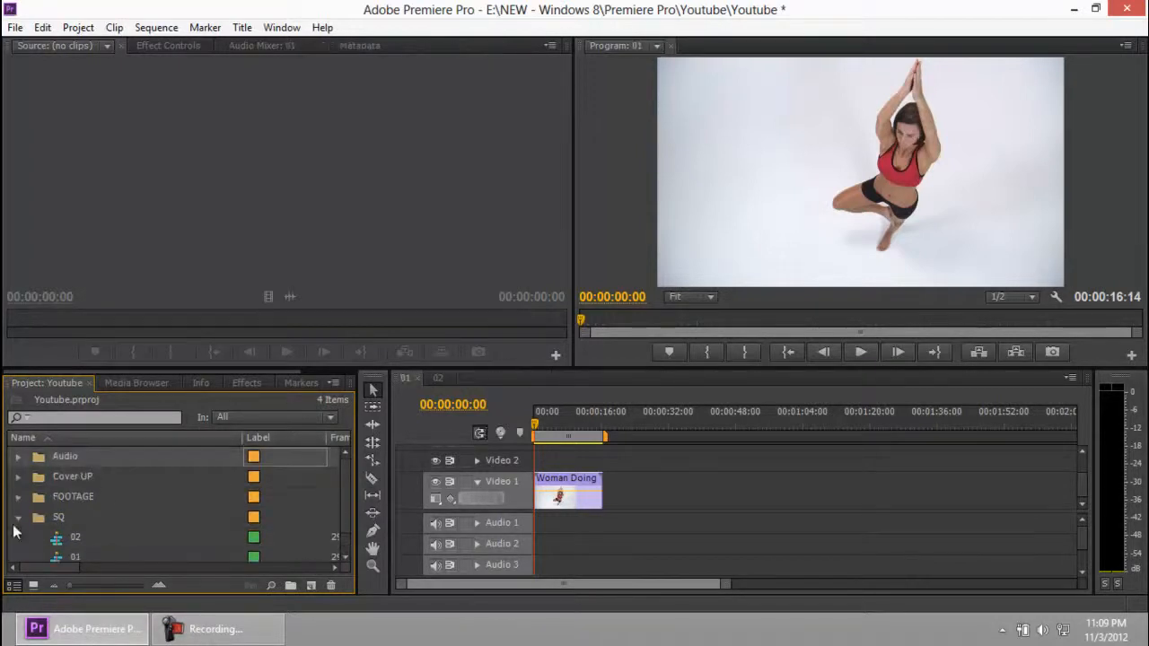
left_click(408, 379)
Select both sequences 01 and 02 in the SQ bin and delete them from the project.
scroll(106, 525, "down", 1)
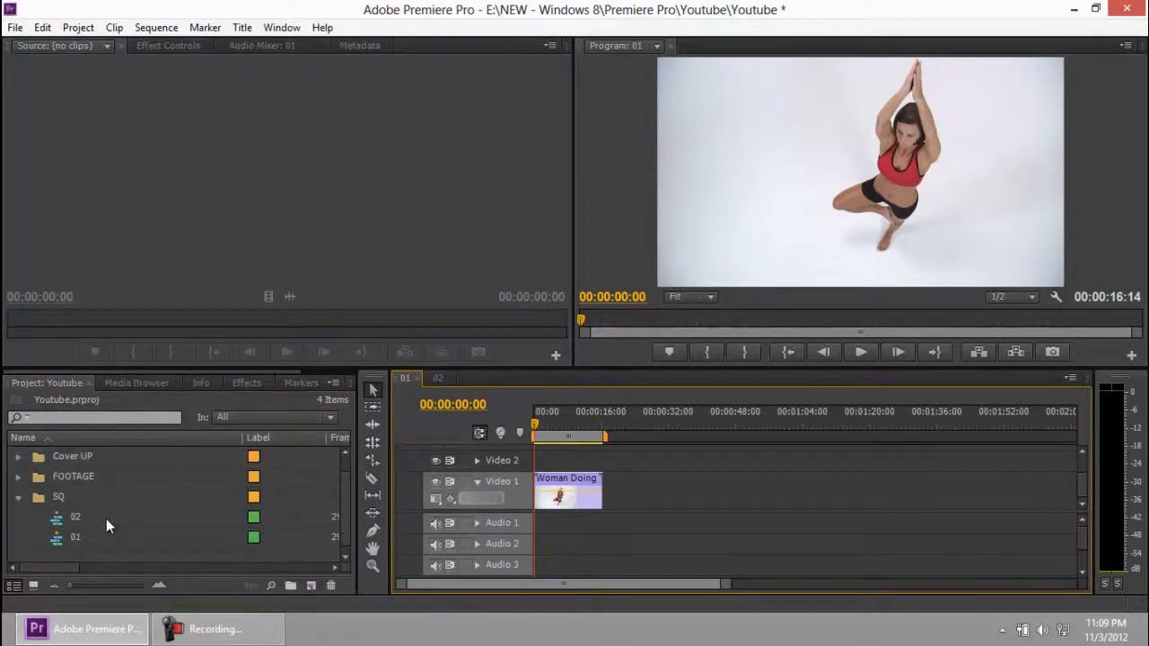
left_click(66, 539)
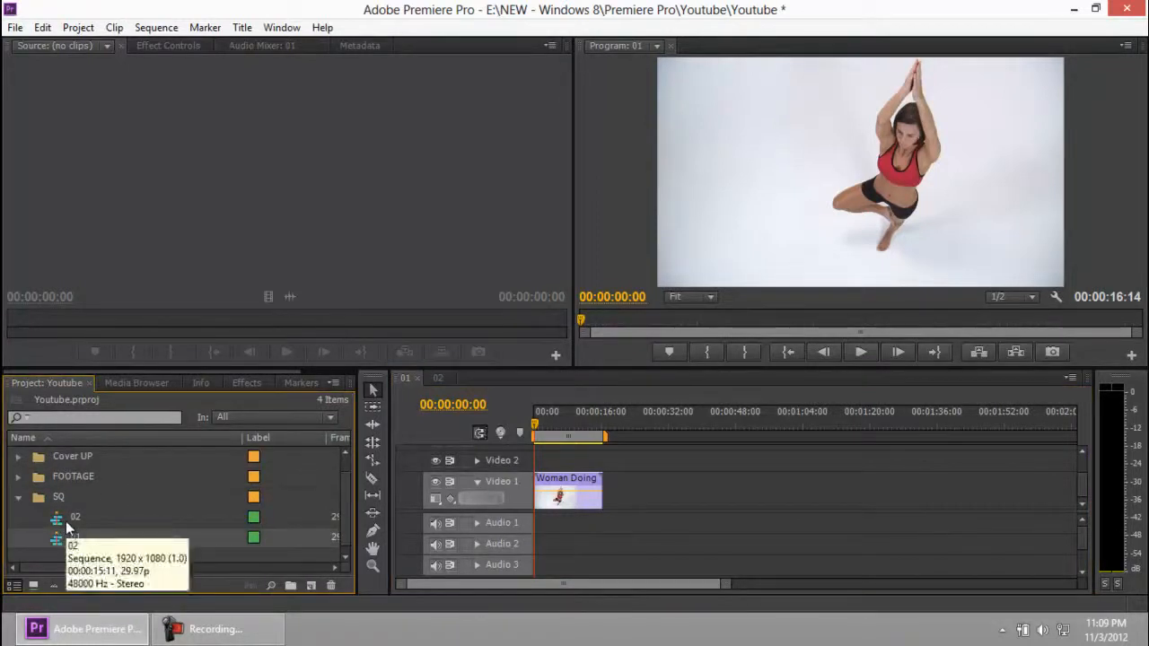
left_click(65, 525, "ctrl")
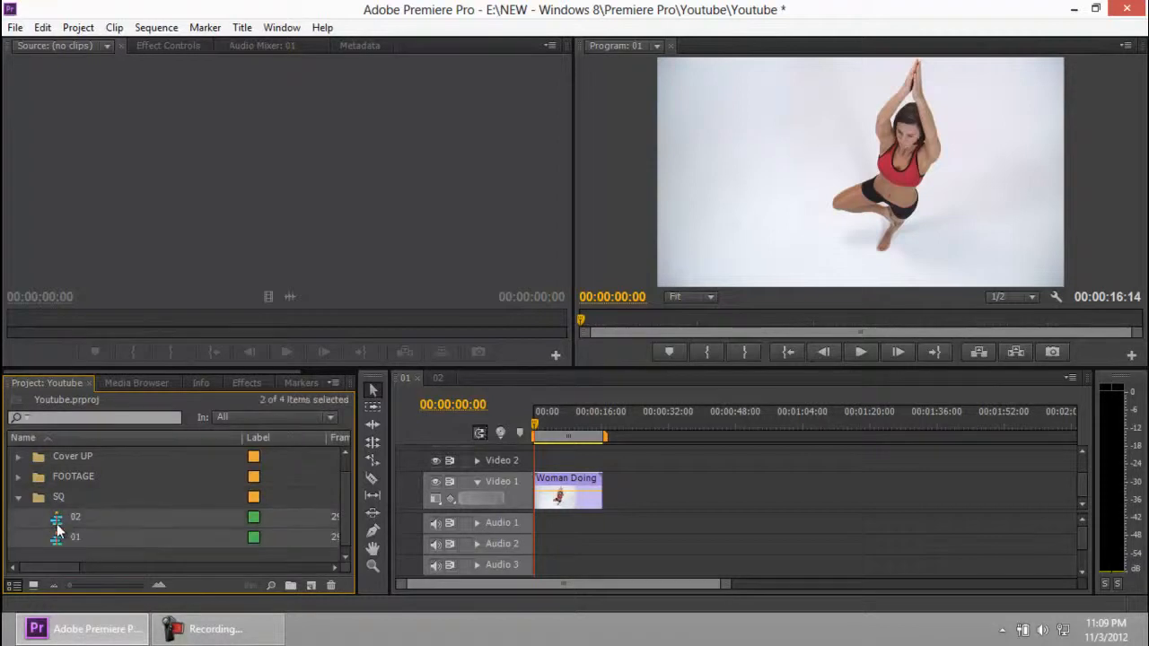
left_click(182, 630)
left_click(192, 634)
left_click(334, 585)
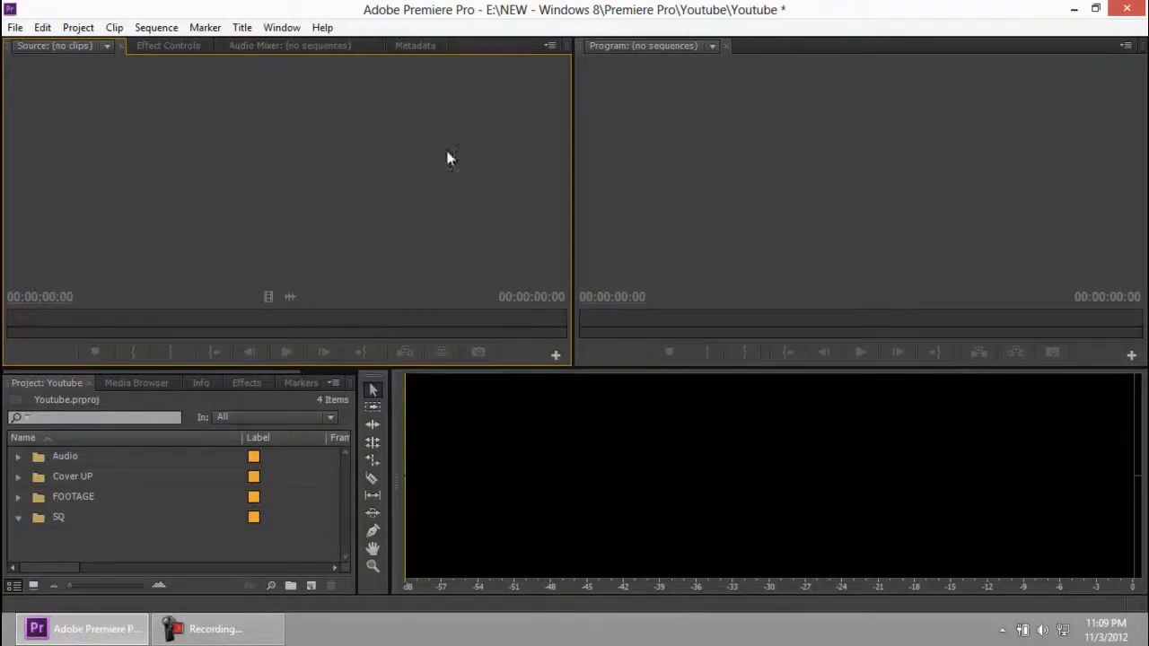
Restore the Timeline to the workspace.
left_click(289, 30)
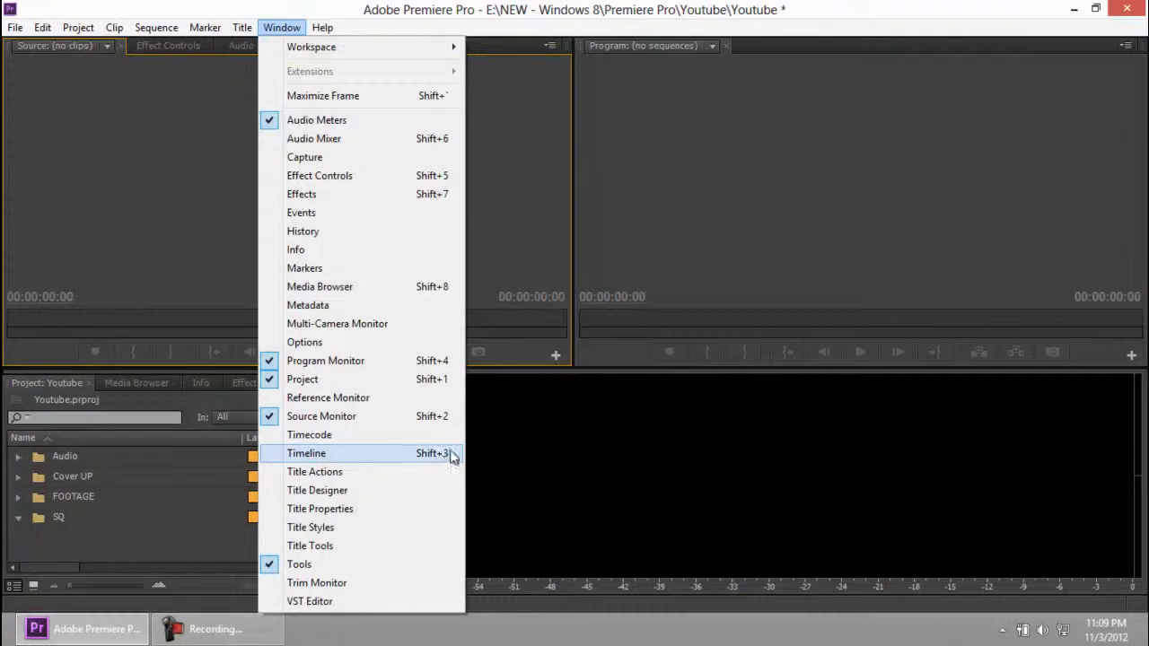
left_click(320, 454)
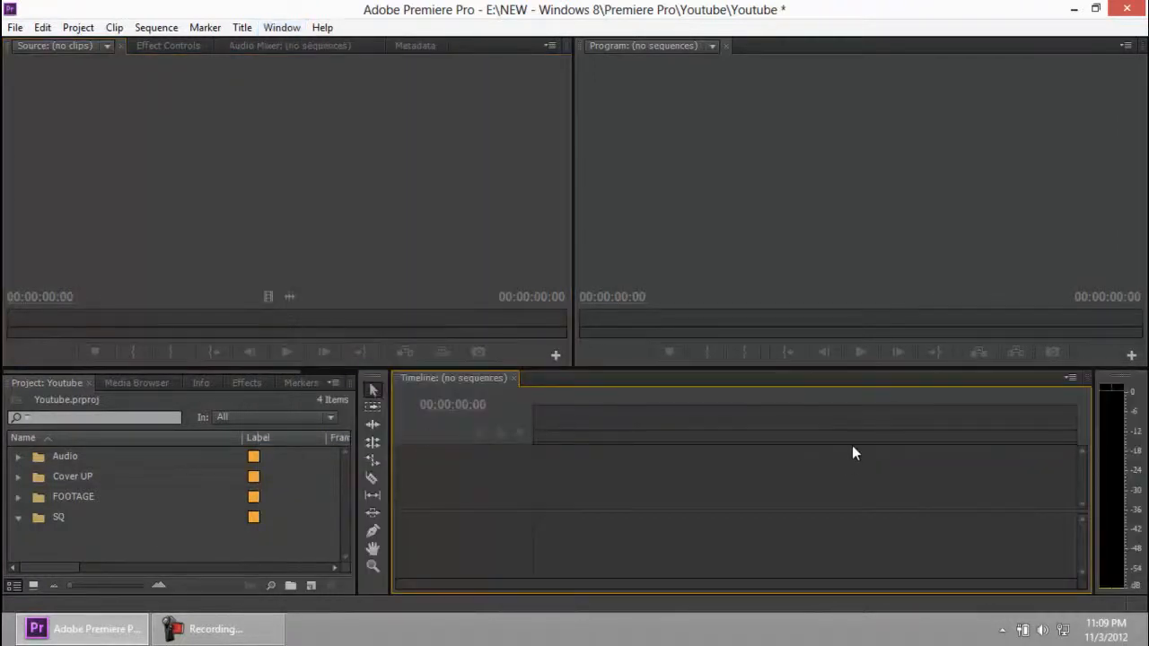
left_click(278, 633)
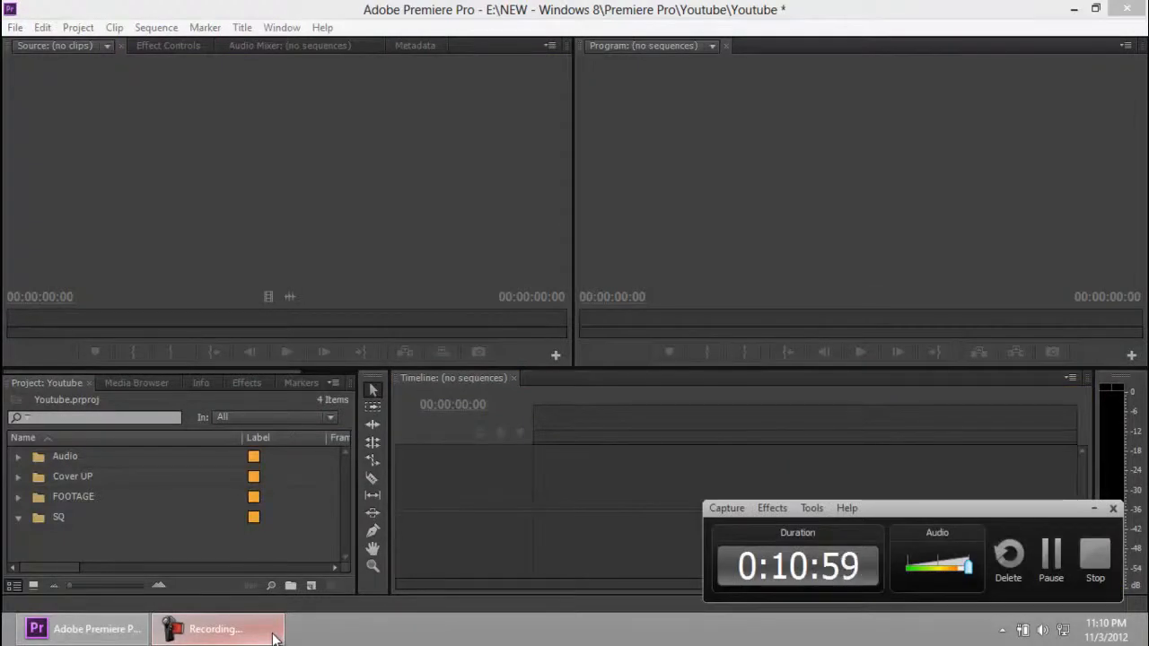
left_click(547, 8)
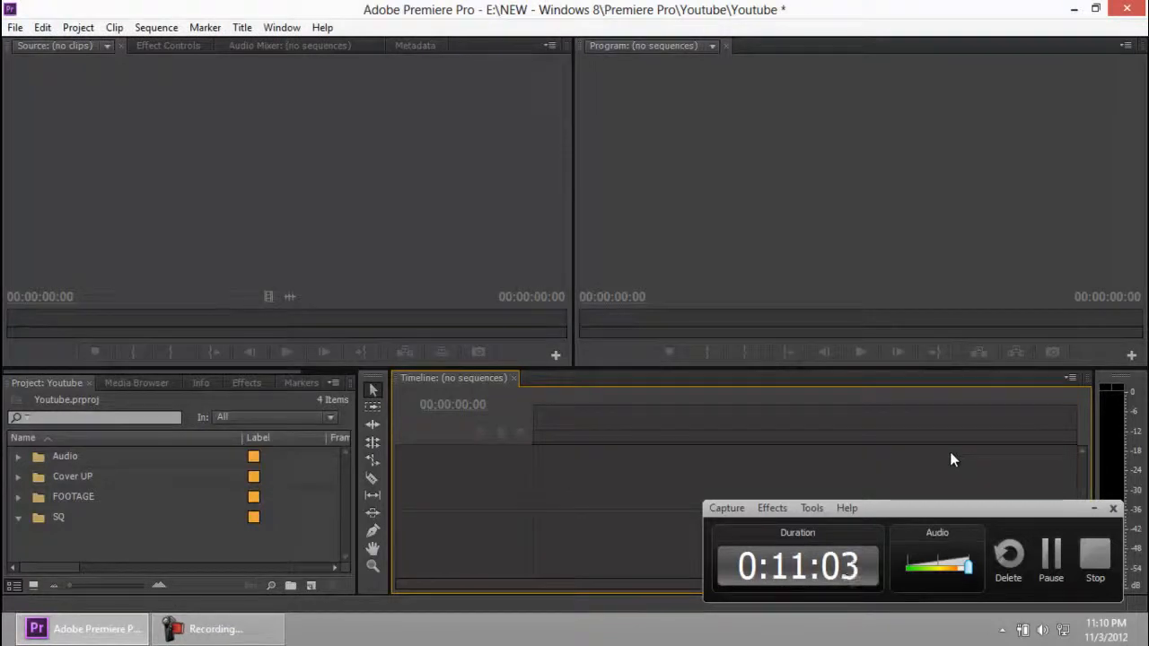
mouse_move(982, 511)
left_mouse_down()
mouse_move(953, 509)
mouse_move(984, 510)
left_mouse_up()
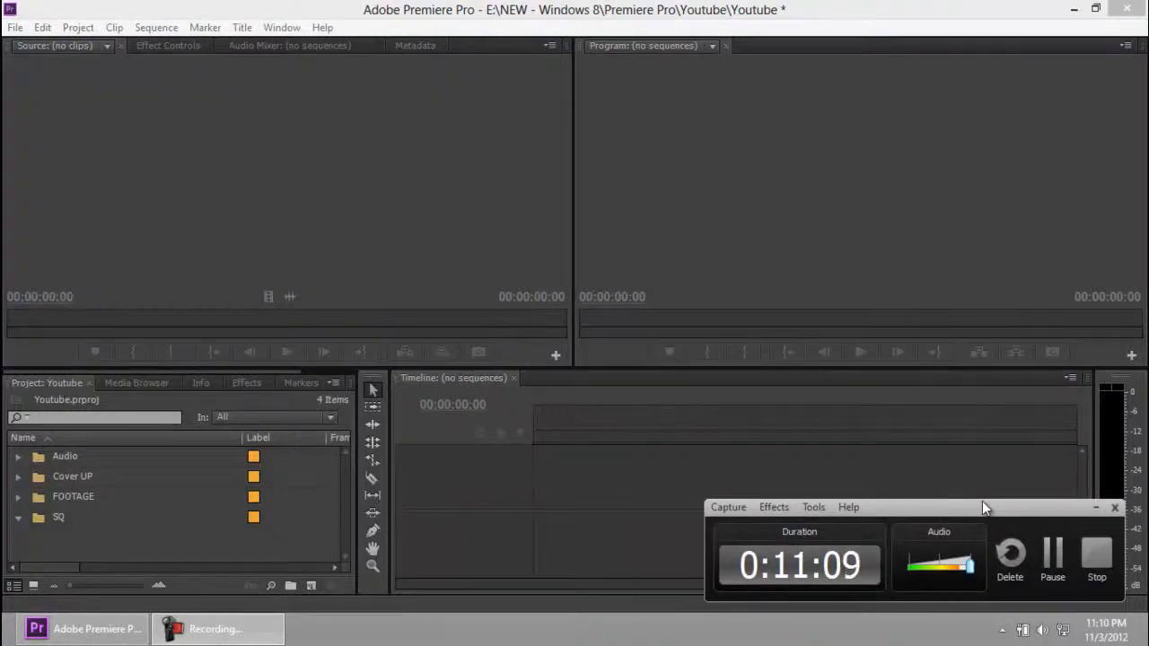
left_click(731, 9)
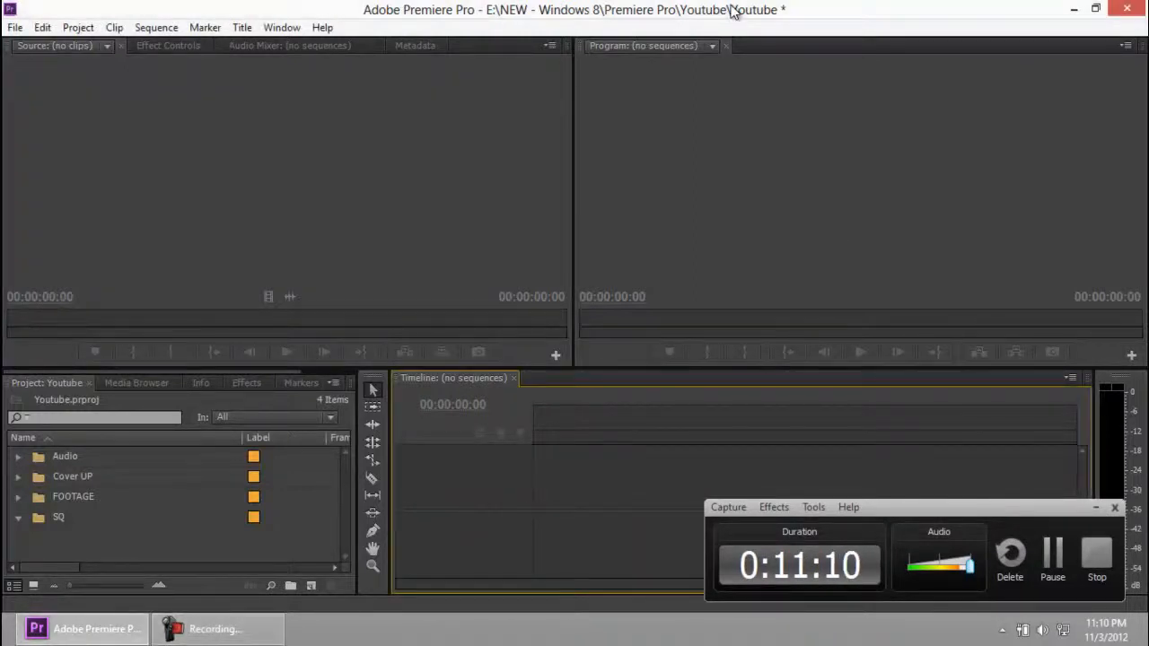